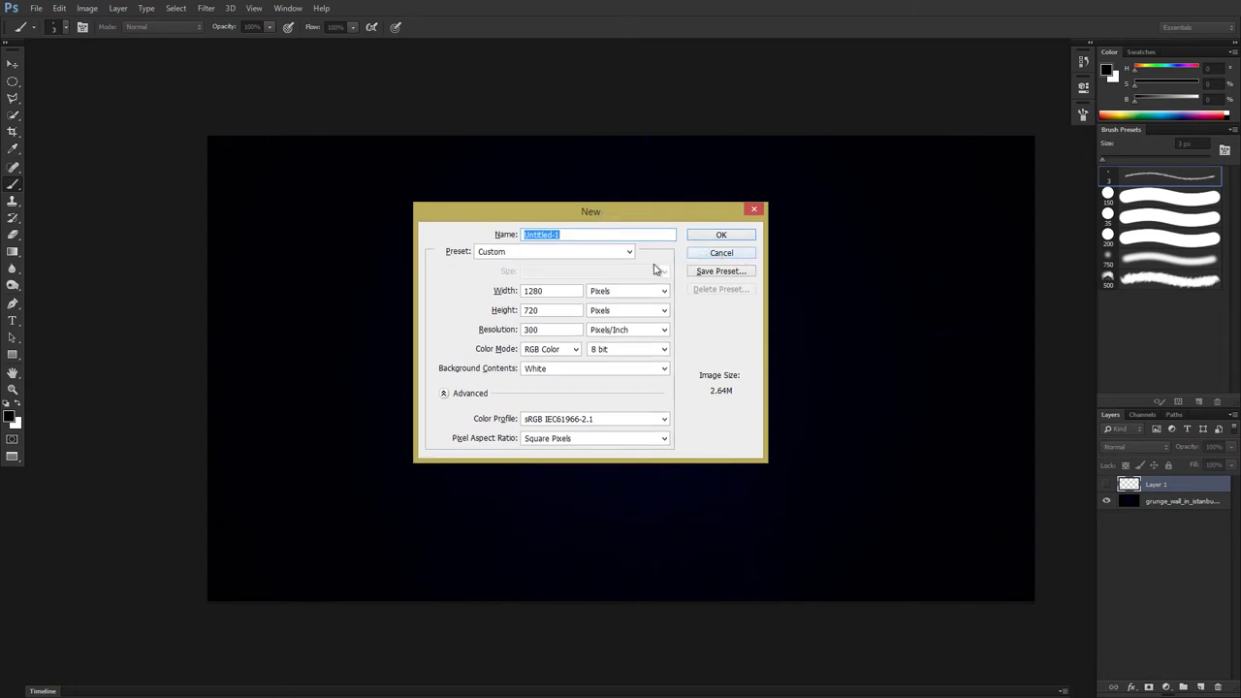
Create a new white 1280 × 720 pixel document at 300 pixels/inch in 8-bit RGB Color, keeping the Custom preset.
{"action": "left_click", "coordinate": [565, 286]}
{"action": "key", "text": "Tab"}
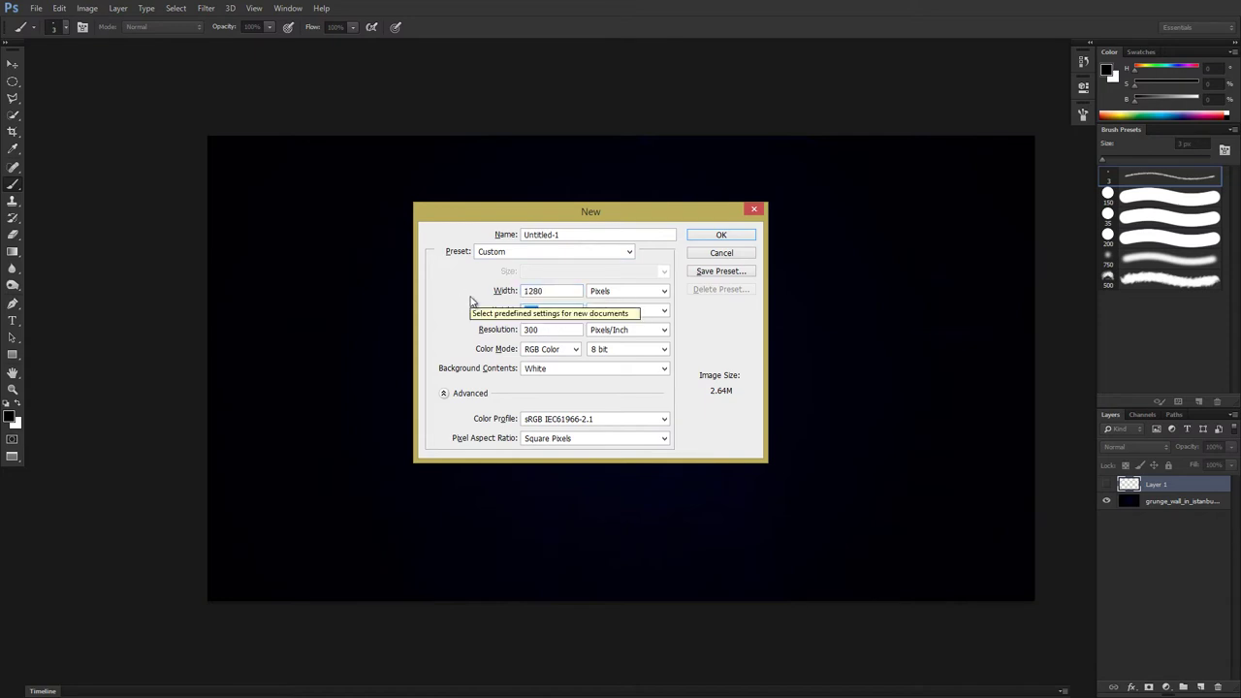
{"action": "left_click", "coordinate": [557, 252]}
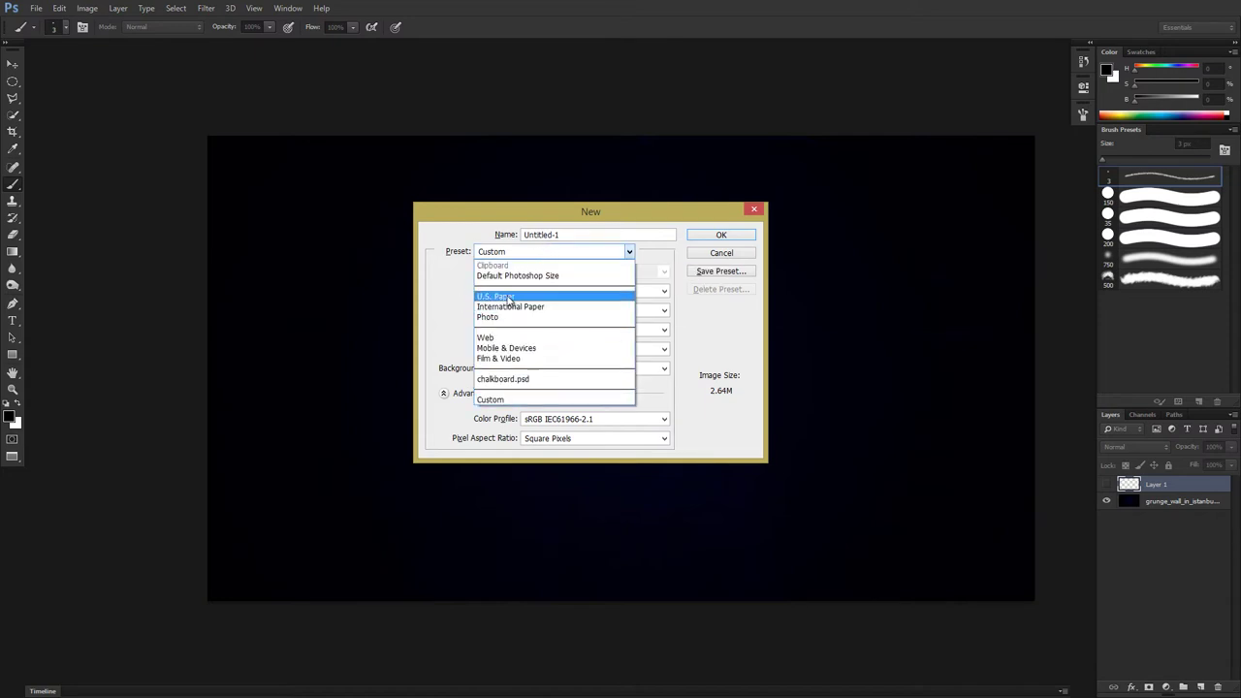
{"action": "left_click", "coordinate": [436, 279]}
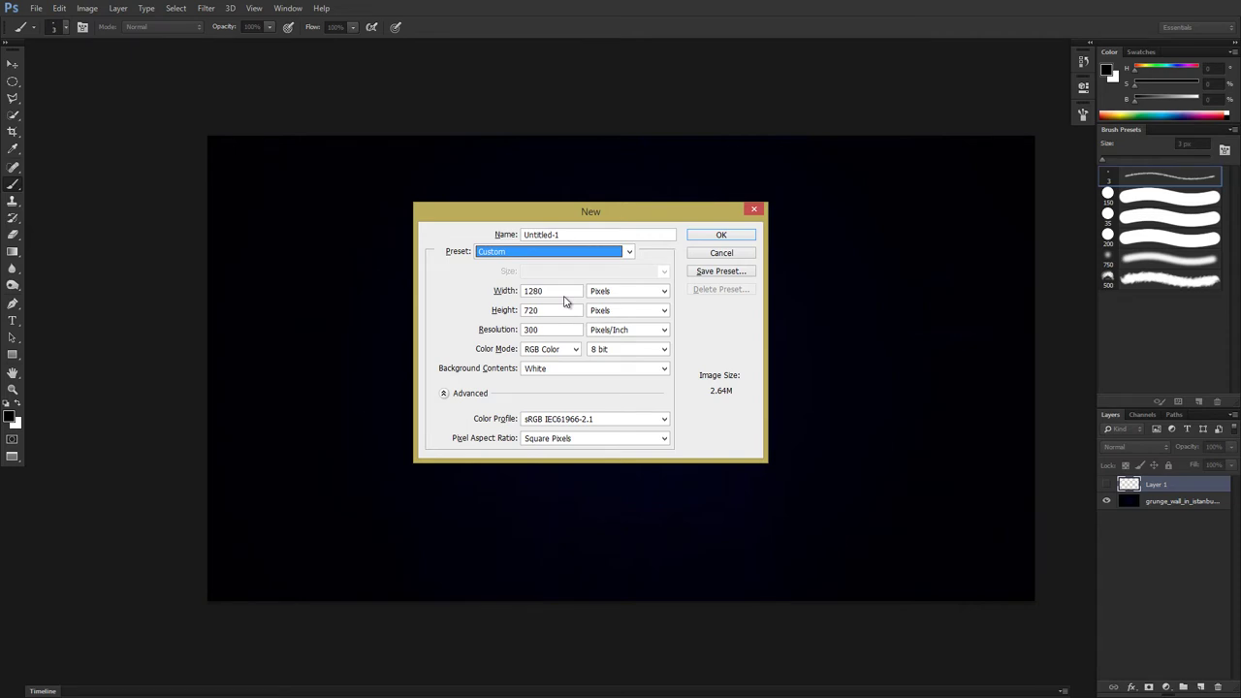
{"action": "key", "text": "Tab"}
{"action": "key", "text": "Tab"}
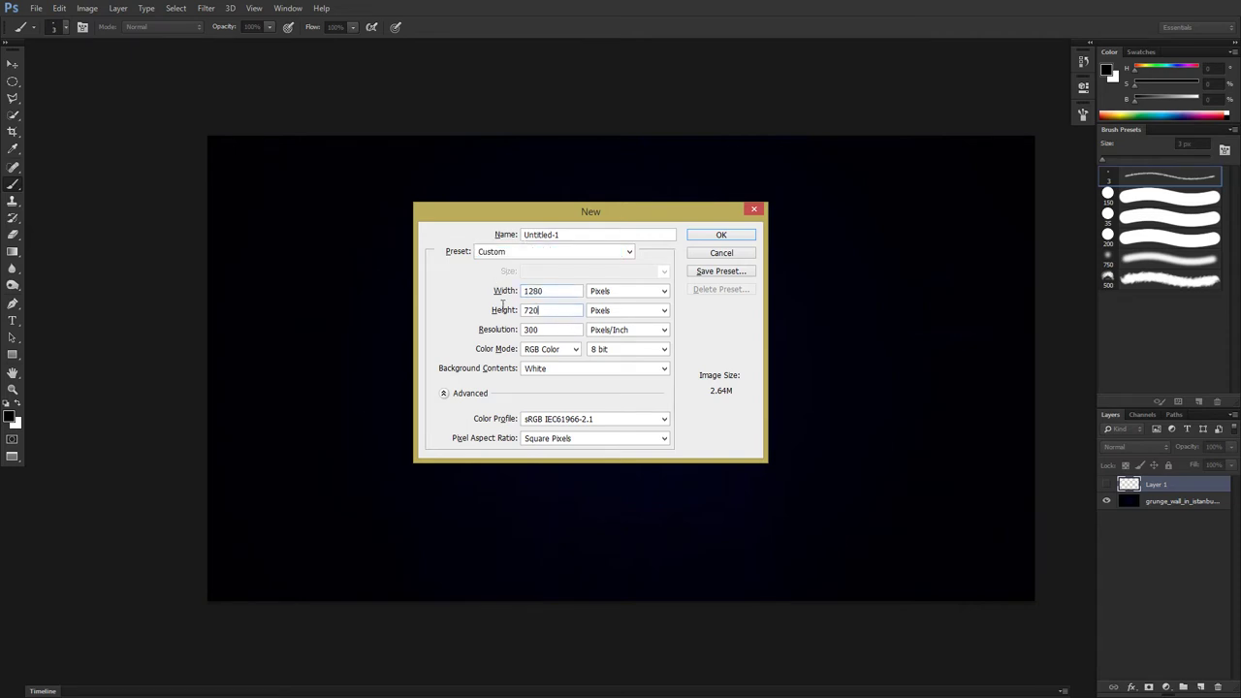
{"action": "key", "text": "Tab"}
{"action": "left_click", "coordinate": [705, 236]}
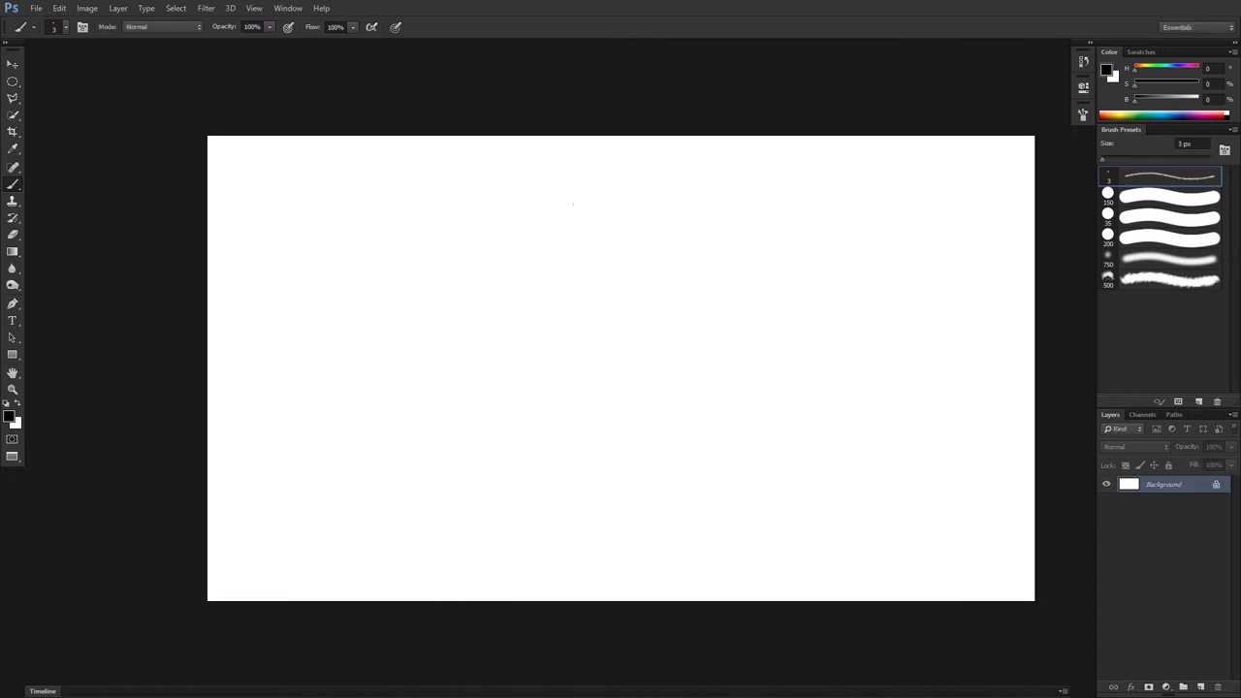
Convert the locked Background into a regular editable layer with the default settings.
{"action": "key", "text": "g"}
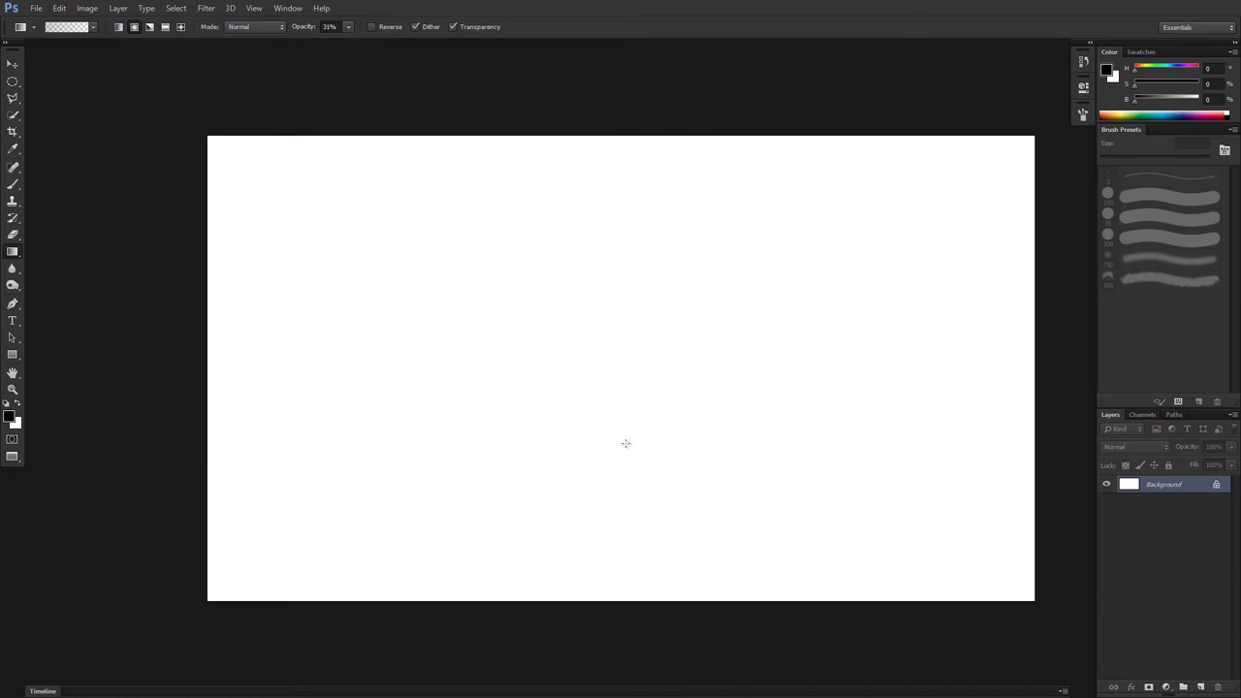
{"action": "double_click", "coordinate": [1160, 487]}
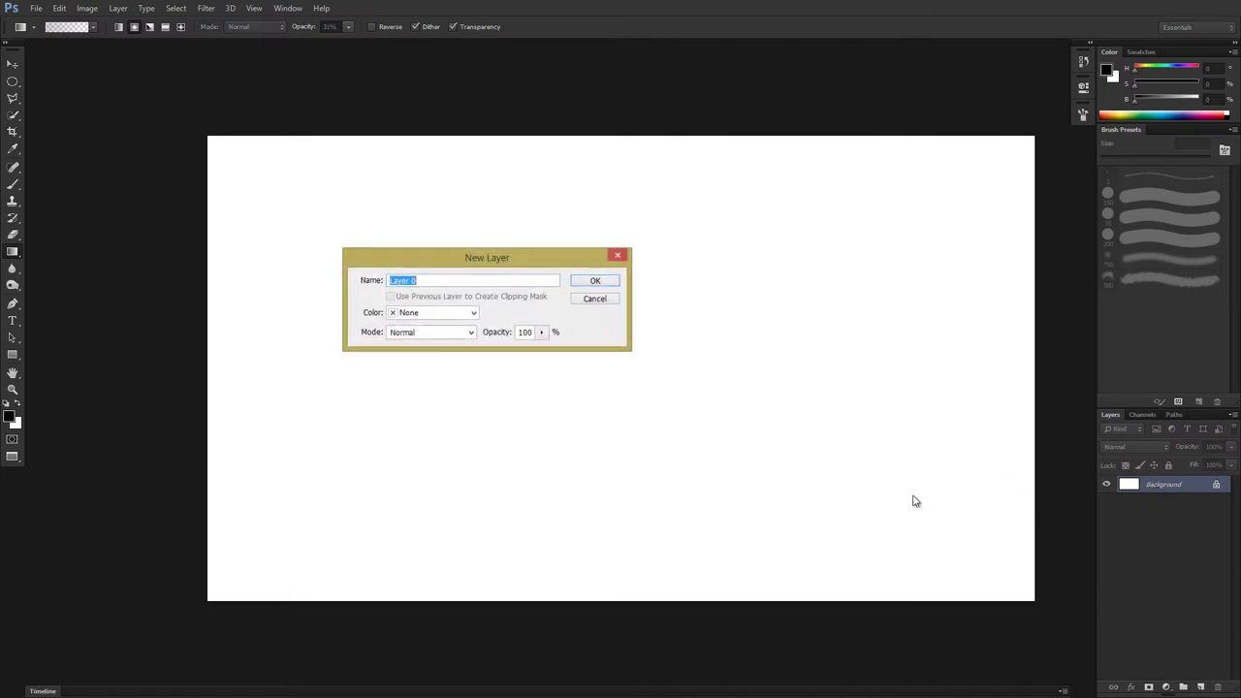
{"action": "left_click", "coordinate": [596, 283]}
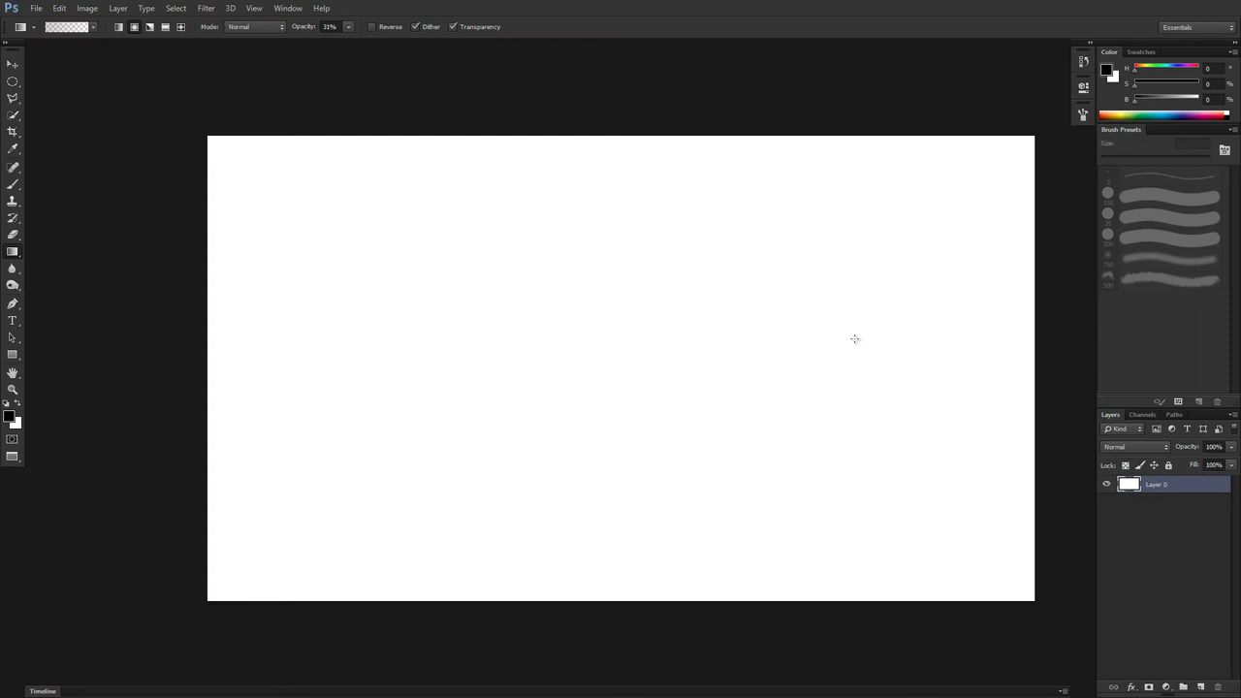
Set the foreground colour to grey with 50% brightness and fill the whole canvas with the Paint Bucket.
{"action": "right_click", "coordinate": [16, 255]}
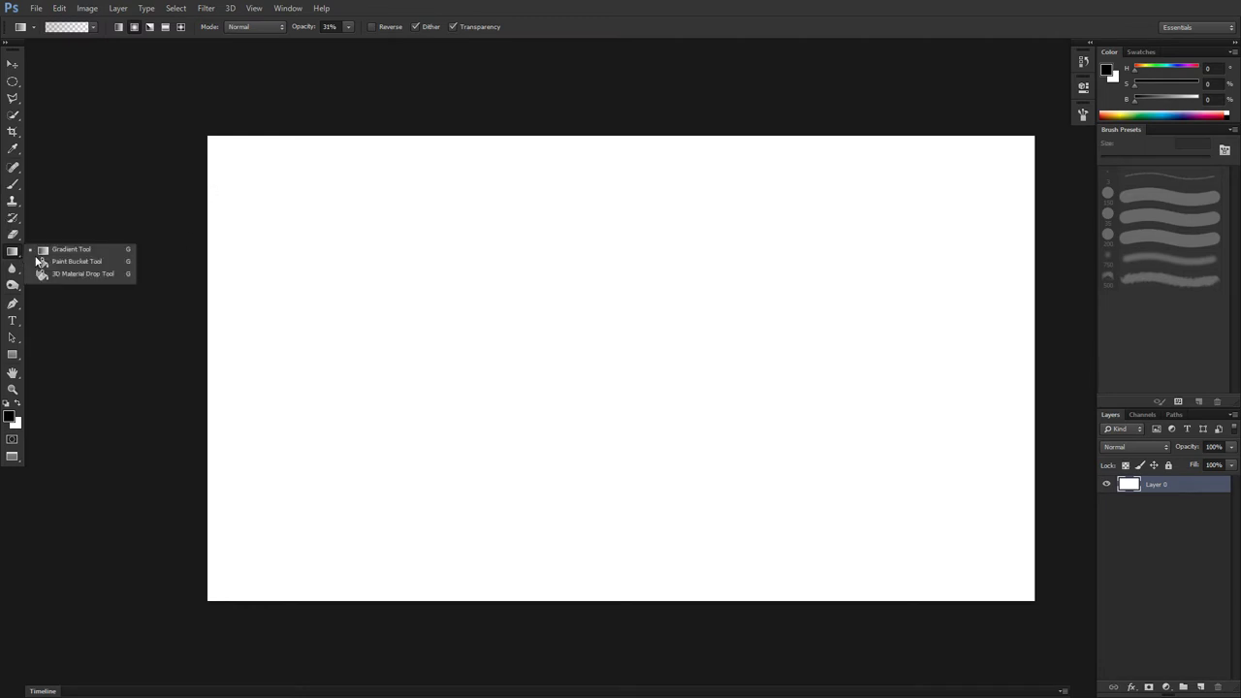
{"action": "left_click", "coordinate": [39, 260]}
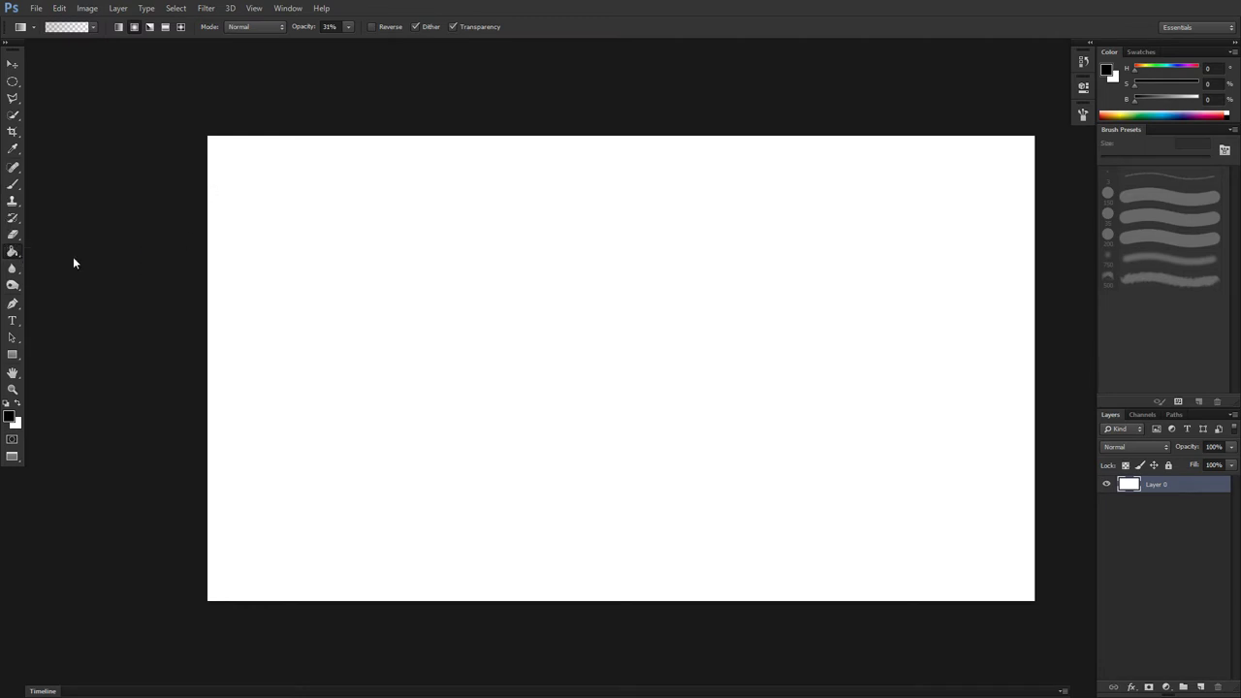
{"action": "left_click", "coordinate": [9, 419]}
{"action": "left_click", "coordinate": [654, 292]}
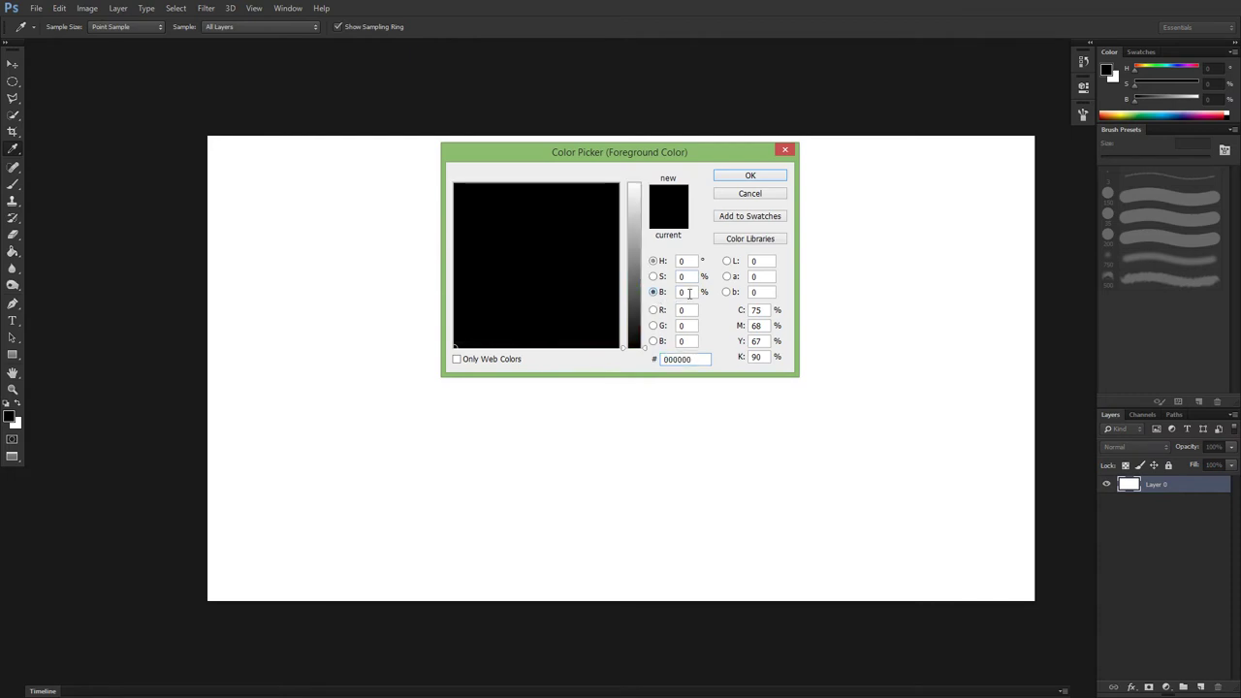
{"action": "left_click", "coordinate": [684, 292]}
{"action": "type", "text": "50"}
{"action": "key", "text": "Return"}
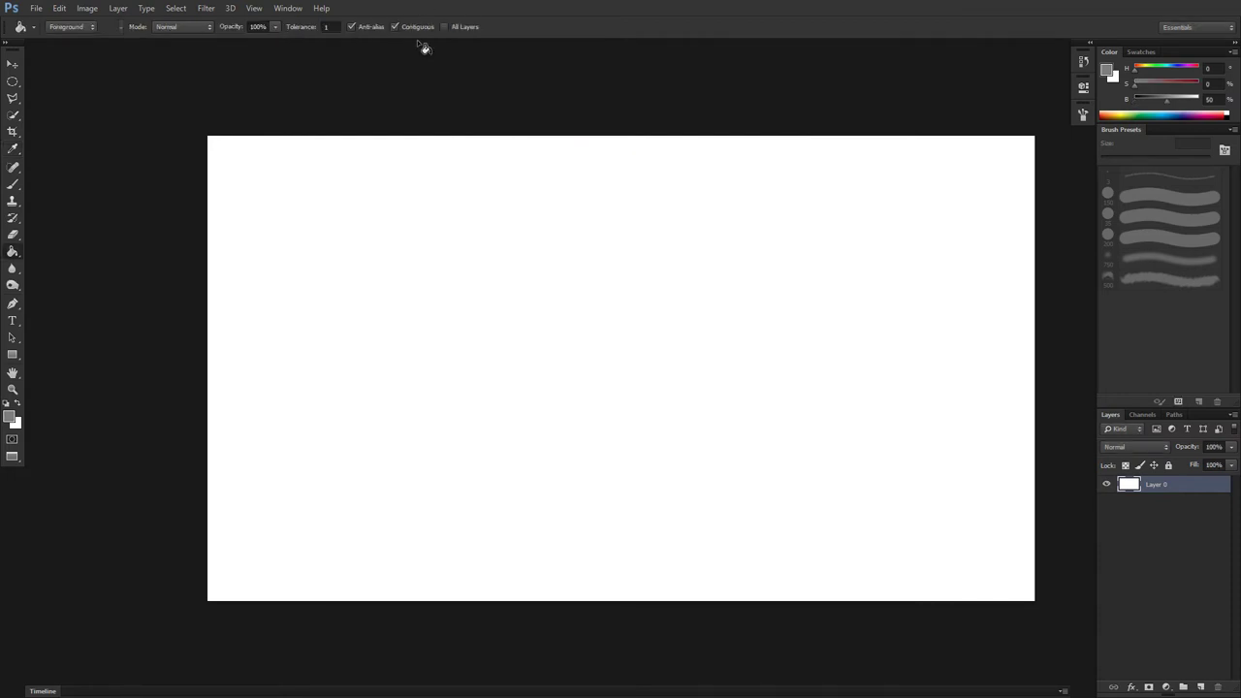
{"action": "left_click", "coordinate": [652, 469]}
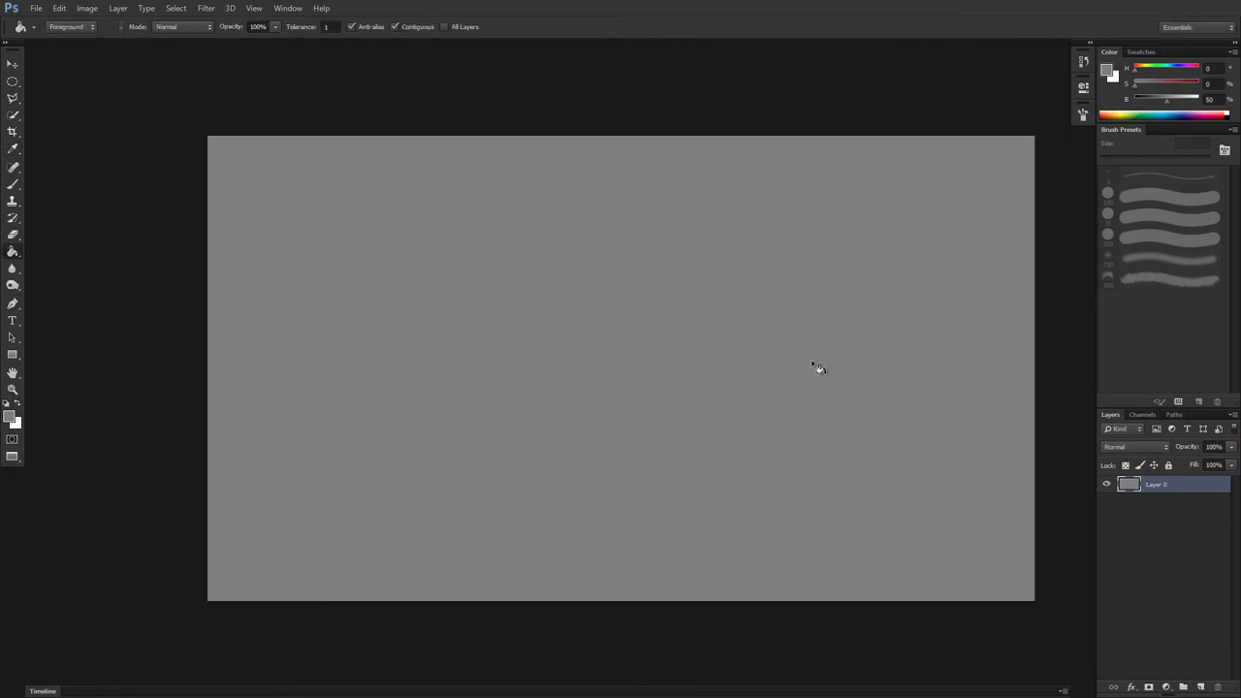
Restore the default colours, try a short thin black brush stroke near the canvas centre, and undo it.
{"action": "key", "text": "b"}
{"action": "key", "text": "d"}
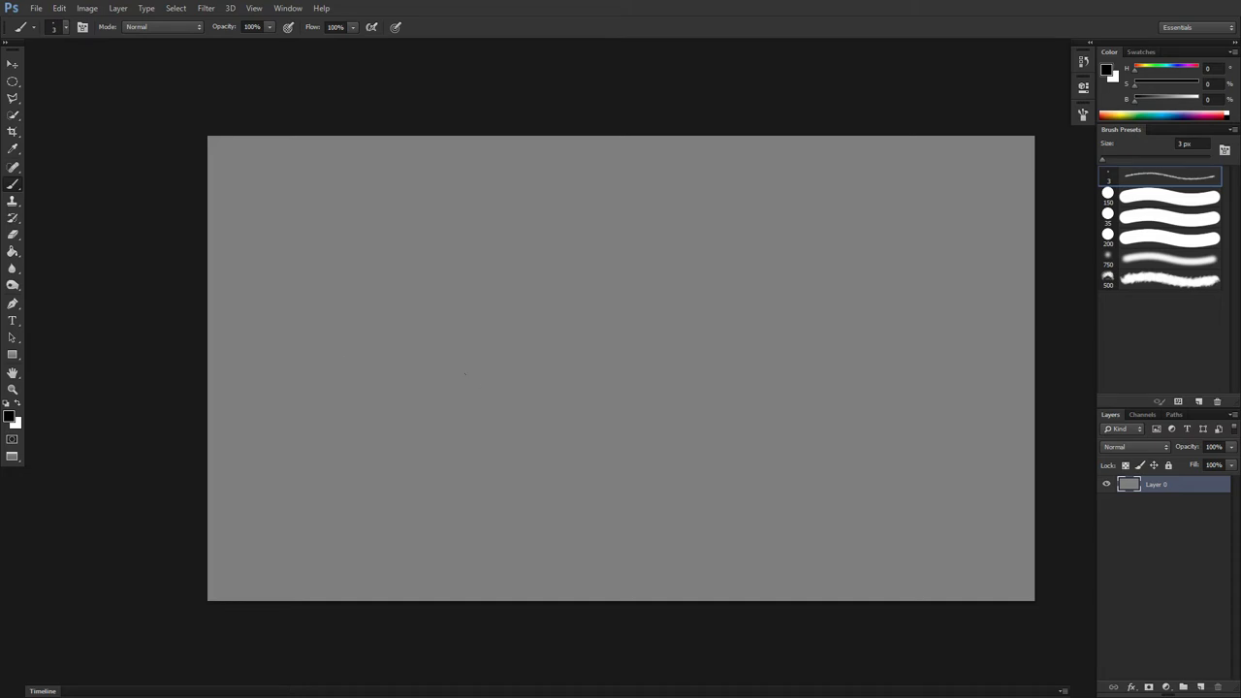
{"action": "left_click_drag", "start_coordinate": [514, 366], "coordinate": [518, 385]}
{"action": "key", "text": "ctrl+alt+z"}
{"action": "key", "text": "ctrl+alt+z"}
Set the foreground colour to a dark purple (H 281, S 87, B 52) and return to the Brush tool.
{"action": "left_click", "coordinate": [11, 416]}
{"action": "left_click", "coordinate": [609, 243]}
{"action": "left_click_drag", "start_coordinate": [633, 329], "coordinate": [632, 262]}
{"action": "left_click", "coordinate": [749, 176]}
{"action": "key", "text": "b"}
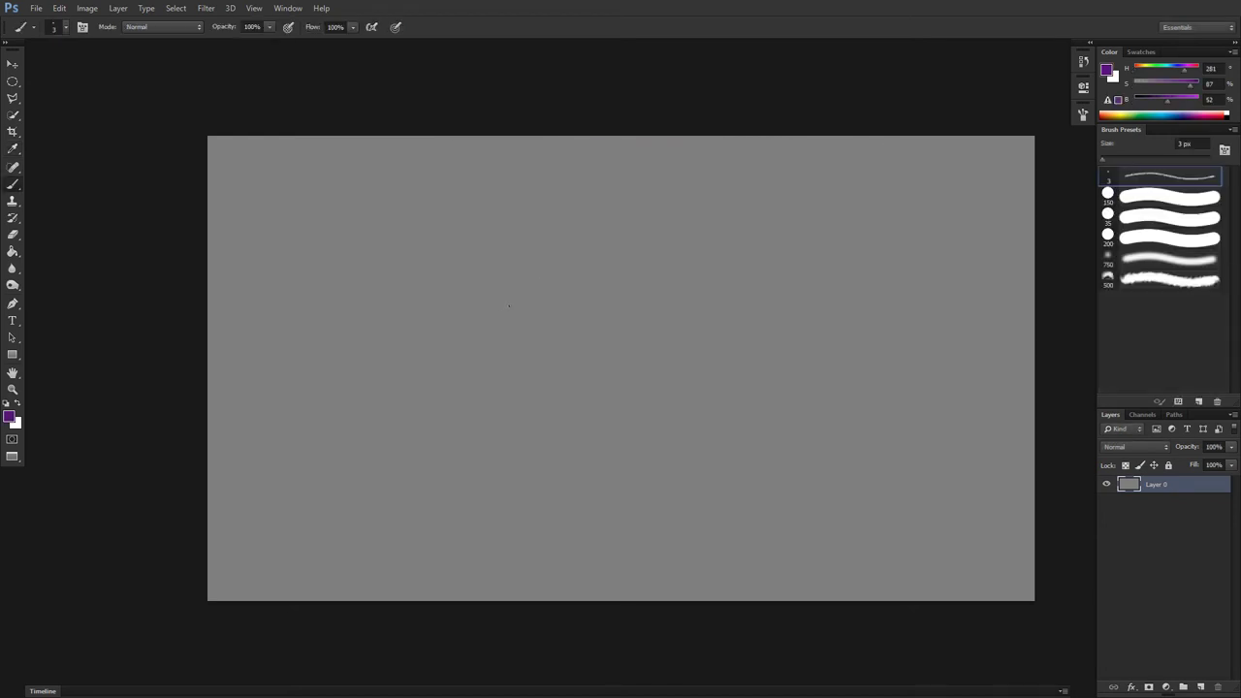
Restore the default black foreground colour, try a thin brush stroke across the canvas centre, and undo it.
{"action": "key", "text": "d"}
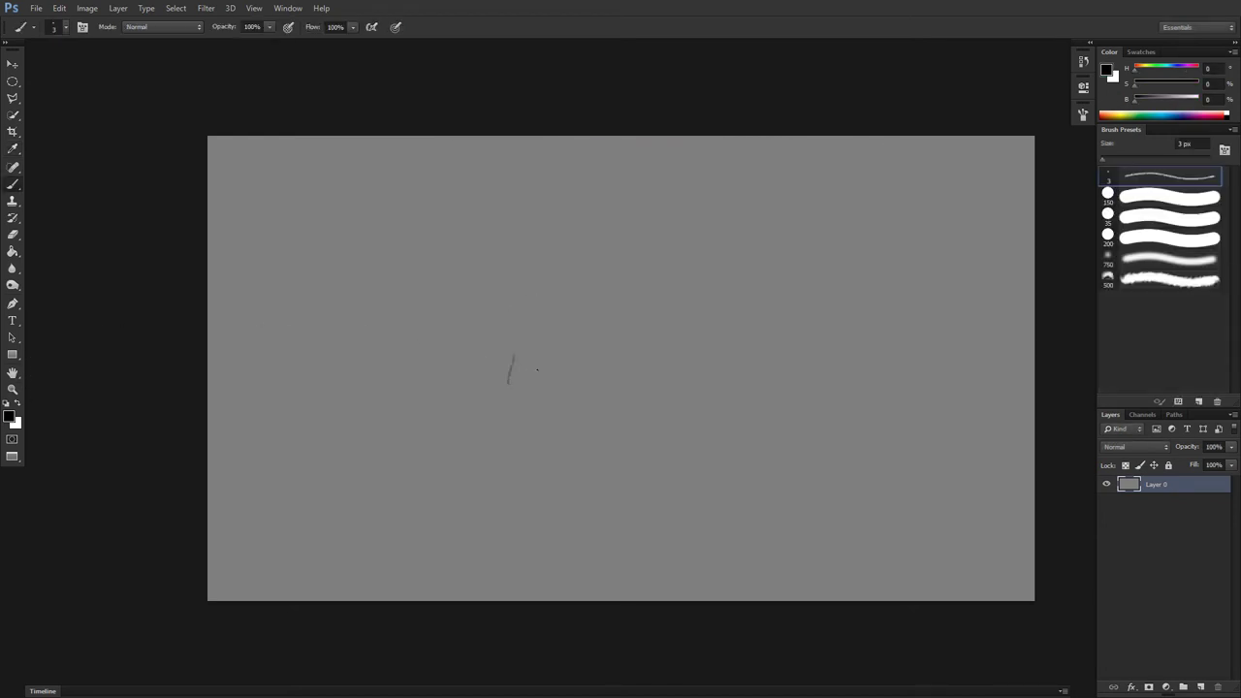
{"action": "left_click_drag", "start_coordinate": [537, 370], "coordinate": [601, 428]}
{"action": "key", "text": "ctrl+z"}
Choose the 150 px round brush preset with black as foreground, then try a short stroke and undo it.
{"action": "key", "text": "x"}
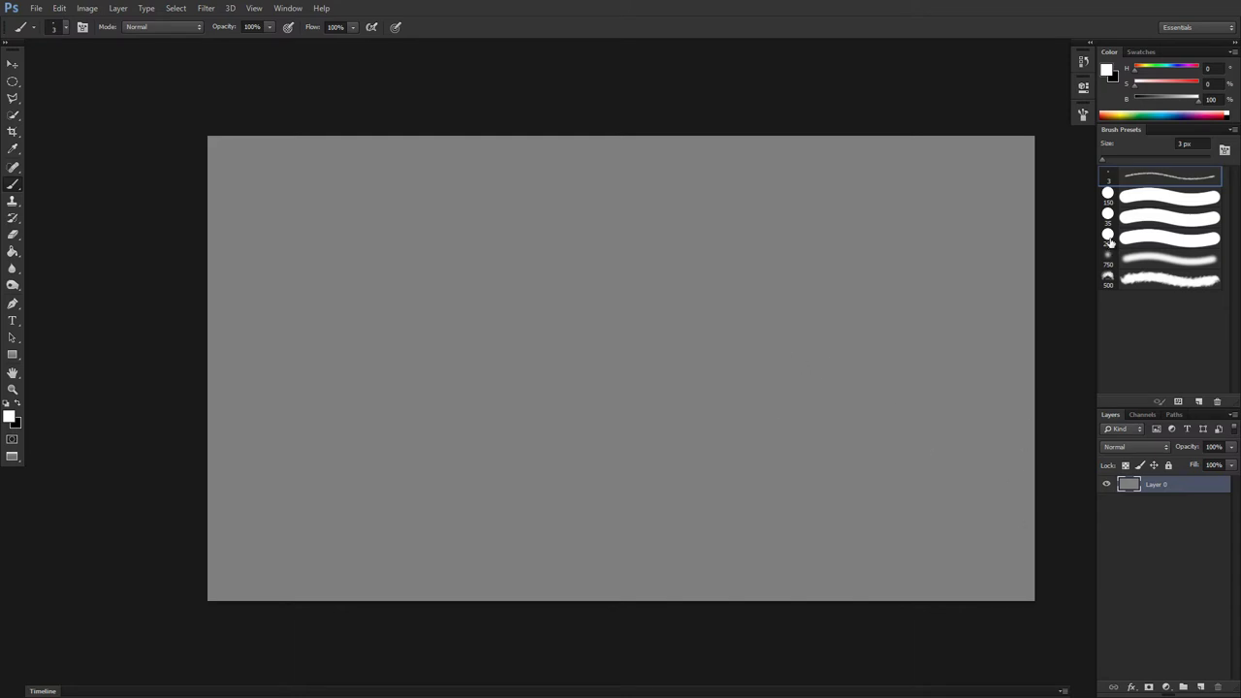
{"action": "left_click", "coordinate": [1117, 196]}
{"action": "key", "text": "x"}
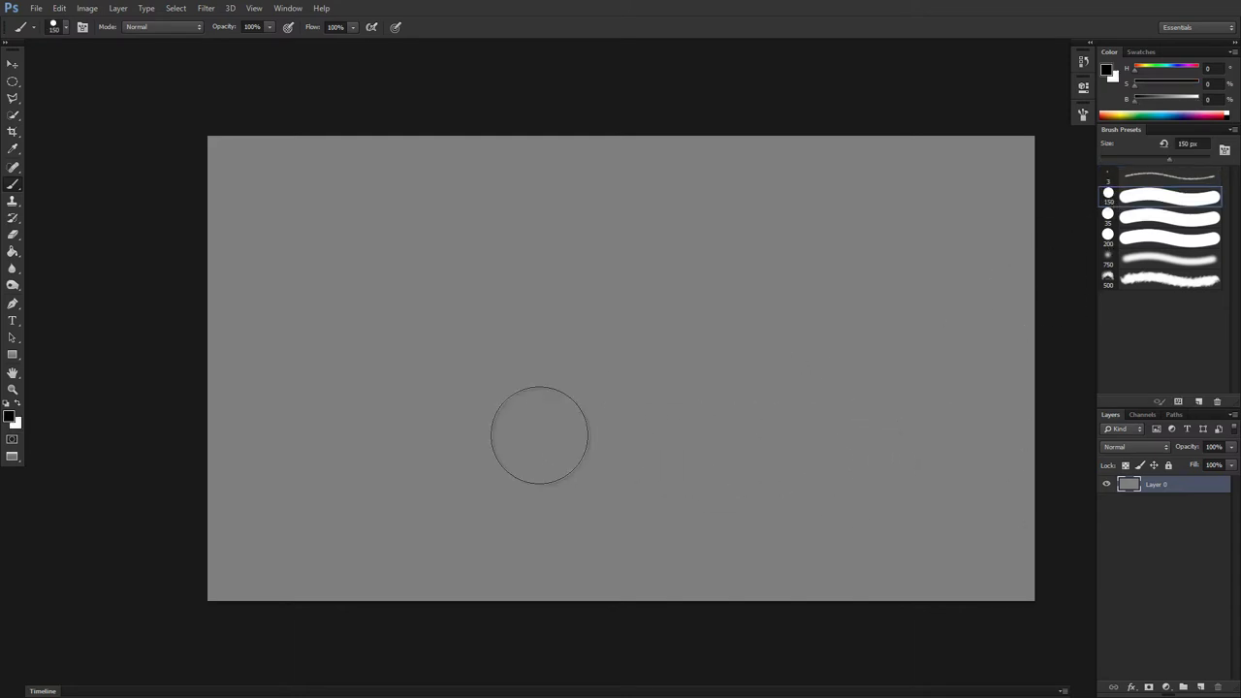
{"action": "mouse_move", "coordinate": [540, 435]}
{"action": "left_mouse_down"}
{"action": "mouse_move", "coordinate": [638, 408]}
{"action": "mouse_move", "coordinate": [642, 361]}
{"action": "mouse_move", "coordinate": [624, 427]}
{"action": "mouse_move", "coordinate": [647, 377]}
{"action": "mouse_move", "coordinate": [660, 392]}
{"action": "mouse_move", "coordinate": [619, 425]}
{"action": "mouse_move", "coordinate": [667, 397]}
{"action": "mouse_move", "coordinate": [654, 344]}
{"action": "mouse_move", "coordinate": [612, 441]}
{"action": "left_mouse_up"}
{"action": "key", "text": "ctrl+z"}
View the layer blending modes, keep Normal, and try a broad black stroke on the grey layer, undoing it.
{"action": "left_click", "coordinate": [1158, 447]}
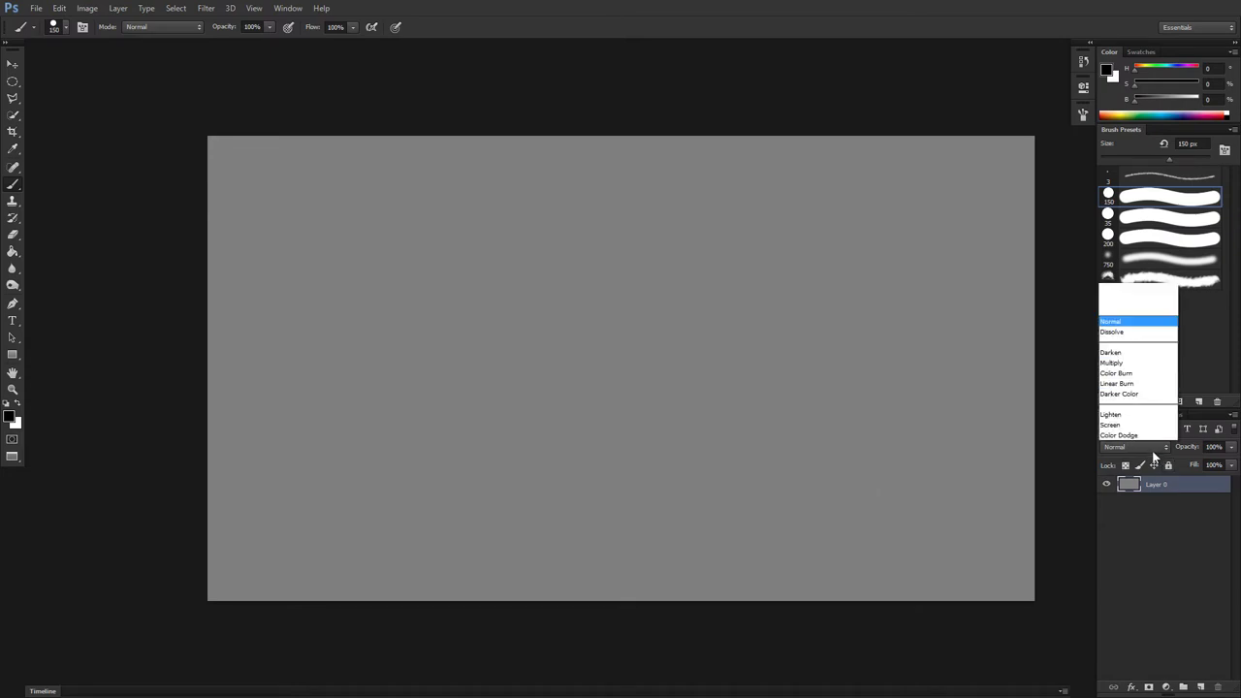
{"action": "left_click", "coordinate": [1140, 530]}
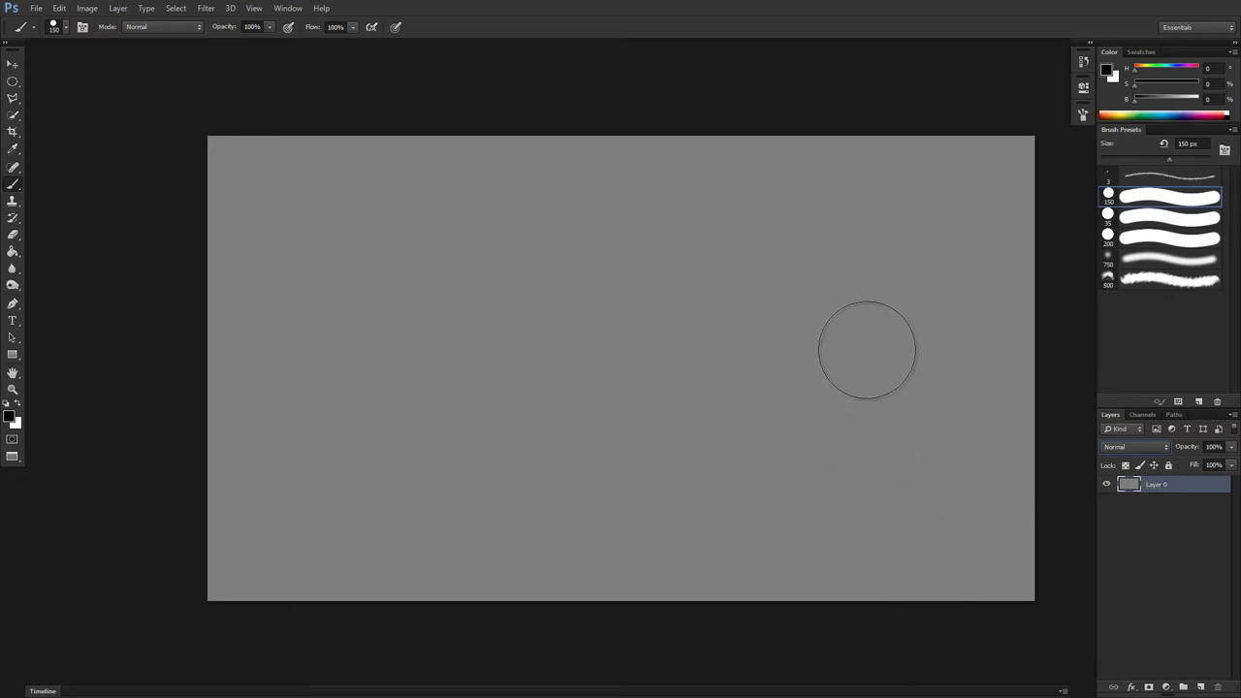
{"action": "mouse_move", "coordinate": [863, 349]}
{"action": "left_mouse_down"}
{"action": "mouse_move", "coordinate": [717, 380]}
{"action": "mouse_move", "coordinate": [531, 497]}
{"action": "mouse_move", "coordinate": [595, 512]}
{"action": "left_mouse_up"}
{"action": "key", "text": "ctrl+z"}
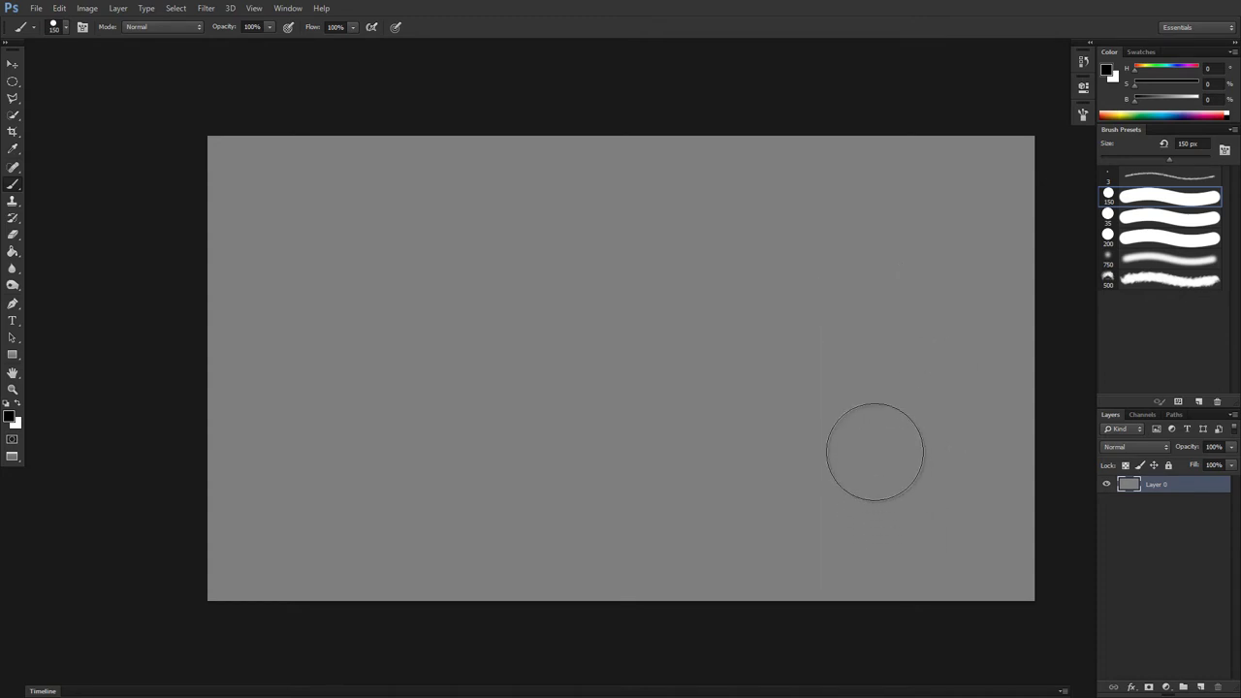
Add two empty layers above the grey layer and make the lower new one active.
{"action": "left_click", "coordinate": [1200, 687]}
{"action": "left_click", "coordinate": [1200, 686]}
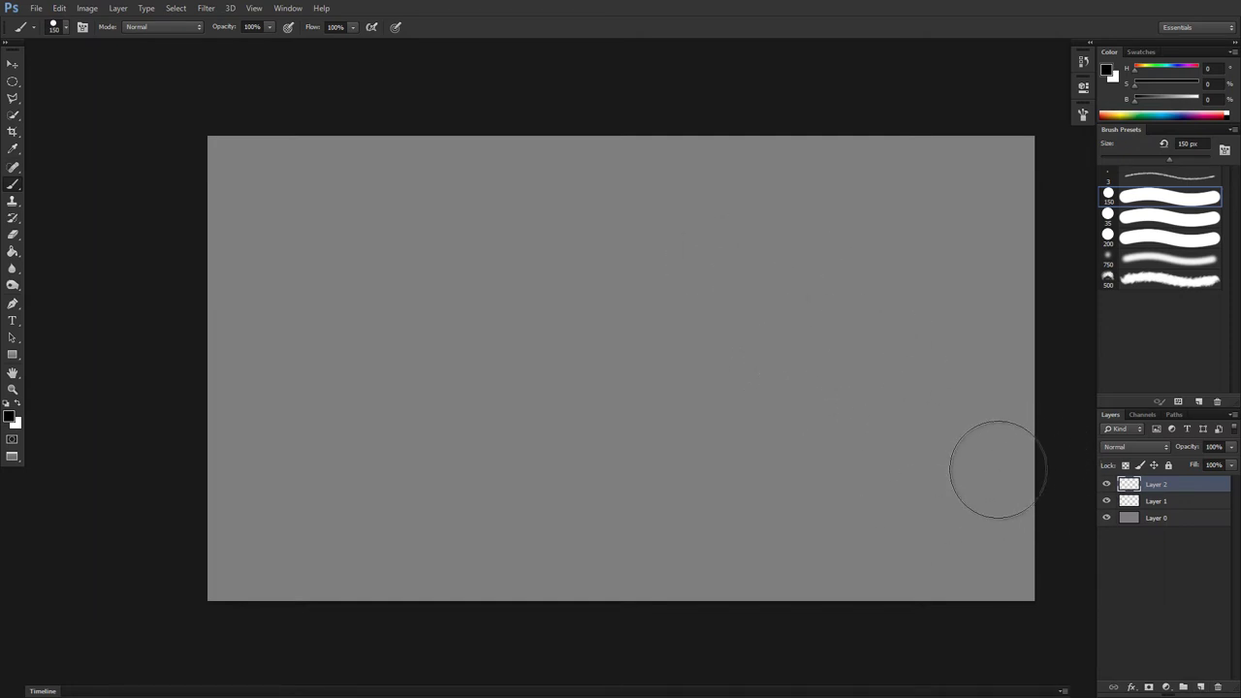
{"action": "left_click", "coordinate": [1152, 506]}
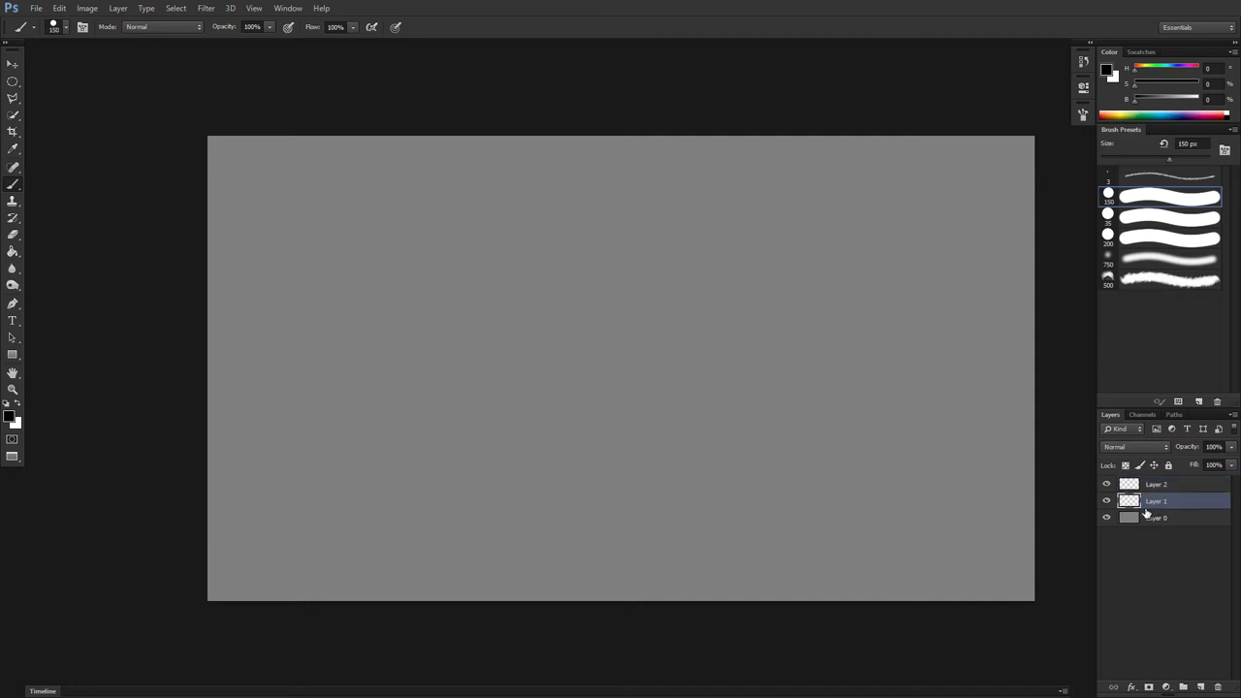
Try two broad curved black brush strokes on Layer 1, undoing each one.
{"action": "mouse_move", "coordinate": [857, 263]}
{"action": "left_mouse_down"}
{"action": "mouse_move", "coordinate": [837, 348]}
{"action": "mouse_move", "coordinate": [679, 387]}
{"action": "mouse_move", "coordinate": [633, 443]}
{"action": "left_mouse_up"}
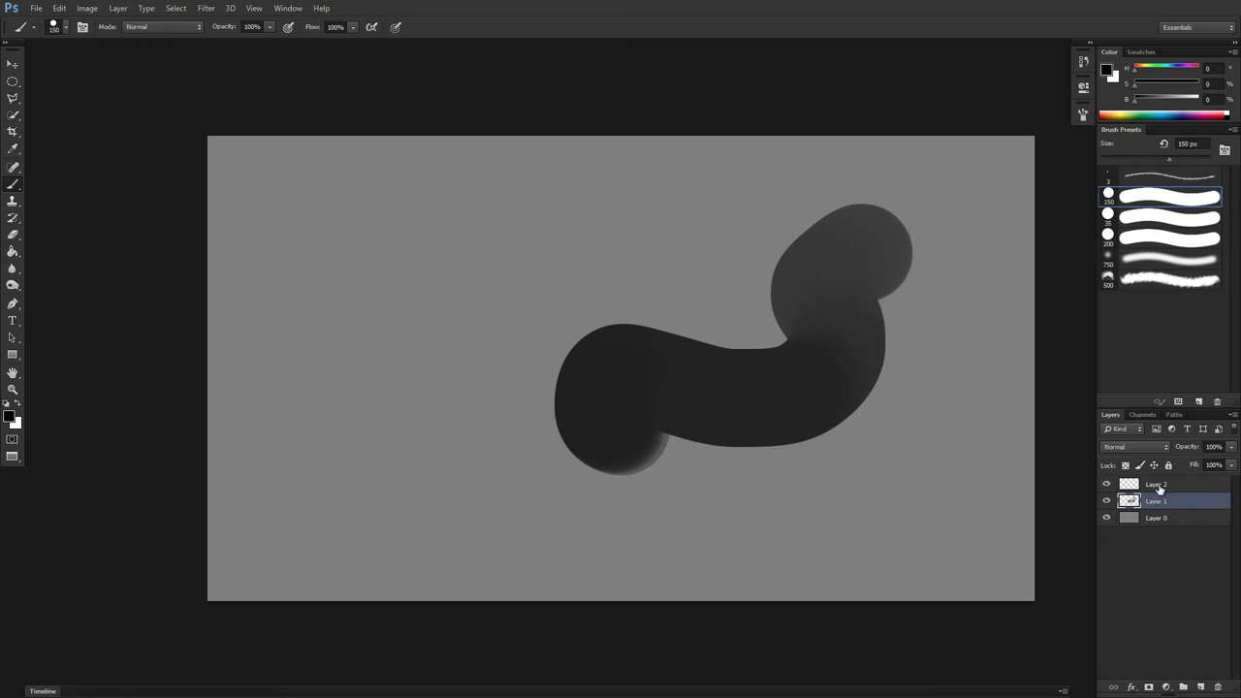
{"action": "key", "text": "ctrl+alt+z"}
{"action": "key", "text": "ctrl+alt+z"}
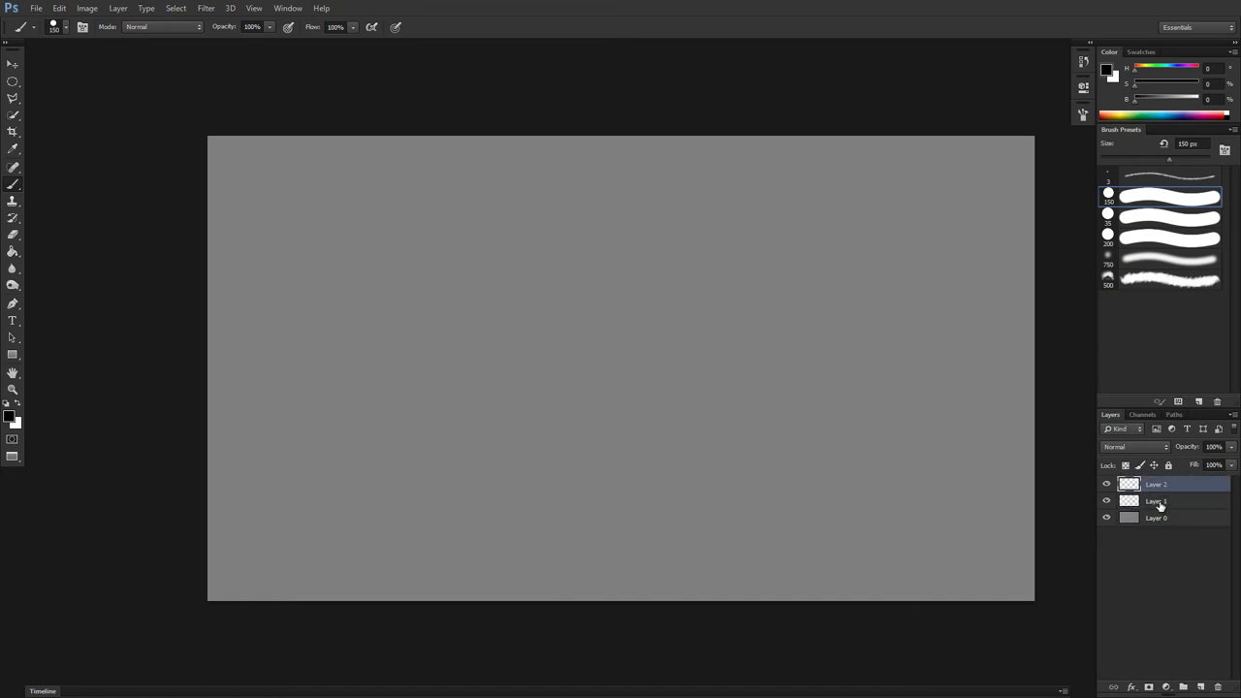
{"action": "left_click", "coordinate": [1159, 505]}
{"action": "mouse_move", "coordinate": [820, 291]}
{"action": "left_mouse_down"}
{"action": "mouse_move", "coordinate": [728, 437]}
{"action": "mouse_move", "coordinate": [610, 441]}
{"action": "left_mouse_up"}
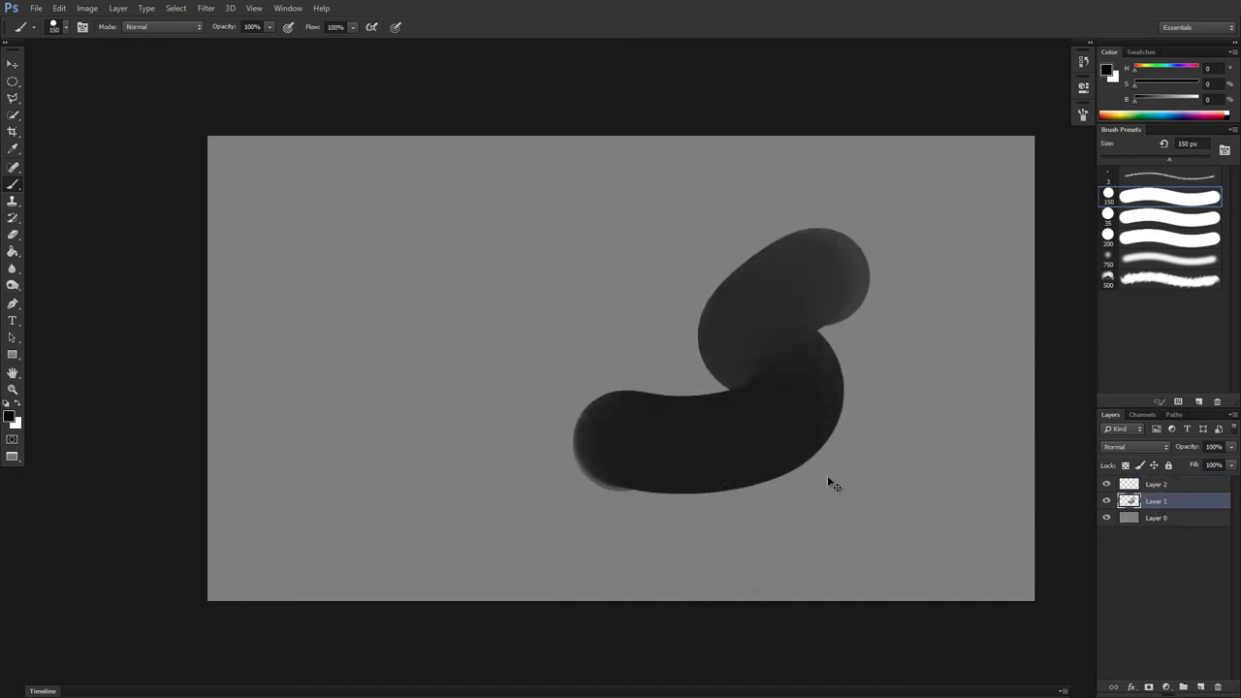
{"action": "key", "text": "ctrl+alt+z"}
{"action": "key", "text": "ctrl+alt+z"}
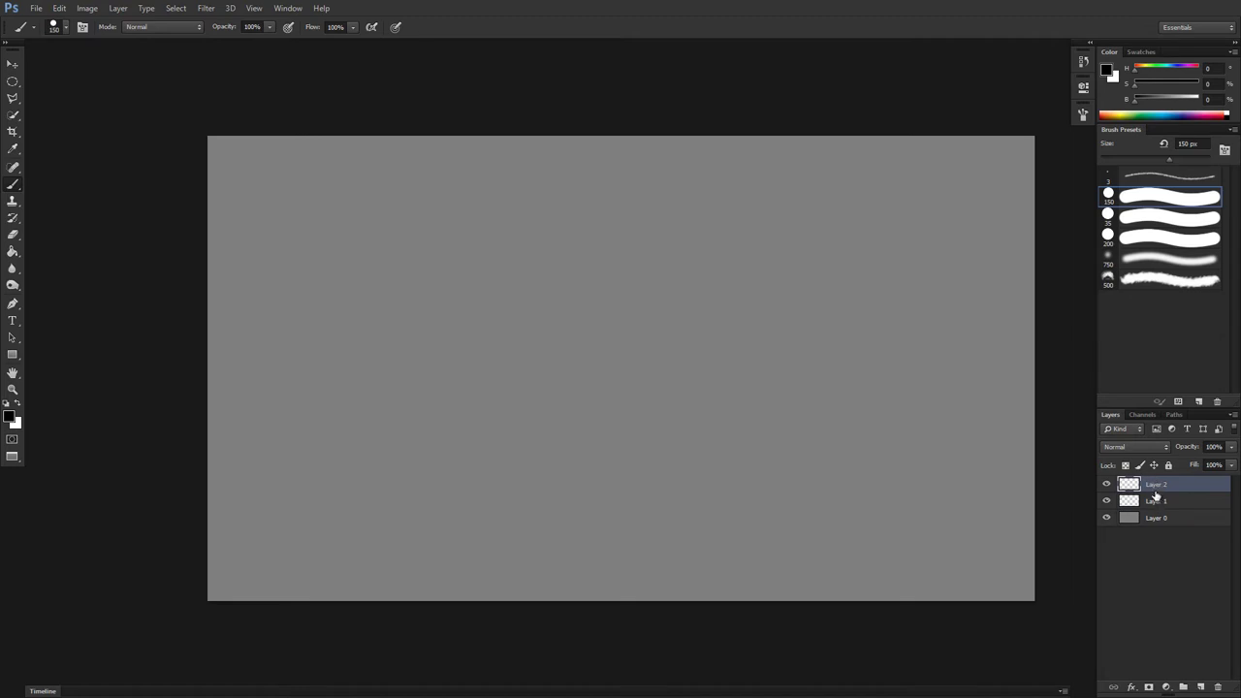
Switch between Layer 1 and Layer 2, then try two short black strokes on Layer 1, undoing each.
{"action": "left_click", "coordinate": [1153, 500]}
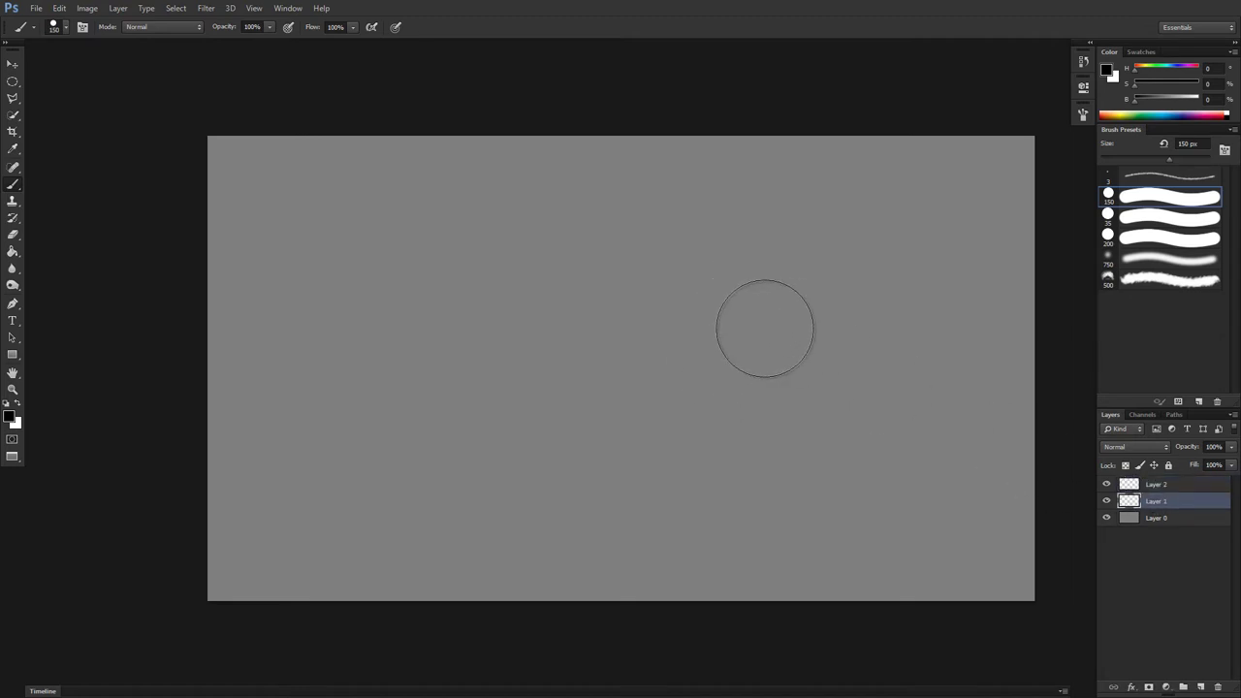
{"action": "left_click", "coordinate": [1168, 489]}
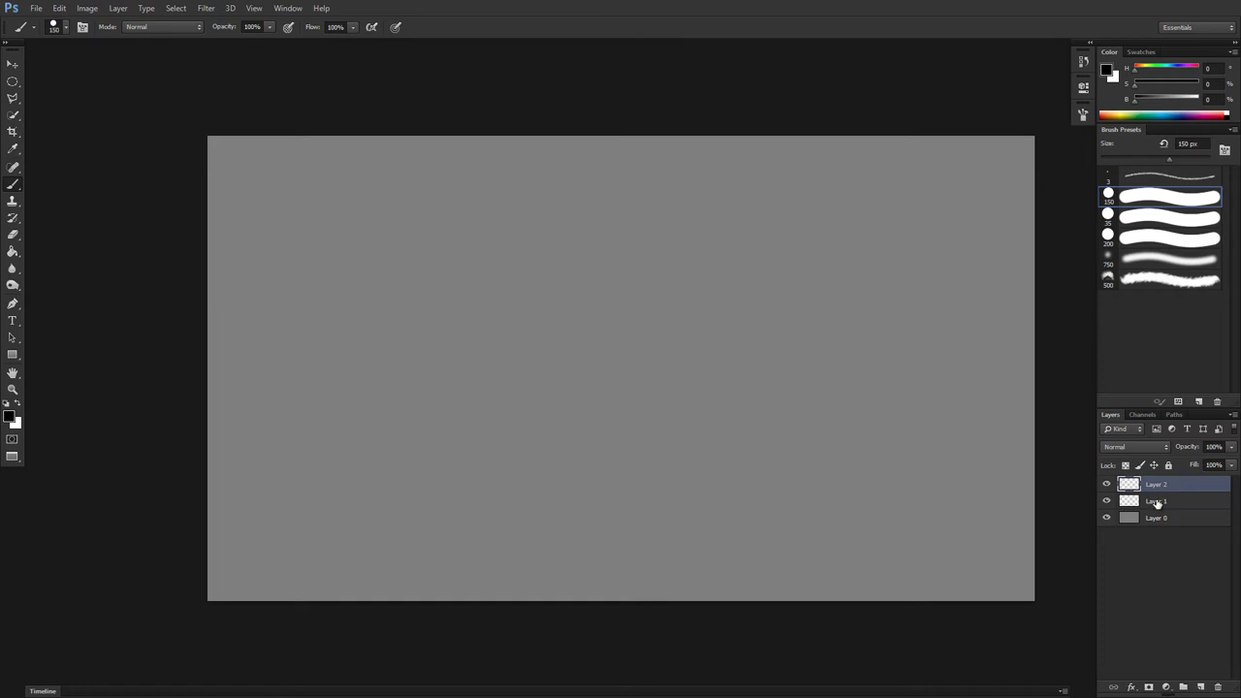
{"action": "left_click", "coordinate": [1157, 503]}
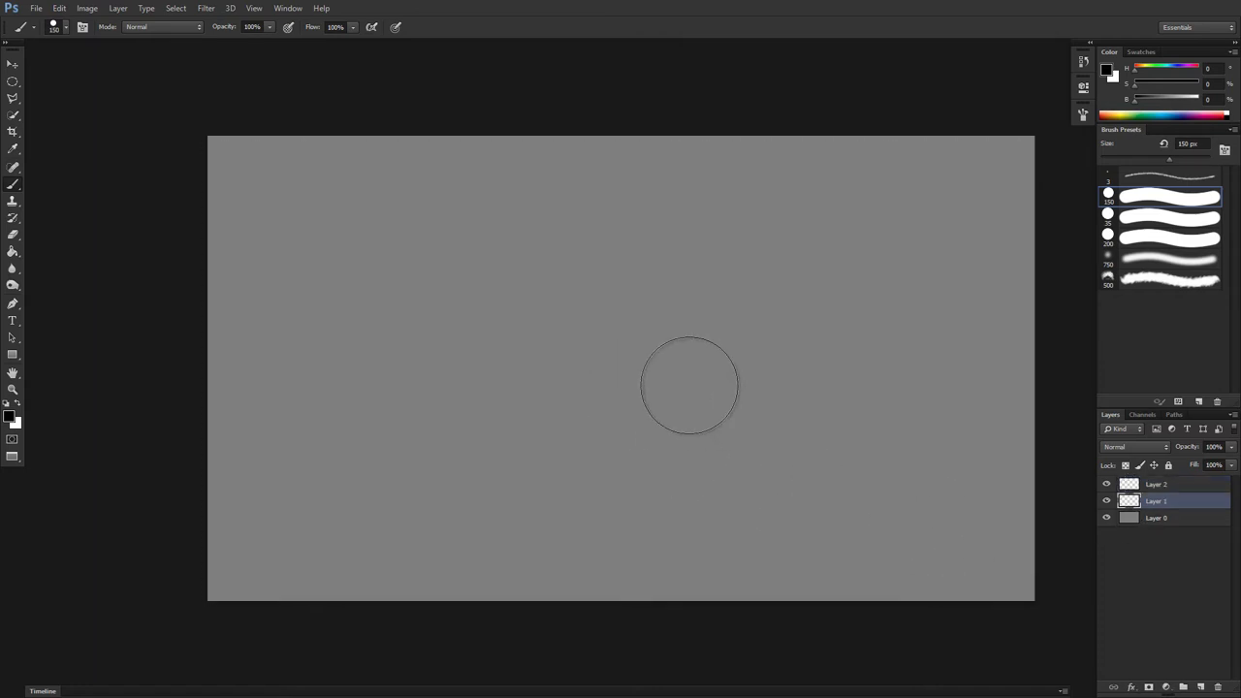
{"action": "left_click_drag", "start_coordinate": [653, 335], "coordinate": [721, 368]}
{"action": "key", "text": "ctrl+z"}
{"action": "mouse_move", "coordinate": [632, 297]}
{"action": "left_mouse_down"}
{"action": "mouse_move", "coordinate": [666, 353]}
{"action": "mouse_move", "coordinate": [698, 358]}
{"action": "left_mouse_up"}
{"action": "key", "text": "ctrl+z"}
Select Layer 2, try a short black brush stroke on it, and undo the stroke.
{"action": "left_click", "coordinate": [1150, 487]}
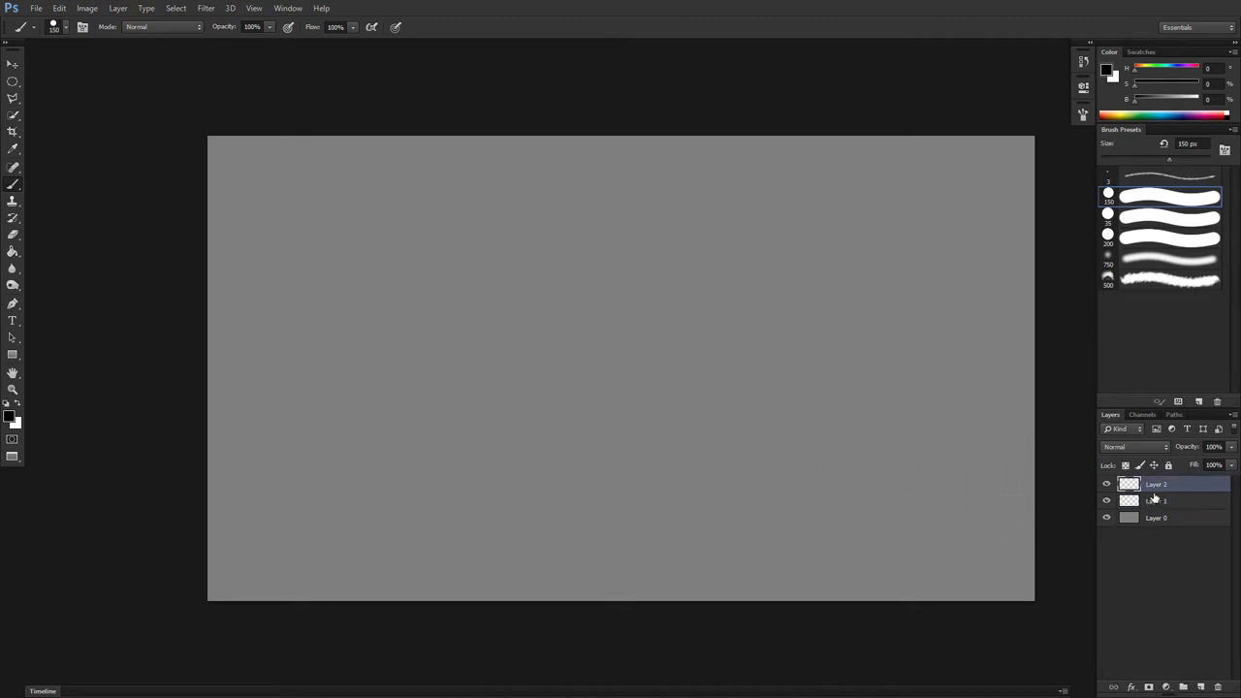
{"action": "left_click_drag", "start_coordinate": [515, 429], "coordinate": [615, 416]}
{"action": "key", "text": "ctrl+z"}
Paint a black blob near the centre on Layer 2 and a short stroke on Layer 1, then undo both.
{"action": "left_click", "coordinate": [1134, 501]}
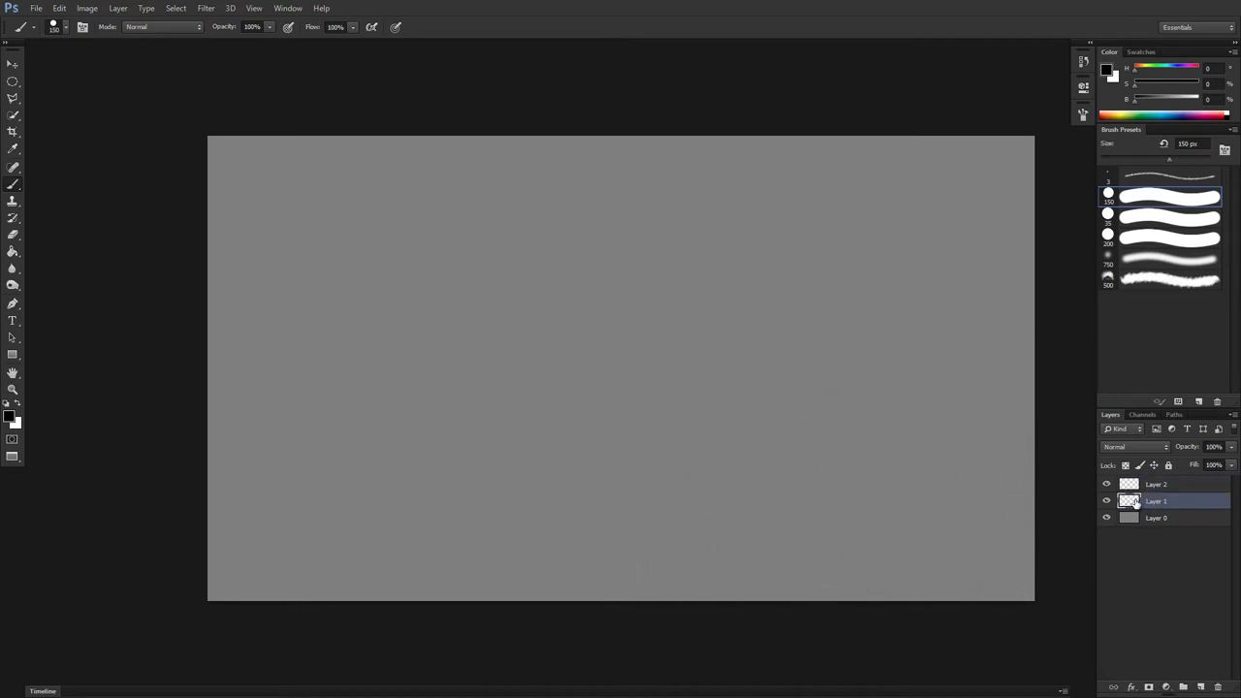
{"action": "left_click_drag", "start_coordinate": [707, 382], "coordinate": [745, 409]}
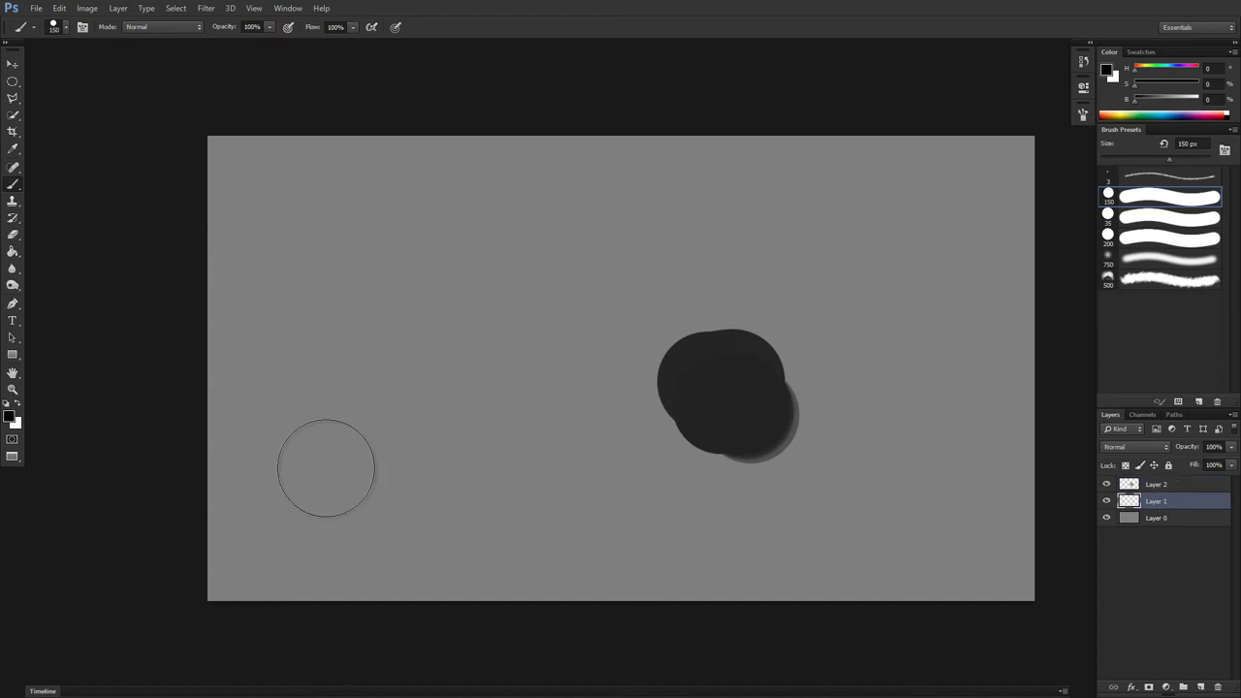
{"action": "left_click_drag", "start_coordinate": [325, 468], "coordinate": [379, 453]}
{"action": "key", "text": "ctrl+z"}
{"action": "key", "text": "ctrl+alt+z"}
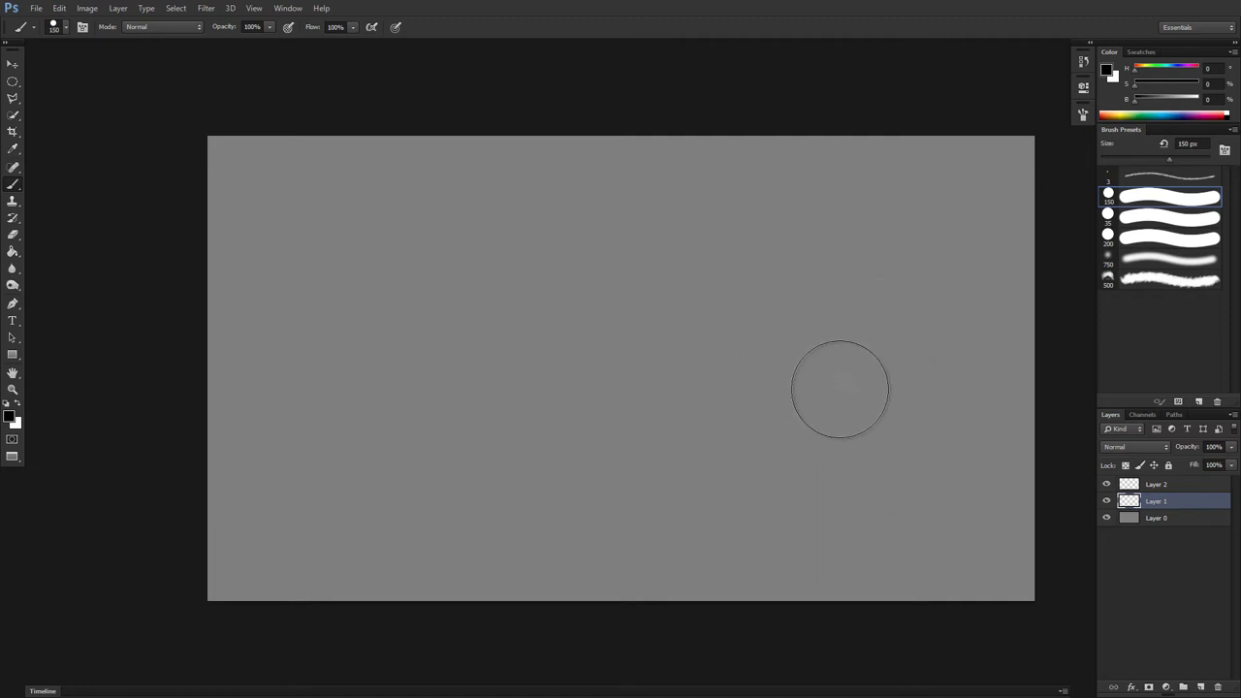
Outline a large freeform shape across the canvas with the Lasso tool and turn the selection into a mask on Layer 1.
{"action": "key", "text": "l"}
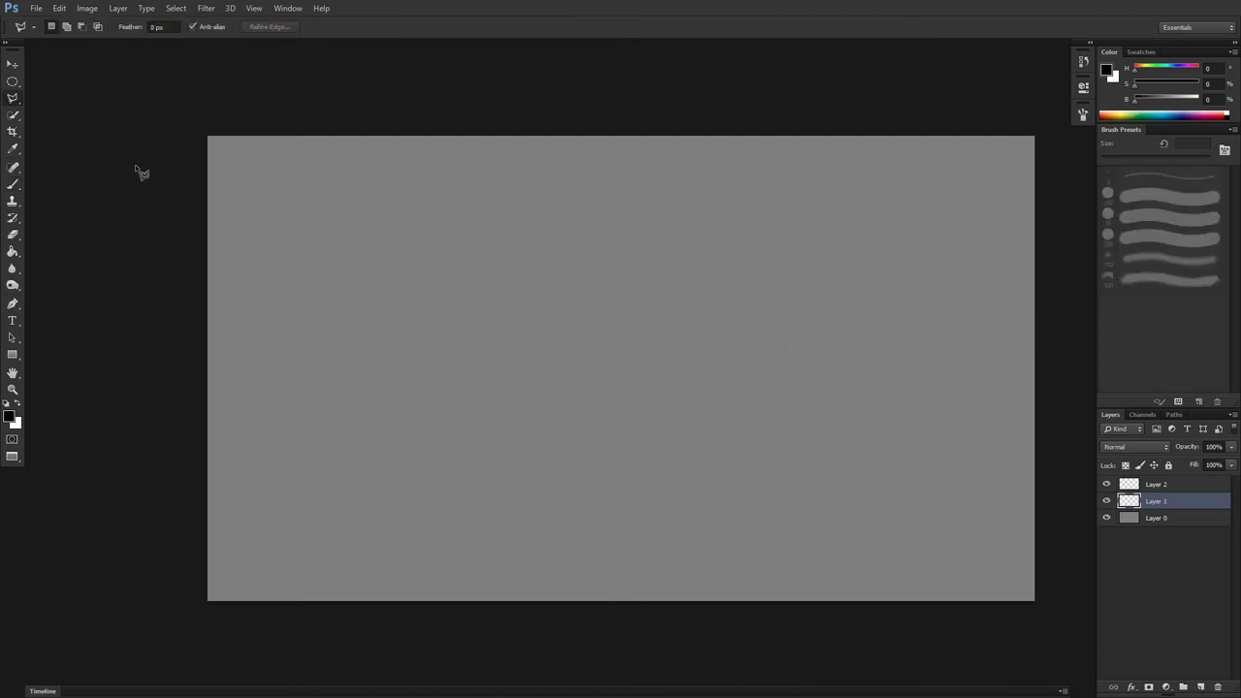
{"action": "left_click", "coordinate": [16, 97]}
{"action": "left_click", "coordinate": [44, 100]}
{"action": "left_click_drag", "start_coordinate": [549, 249], "coordinate": [552, 250]}
{"action": "left_click", "coordinate": [714, 365]}
{"action": "left_click_drag", "start_coordinate": [344, 381], "coordinate": [320, 361]}
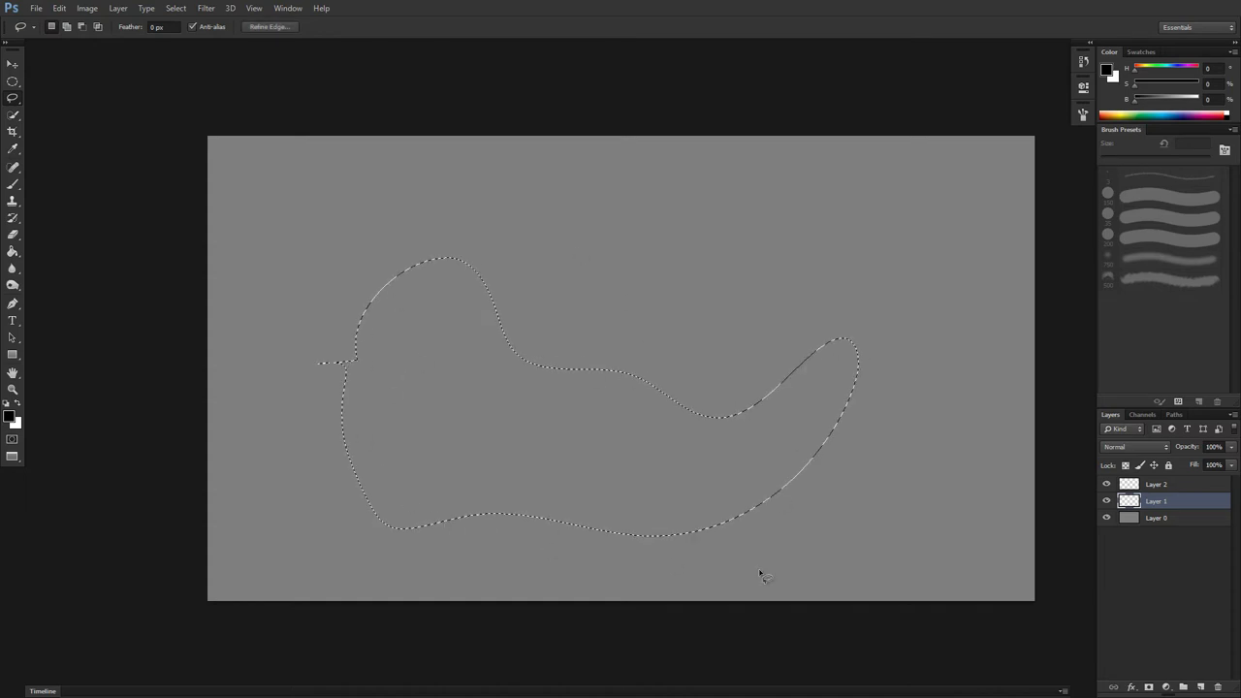
{"action": "left_click", "coordinate": [1150, 687]}
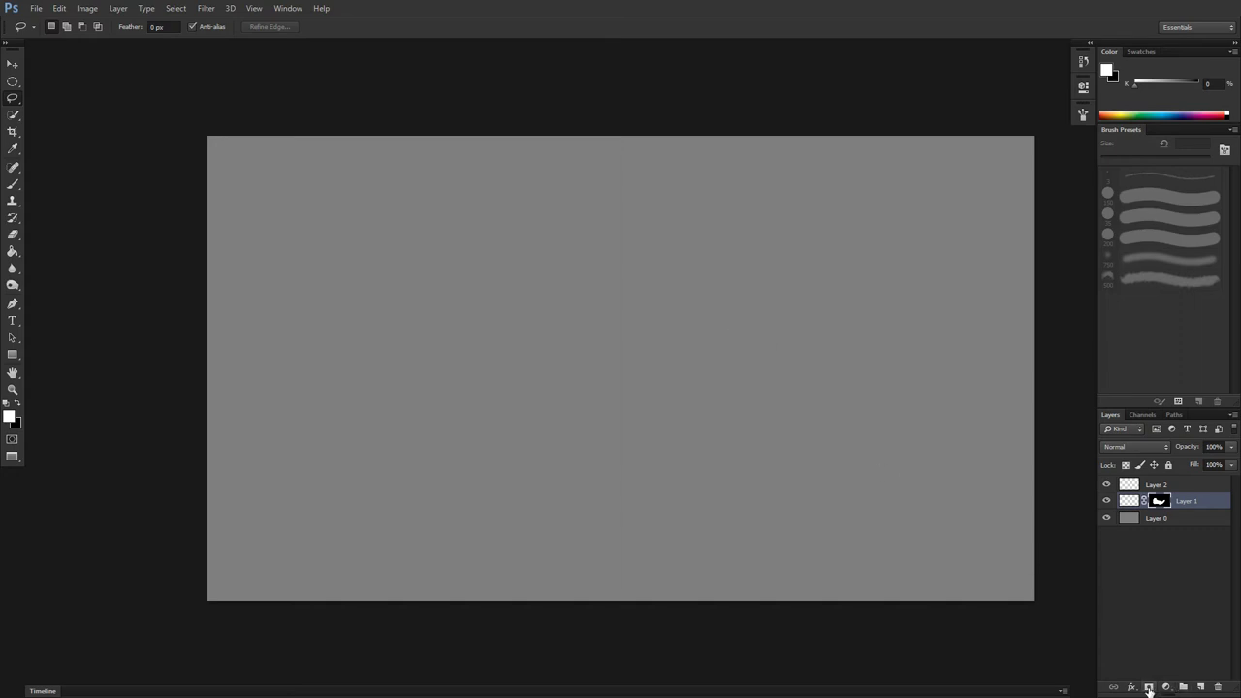
Target Layer 1's pixels instead of its mask and fill the masked shape with black 150 px brush strokes.
{"action": "key", "text": "x"}
{"action": "key", "text": "b"}
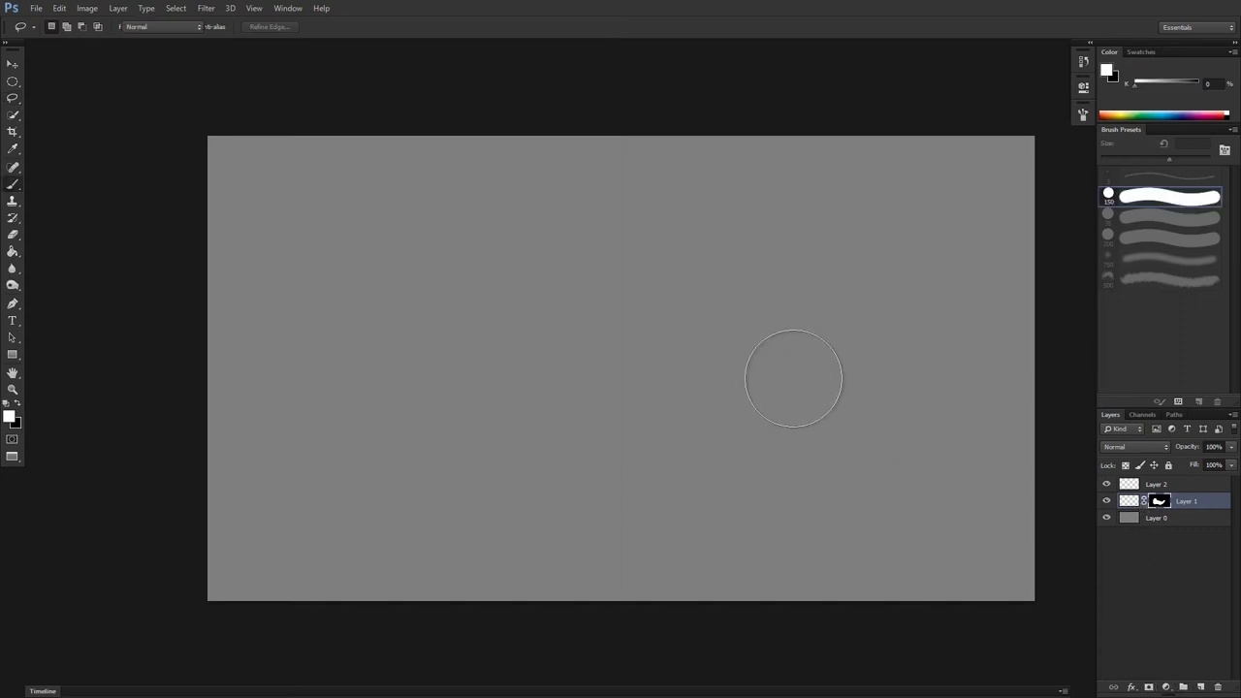
{"action": "left_click", "coordinate": [1128, 500]}
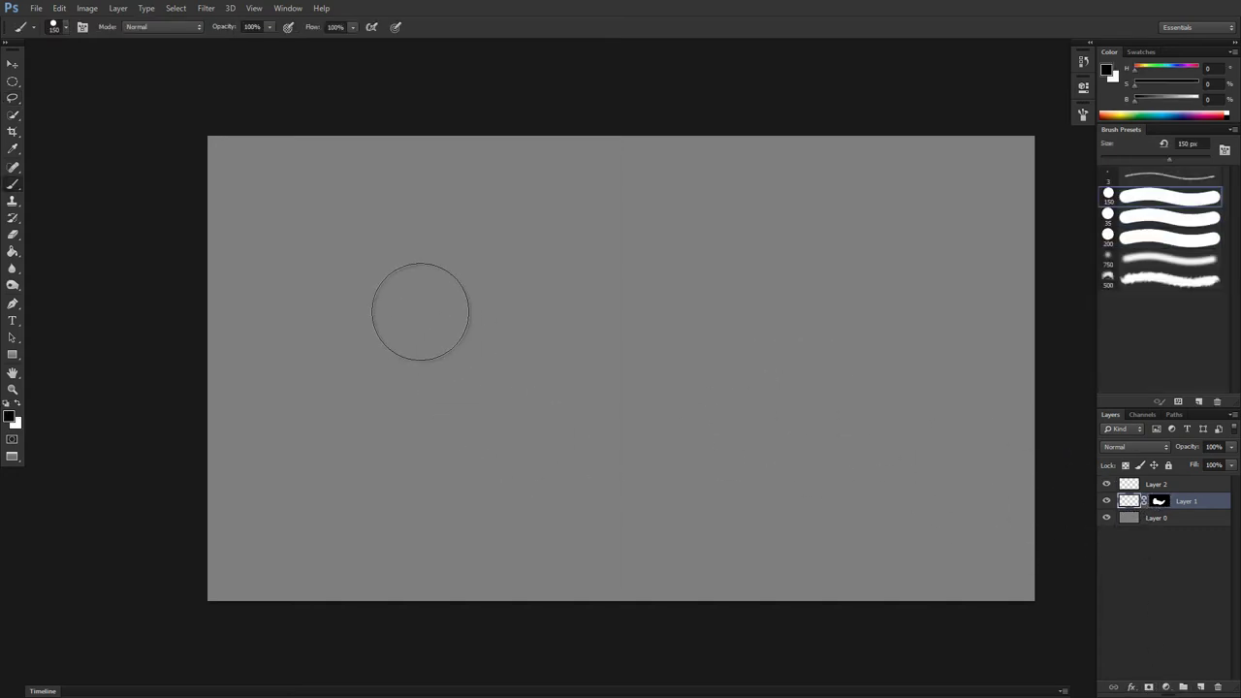
{"action": "mouse_move", "coordinate": [420, 313]}
{"action": "left_mouse_down"}
{"action": "mouse_move", "coordinate": [388, 262]}
{"action": "mouse_move", "coordinate": [416, 465]}
{"action": "left_mouse_up"}
{"action": "mouse_move", "coordinate": [436, 378]}
{"action": "left_mouse_down"}
{"action": "mouse_move", "coordinate": [465, 515]}
{"action": "mouse_move", "coordinate": [514, 429]}
{"action": "mouse_move", "coordinate": [743, 430]}
{"action": "mouse_move", "coordinate": [833, 364]}
{"action": "left_mouse_up"}
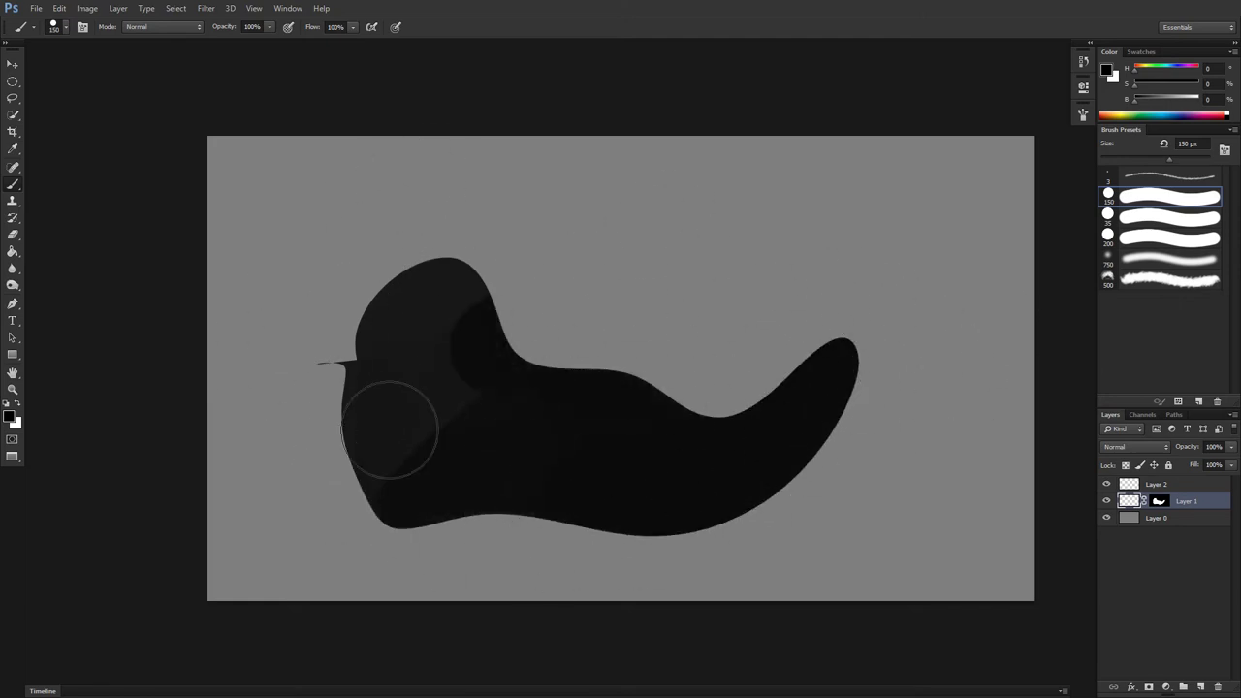
{"action": "mouse_move", "coordinate": [391, 429]}
{"action": "left_mouse_down"}
{"action": "mouse_move", "coordinate": [326, 443]}
{"action": "mouse_move", "coordinate": [346, 355]}
{"action": "left_mouse_up"}
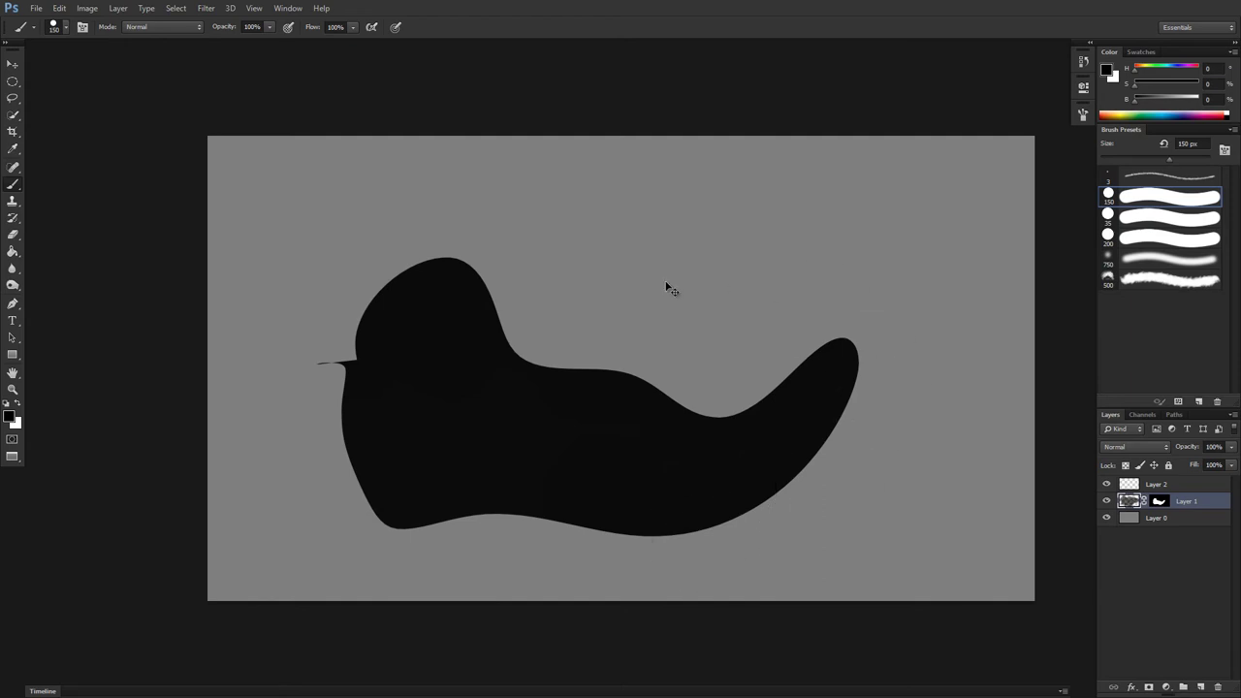
Delete Layer 1 together with its painted shape and mask, and select Layer 2.
{"action": "key", "text": "Delete"}
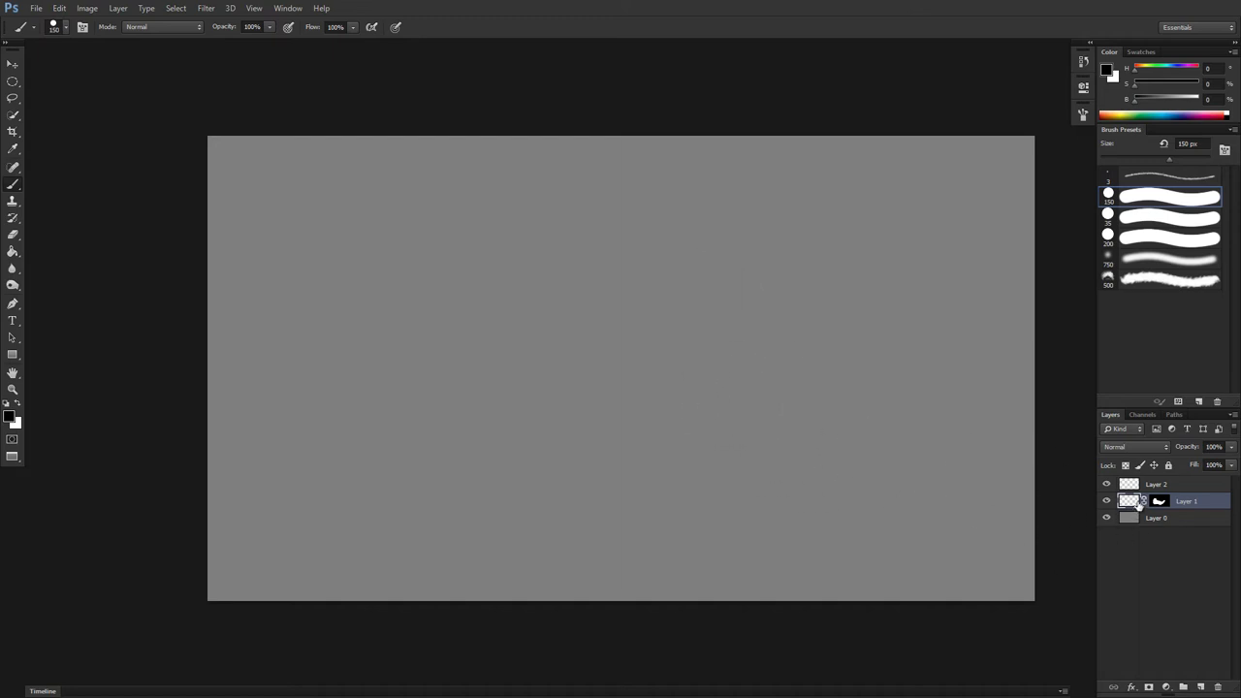
{"action": "left_click", "coordinate": [1218, 689]}
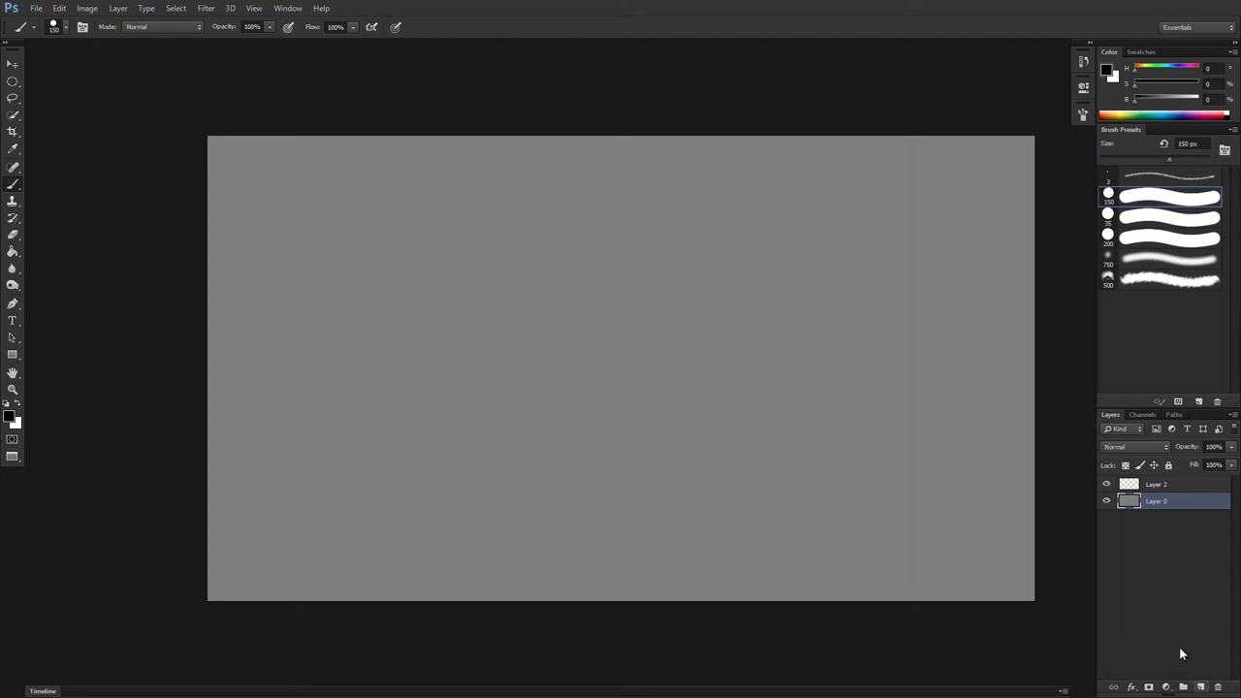
{"action": "left_click", "coordinate": [1151, 486]}
Reduce the brush to 90 px and paint a large irregular black blob near the centre on Layer 2.
{"action": "key", "text": "bracketleft"}
{"action": "key", "text": "bracketleft"}
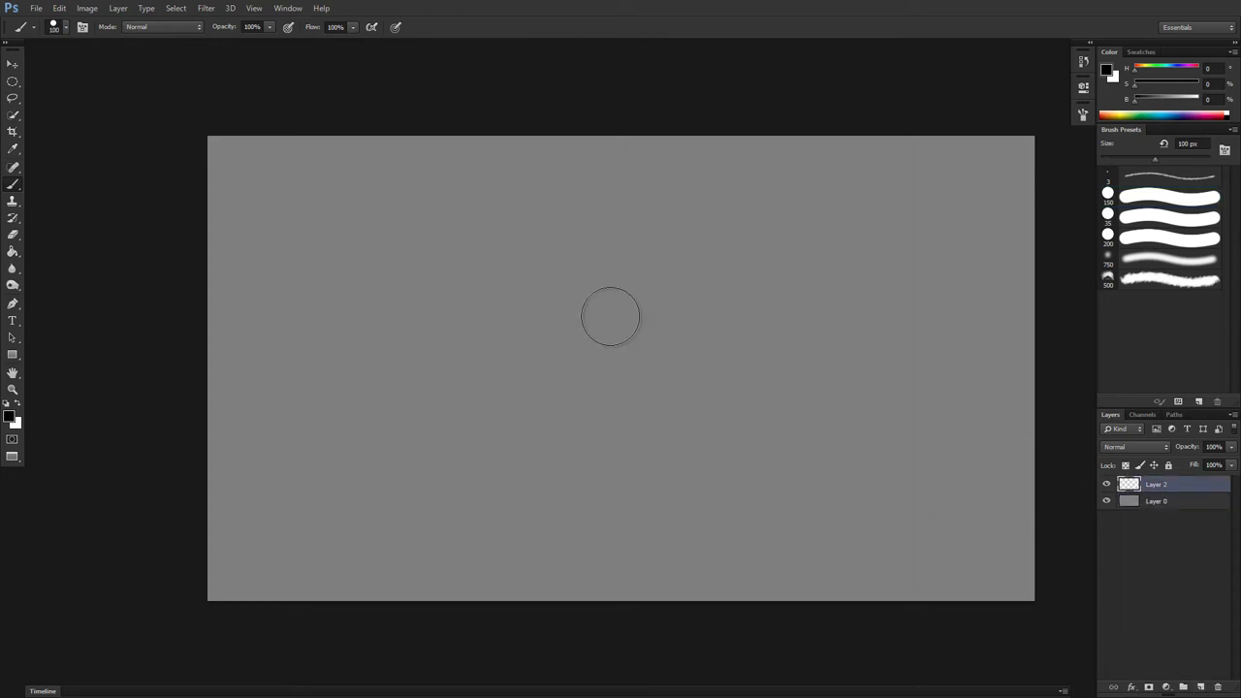
{"action": "key", "text": "bracketleft"}
{"action": "mouse_move", "coordinate": [604, 294]}
{"action": "left_mouse_down"}
{"action": "mouse_move", "coordinate": [535, 395]}
{"action": "mouse_move", "coordinate": [555, 440]}
{"action": "mouse_move", "coordinate": [612, 442]}
{"action": "mouse_move", "coordinate": [626, 366]}
{"action": "mouse_move", "coordinate": [566, 435]}
{"action": "mouse_move", "coordinate": [587, 446]}
{"action": "mouse_move", "coordinate": [597, 285]}
{"action": "mouse_move", "coordinate": [629, 249]}
{"action": "mouse_move", "coordinate": [655, 338]}
{"action": "mouse_move", "coordinate": [651, 260]}
{"action": "mouse_move", "coordinate": [741, 267]}
{"action": "mouse_move", "coordinate": [711, 287]}
{"action": "mouse_move", "coordinate": [587, 313]}
{"action": "mouse_move", "coordinate": [570, 232]}
{"action": "mouse_move", "coordinate": [600, 228]}
{"action": "mouse_move", "coordinate": [595, 290]}
{"action": "mouse_move", "coordinate": [706, 361]}
{"action": "left_mouse_up"}
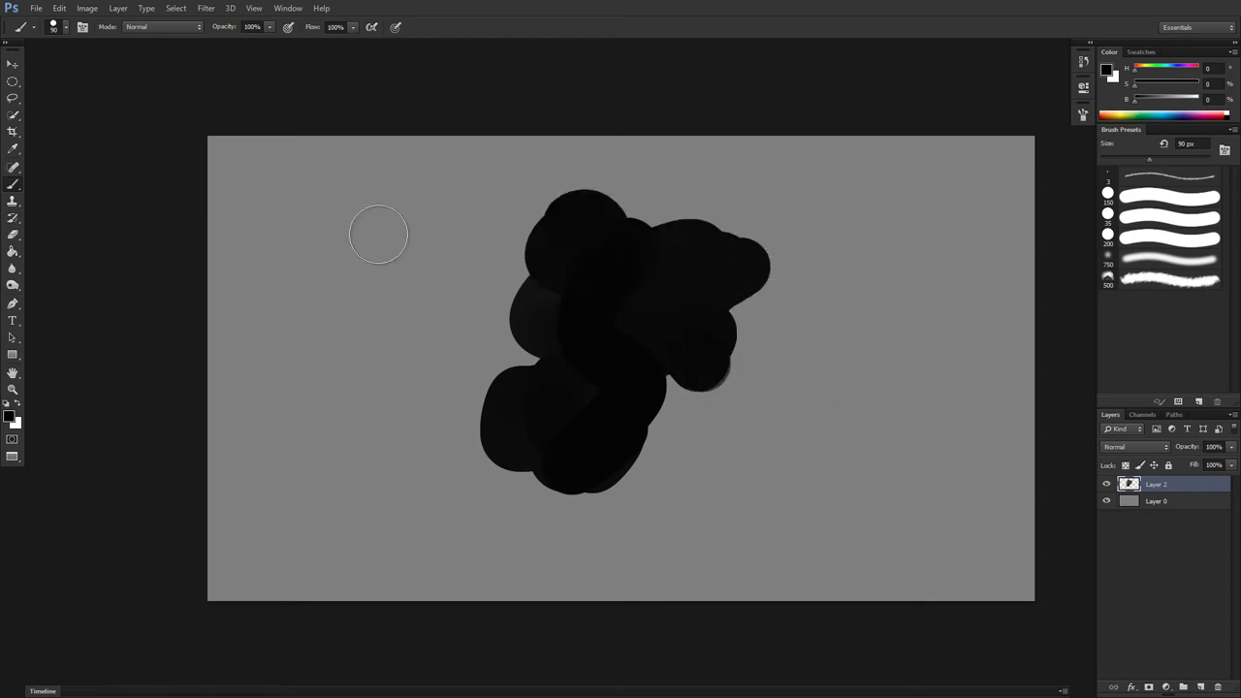
Load the blob on Layer 2 as a selection, try adding a mask from it twice, undoing each, and deselect.
{"action": "left_click", "coordinate": [1129, 489], "text": "ctrl"}
{"action": "left_click", "coordinate": [1148, 687]}
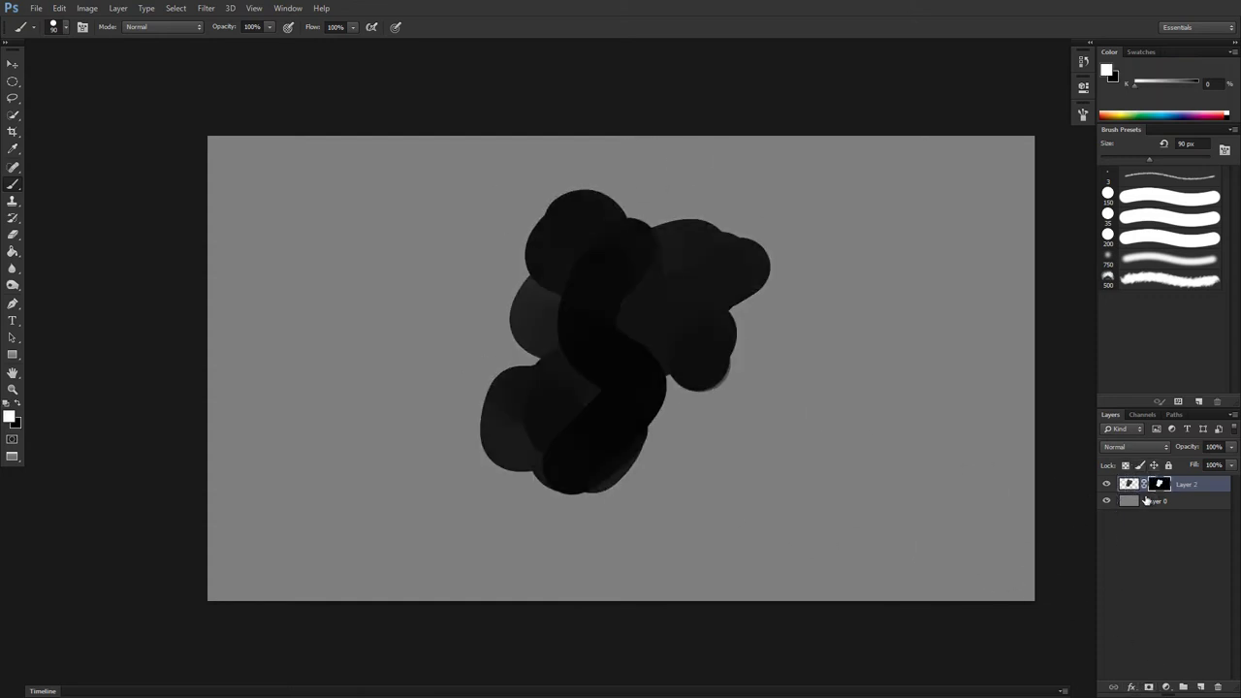
{"action": "key", "text": "ctrl+z"}
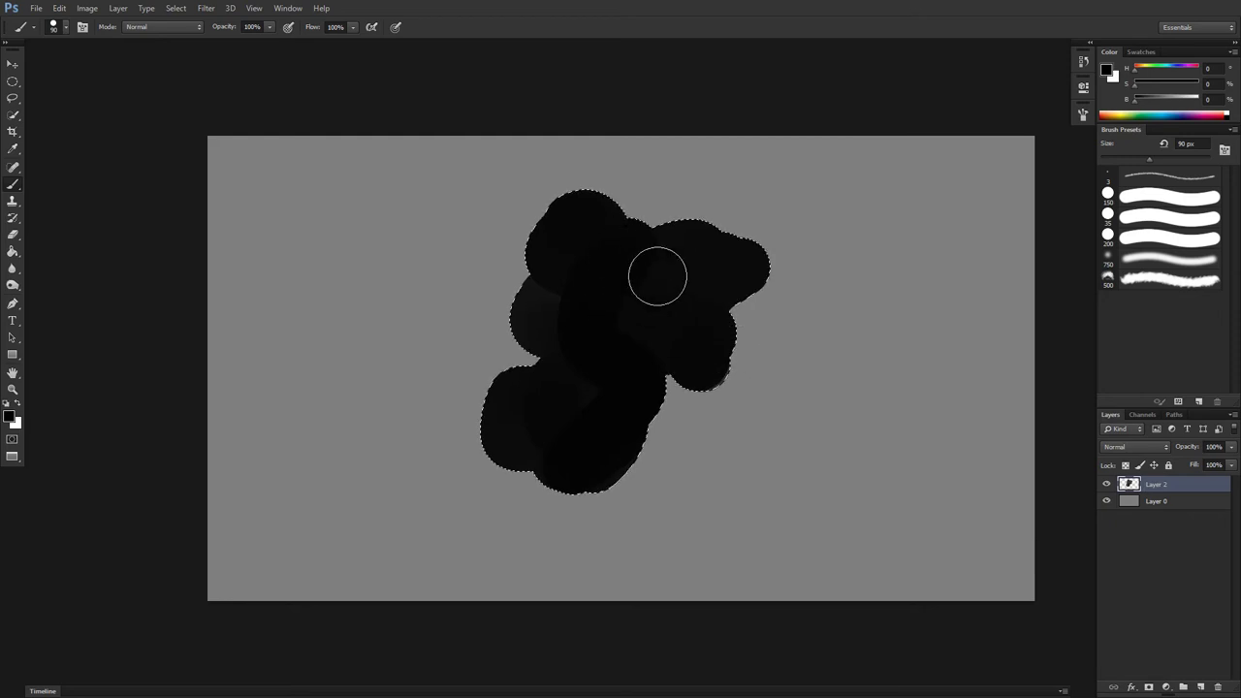
{"action": "left_click", "coordinate": [1147, 687]}
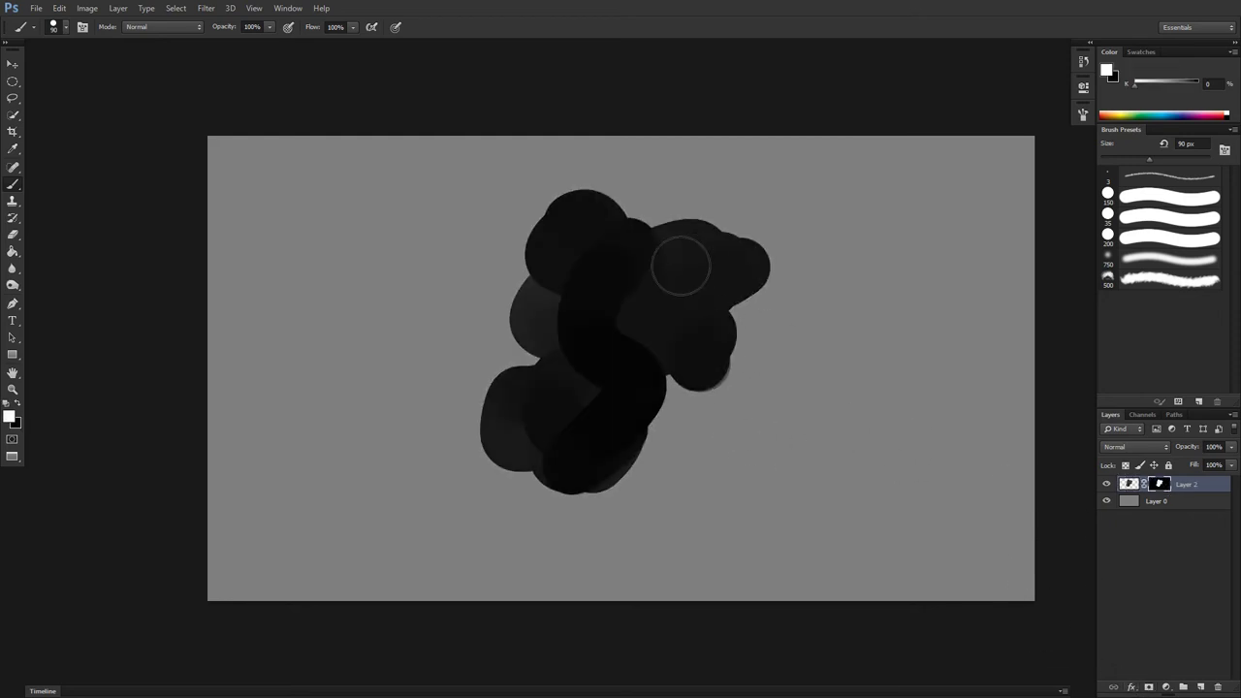
{"action": "key", "text": "ctrl+z"}
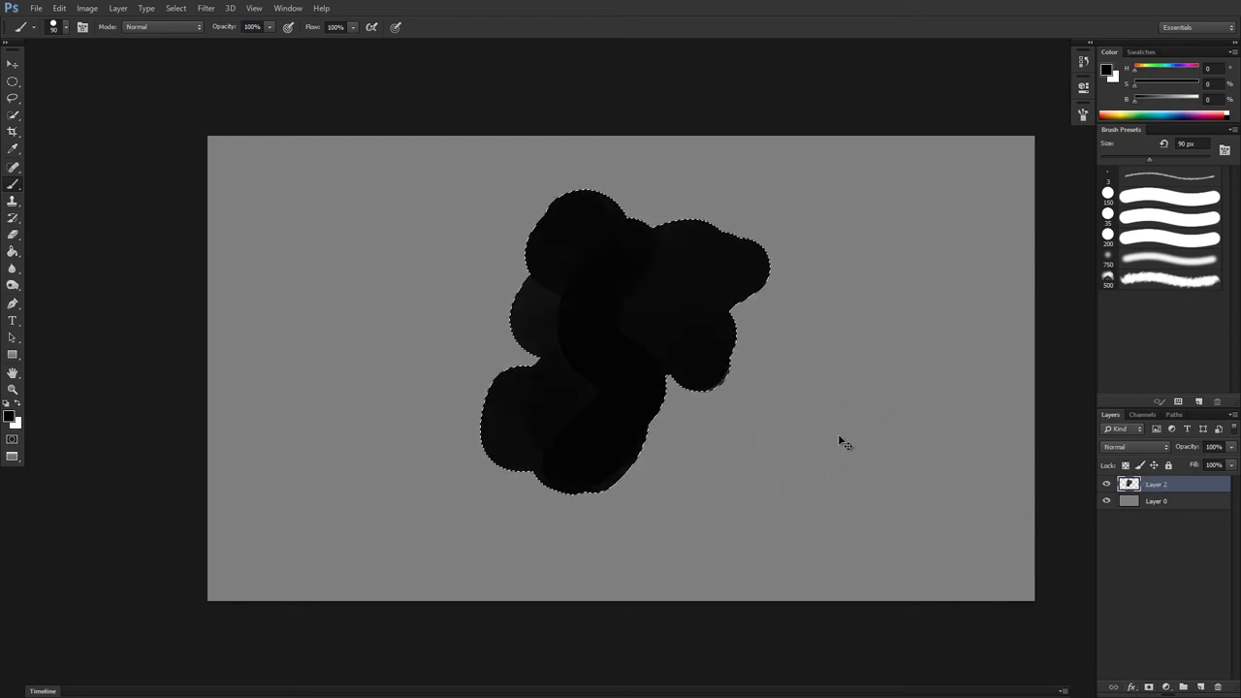
{"action": "key", "text": "ctrl+d"}
Lock Layer 2's transparent pixels and try a white brush stroke at the blob's upper right edge.
{"action": "key", "text": "x"}
{"action": "mouse_move", "coordinate": [729, 281]}
{"action": "left_mouse_down"}
{"action": "mouse_move", "coordinate": [701, 296]}
{"action": "mouse_move", "coordinate": [727, 255]}
{"action": "mouse_move", "coordinate": [695, 301]}
{"action": "mouse_move", "coordinate": [627, 295]}
{"action": "mouse_move", "coordinate": [701, 257]}
{"action": "mouse_move", "coordinate": [566, 166]}
{"action": "mouse_move", "coordinate": [656, 423]}
{"action": "mouse_move", "coordinate": [490, 379]}
{"action": "mouse_move", "coordinate": [634, 185]}
{"action": "mouse_move", "coordinate": [737, 287]}
{"action": "left_mouse_up"}
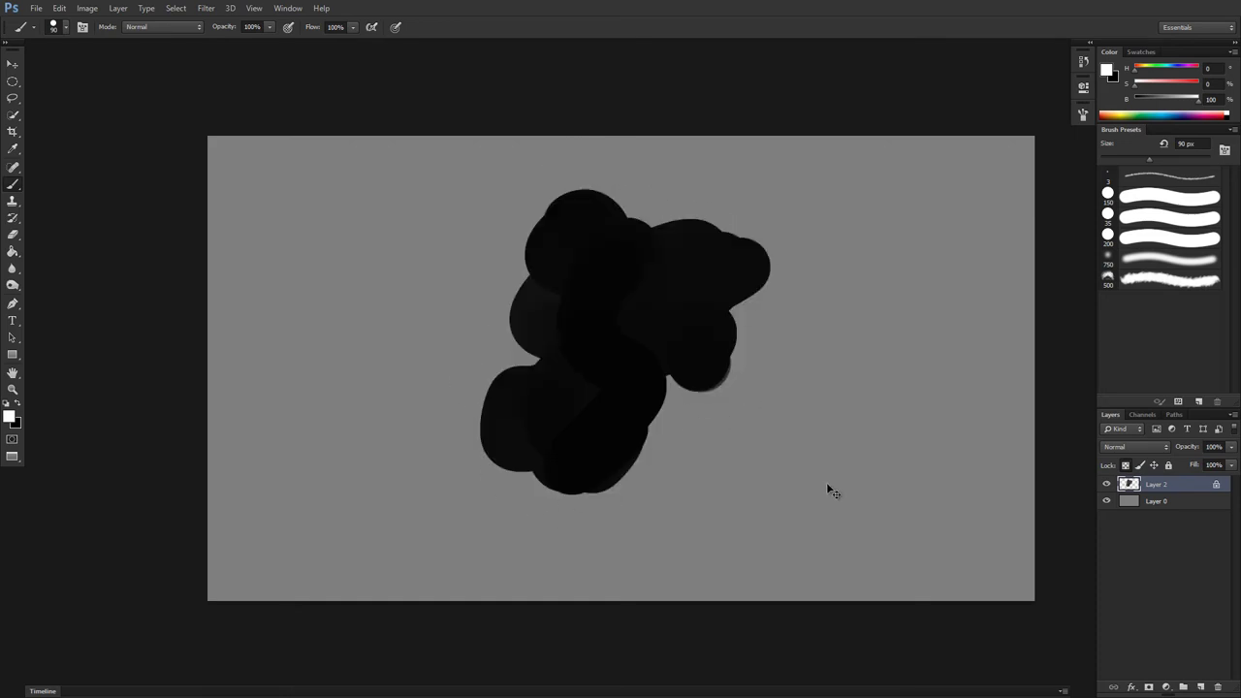
{"action": "key", "text": "ctrl+i"}
Add a new layer above Layer 2 and clip it to Layer 2 with a clipping mask.
{"action": "left_click", "coordinate": [1202, 686]}
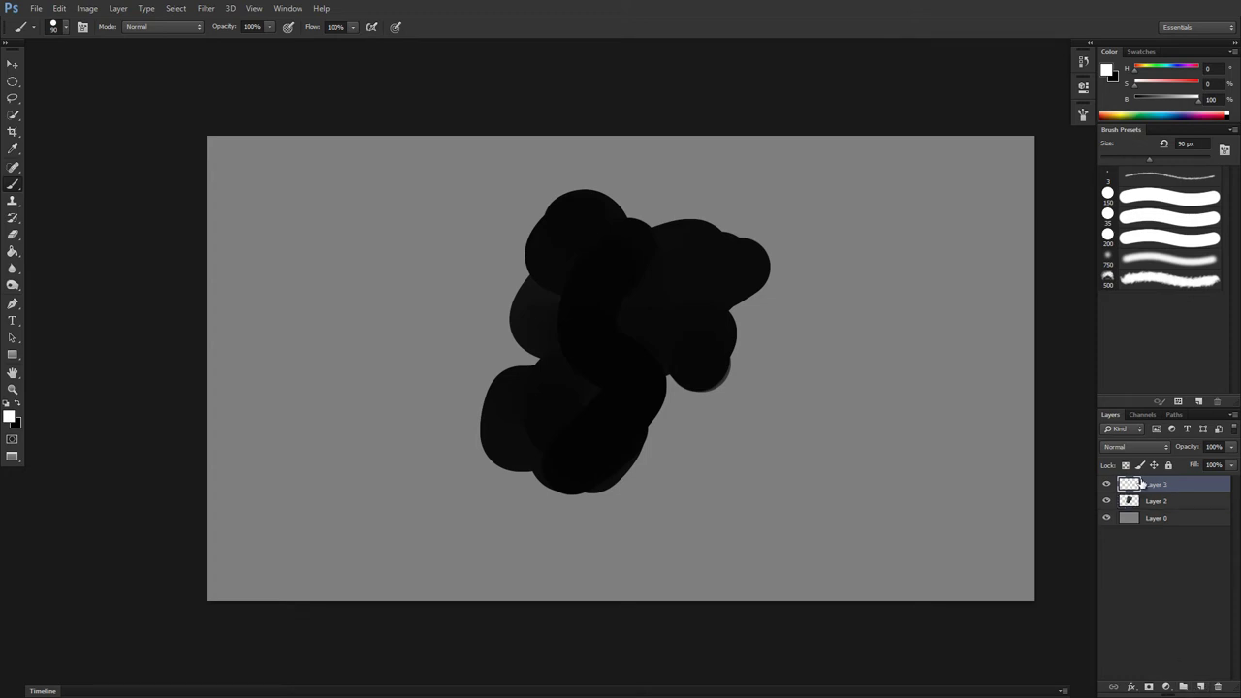
{"action": "right_click", "coordinate": [1148, 482]}
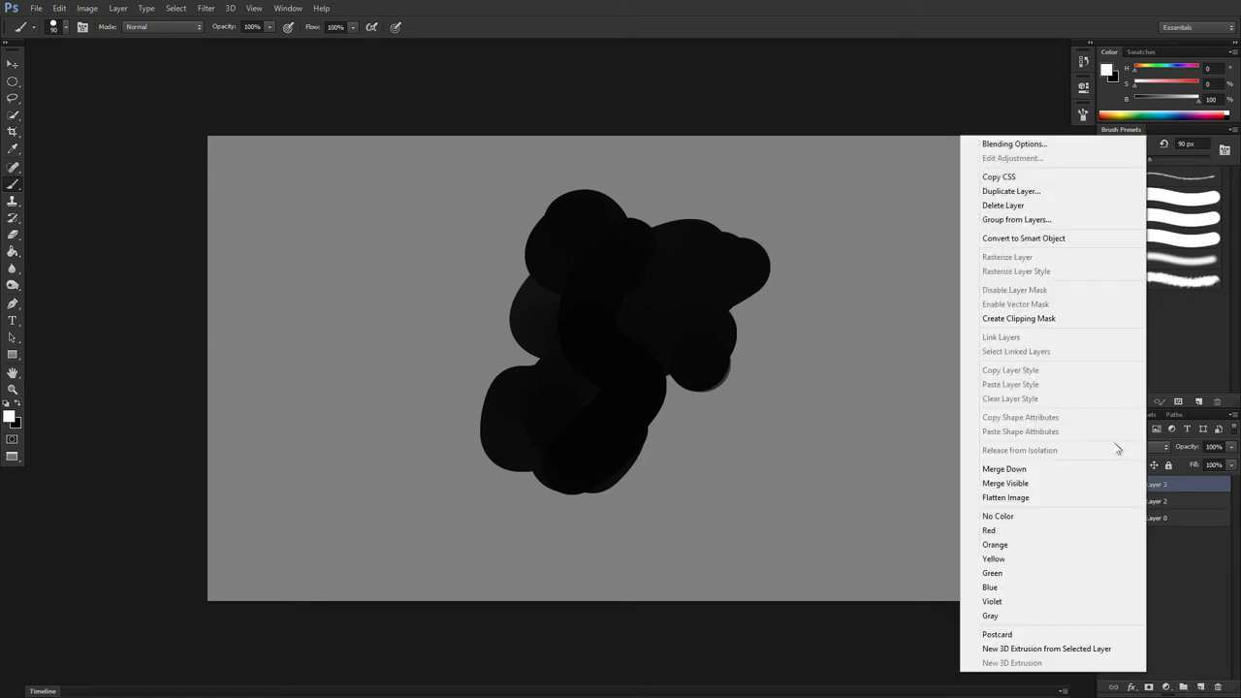
{"action": "left_click", "coordinate": [1042, 321]}
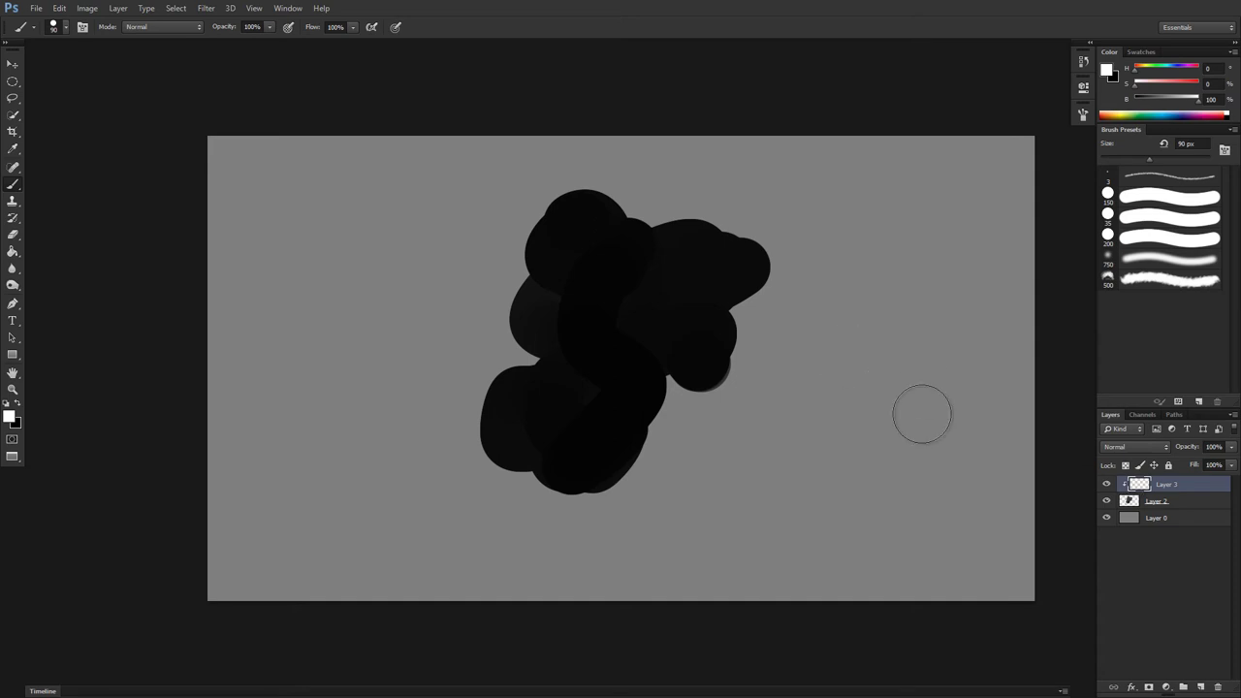
Paint broad white strokes over most of the black blob on the clipped Layer 3.
{"action": "key", "text": "x"}
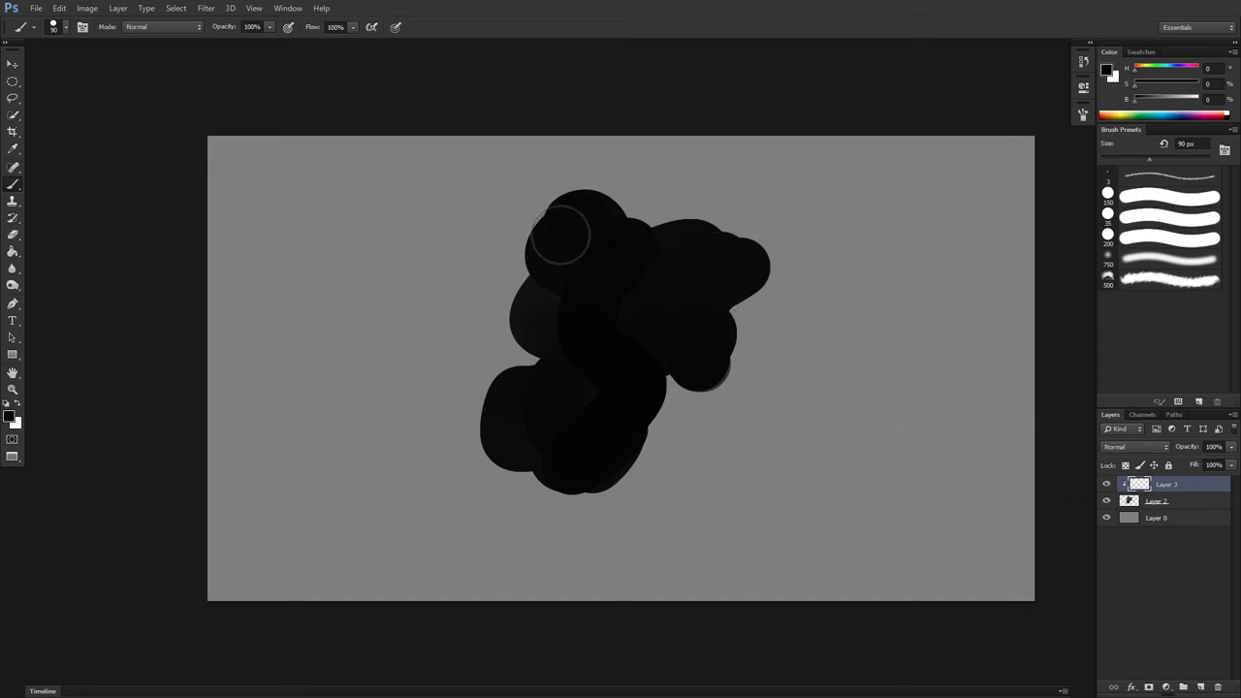
{"action": "key", "text": "x"}
{"action": "mouse_move", "coordinate": [691, 213]}
{"action": "left_mouse_down"}
{"action": "mouse_move", "coordinate": [729, 306]}
{"action": "mouse_move", "coordinate": [703, 241]}
{"action": "mouse_move", "coordinate": [596, 208]}
{"action": "mouse_move", "coordinate": [521, 220]}
{"action": "mouse_move", "coordinate": [573, 297]}
{"action": "mouse_move", "coordinate": [614, 320]}
{"action": "mouse_move", "coordinate": [732, 307]}
{"action": "mouse_move", "coordinate": [750, 344]}
{"action": "mouse_move", "coordinate": [651, 388]}
{"action": "mouse_move", "coordinate": [593, 351]}
{"action": "mouse_move", "coordinate": [554, 260]}
{"action": "mouse_move", "coordinate": [597, 226]}
{"action": "mouse_move", "coordinate": [671, 224]}
{"action": "mouse_move", "coordinate": [617, 235]}
{"action": "mouse_move", "coordinate": [546, 217]}
{"action": "mouse_move", "coordinate": [752, 230]}
{"action": "mouse_move", "coordinate": [702, 295]}
{"action": "mouse_move", "coordinate": [507, 348]}
{"action": "mouse_move", "coordinate": [504, 318]}
{"action": "mouse_move", "coordinate": [579, 307]}
{"action": "mouse_move", "coordinate": [559, 376]}
{"action": "mouse_move", "coordinate": [467, 443]}
{"action": "mouse_move", "coordinate": [546, 307]}
{"action": "mouse_move", "coordinate": [508, 314]}
{"action": "mouse_move", "coordinate": [592, 224]}
{"action": "mouse_move", "coordinate": [583, 308]}
{"action": "mouse_move", "coordinate": [541, 311]}
{"action": "mouse_move", "coordinate": [588, 267]}
{"action": "mouse_move", "coordinate": [590, 244]}
{"action": "mouse_move", "coordinate": [568, 318]}
{"action": "mouse_move", "coordinate": [689, 357]}
{"action": "mouse_move", "coordinate": [726, 349]}
{"action": "mouse_move", "coordinate": [573, 385]}
{"action": "mouse_move", "coordinate": [471, 439]}
{"action": "left_mouse_up"}
{"action": "left_click", "coordinate": [510, 434]}
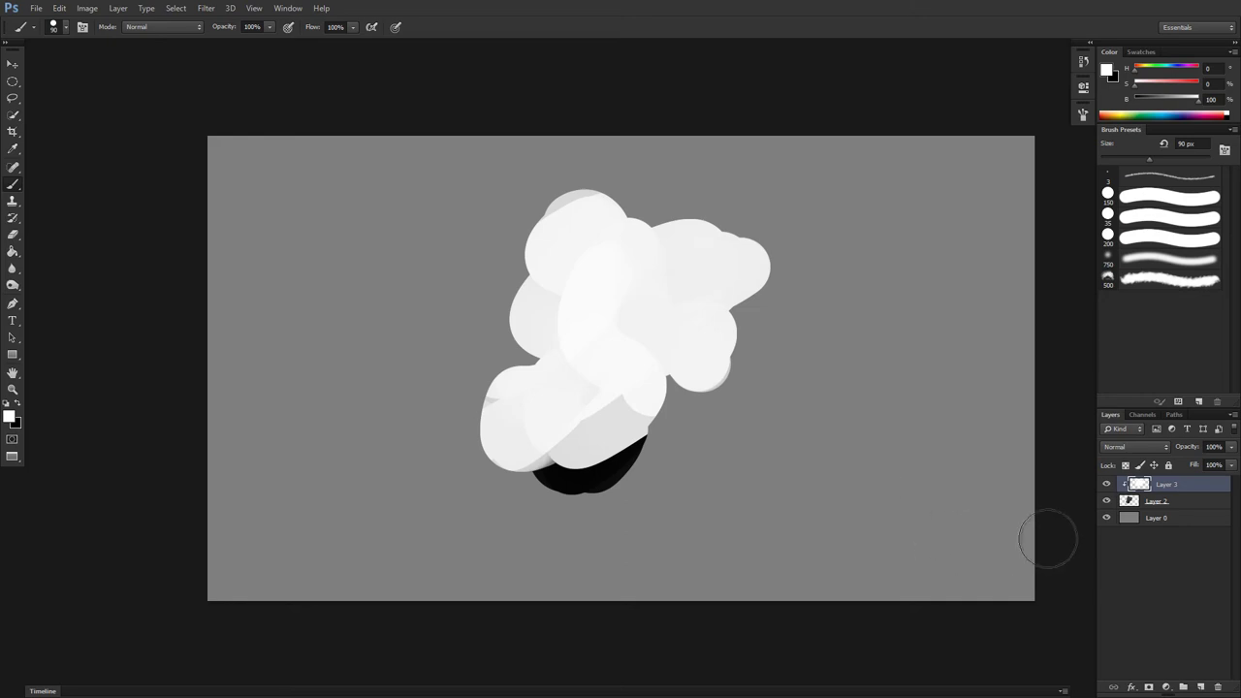
Delete the clipped Layer 3.
{"action": "left_click", "coordinate": [1157, 501]}
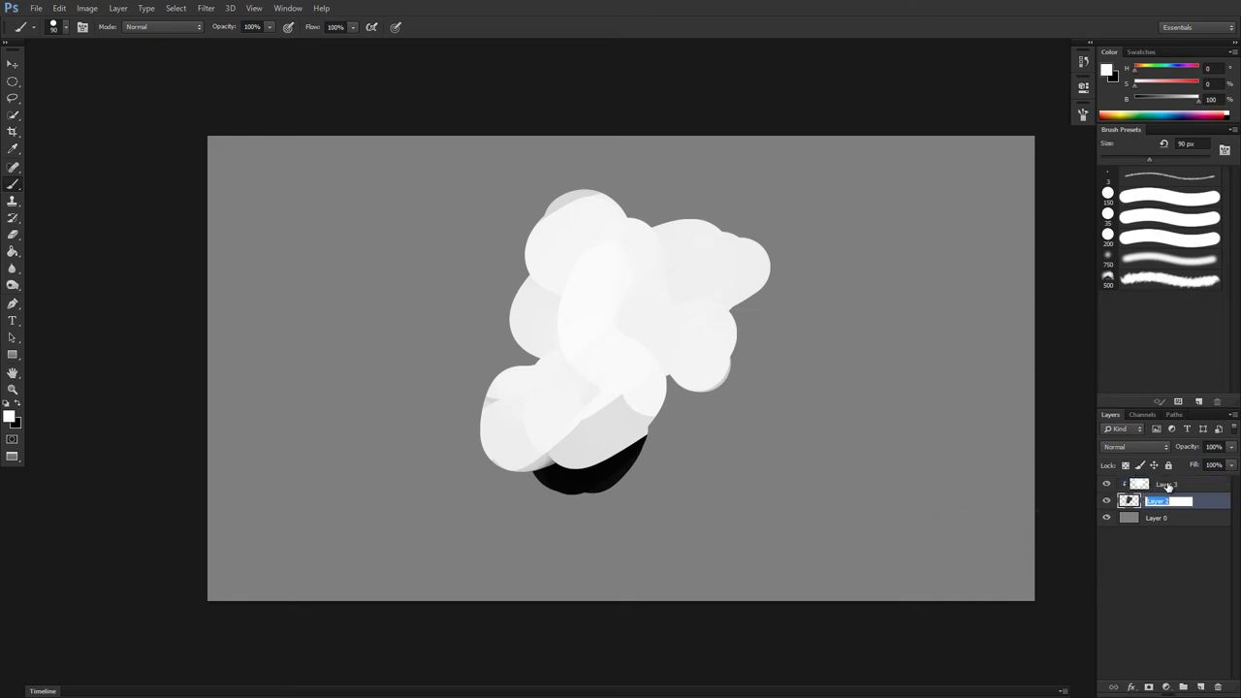
{"action": "left_click", "coordinate": [1166, 489]}
{"action": "left_click", "coordinate": [1220, 687]}
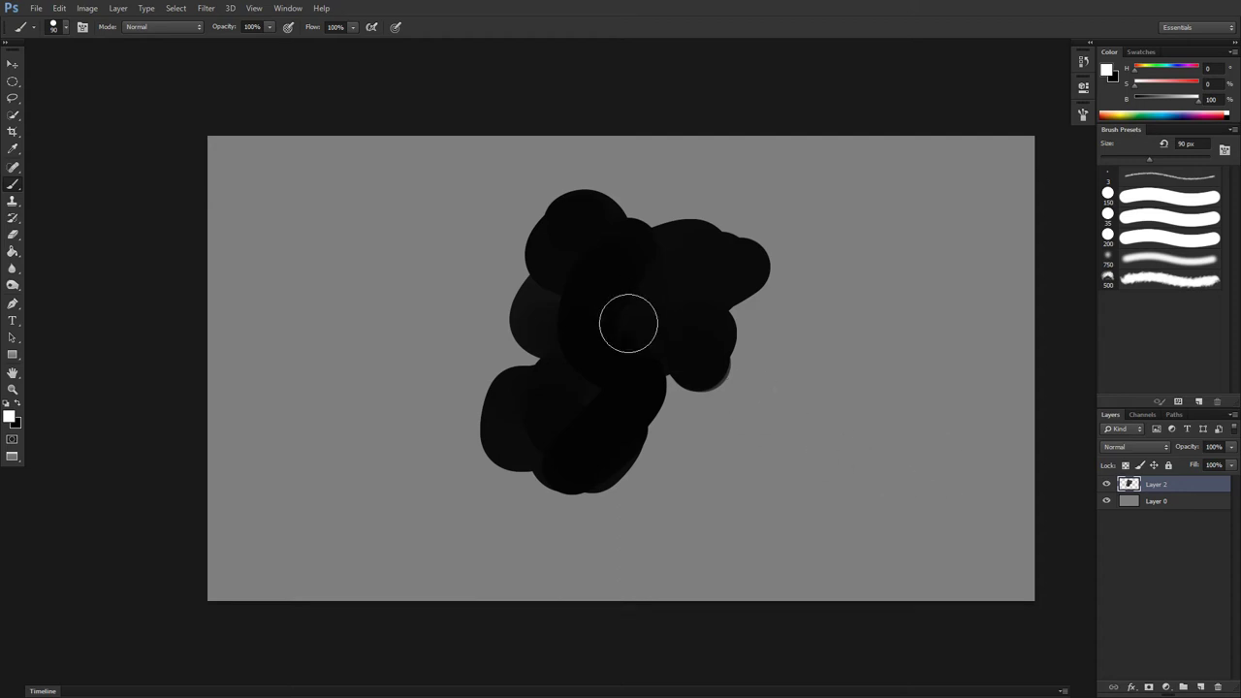
Cut away the blob's right edge on Layer 2 with the 35 px Eraser, and delete Layer 2.
{"action": "key", "text": "r"}
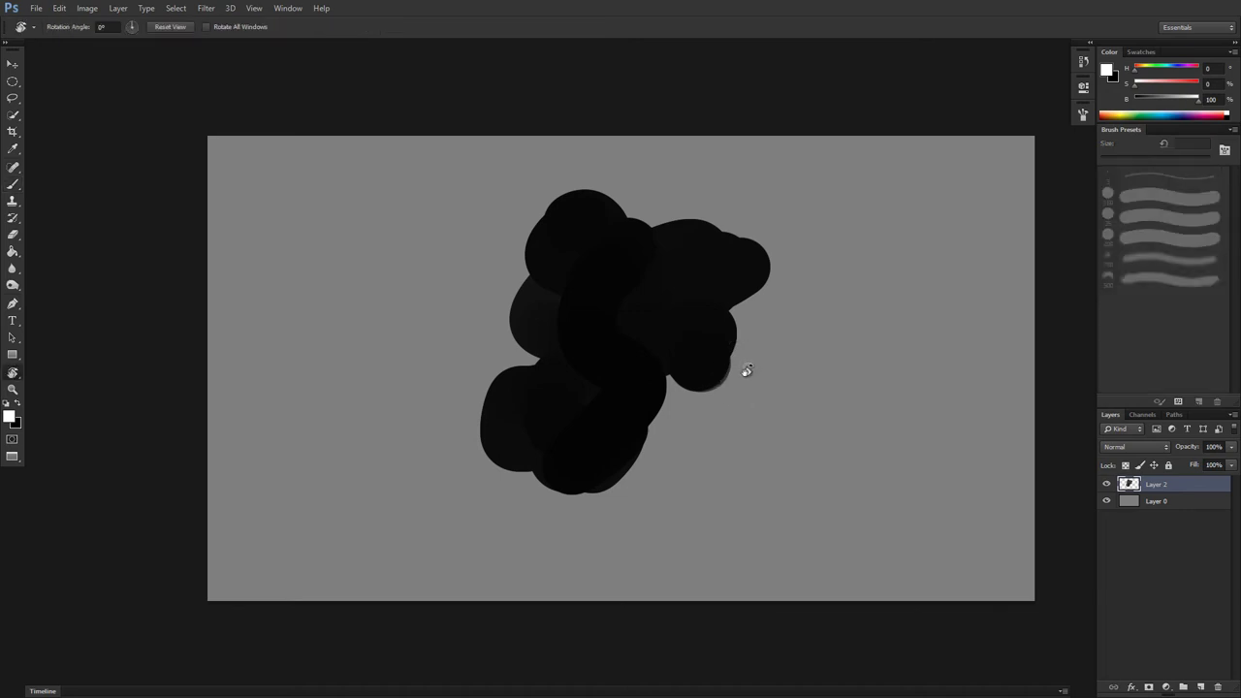
{"action": "key", "text": "e"}
{"action": "mouse_move", "coordinate": [737, 360]}
{"action": "left_mouse_down"}
{"action": "mouse_move", "coordinate": [693, 351]}
{"action": "mouse_move", "coordinate": [720, 332]}
{"action": "mouse_move", "coordinate": [776, 233]}
{"action": "left_mouse_up"}
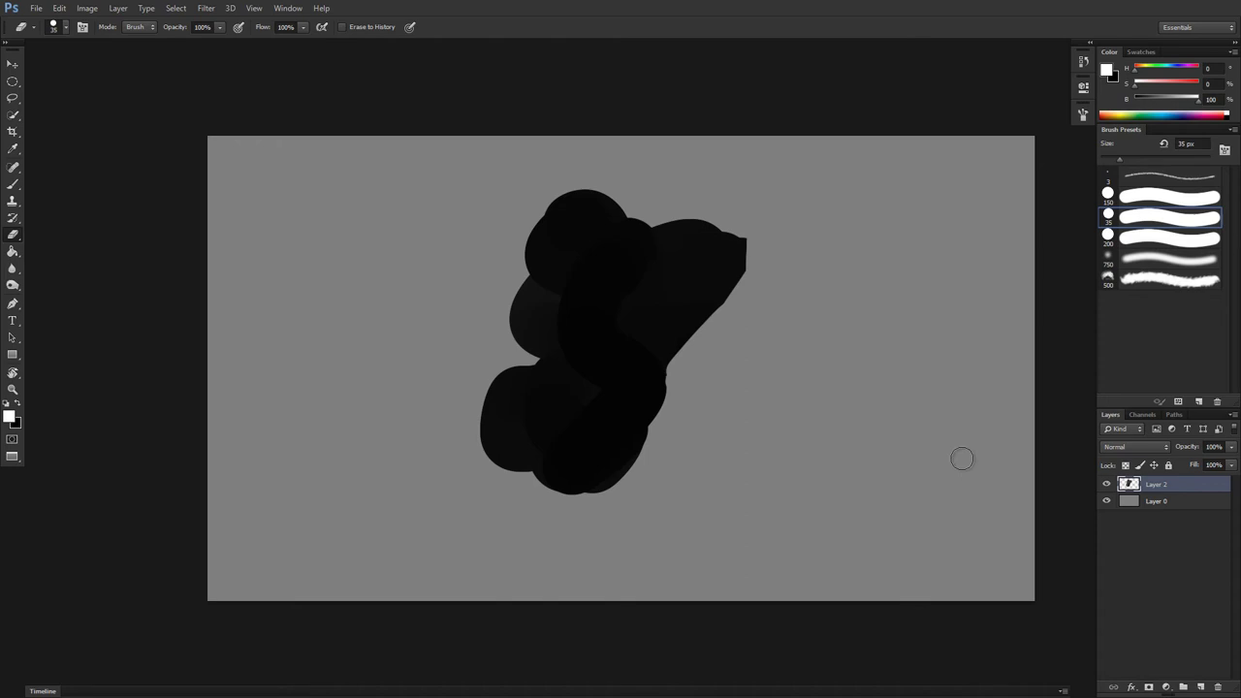
{"action": "key", "text": "Delete"}
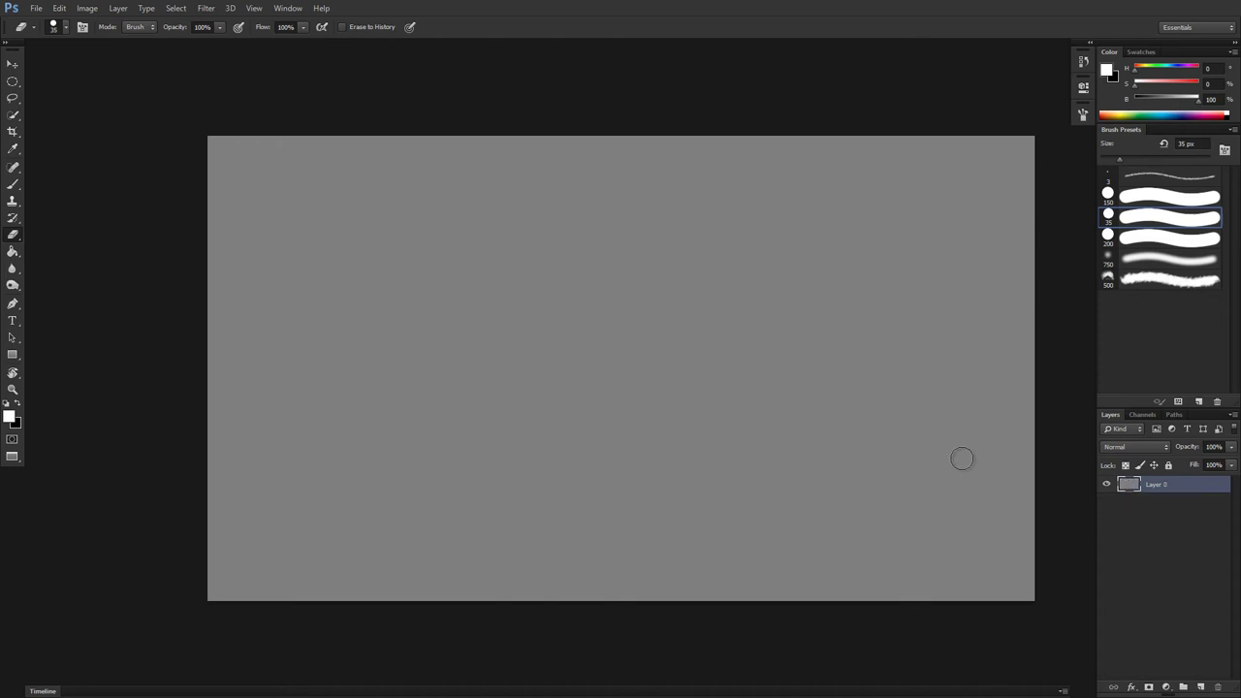
Enlarge the brush to 125 px and paint a filled black disc near the canvas centre on Layer 0.
{"action": "key", "text": "b"}
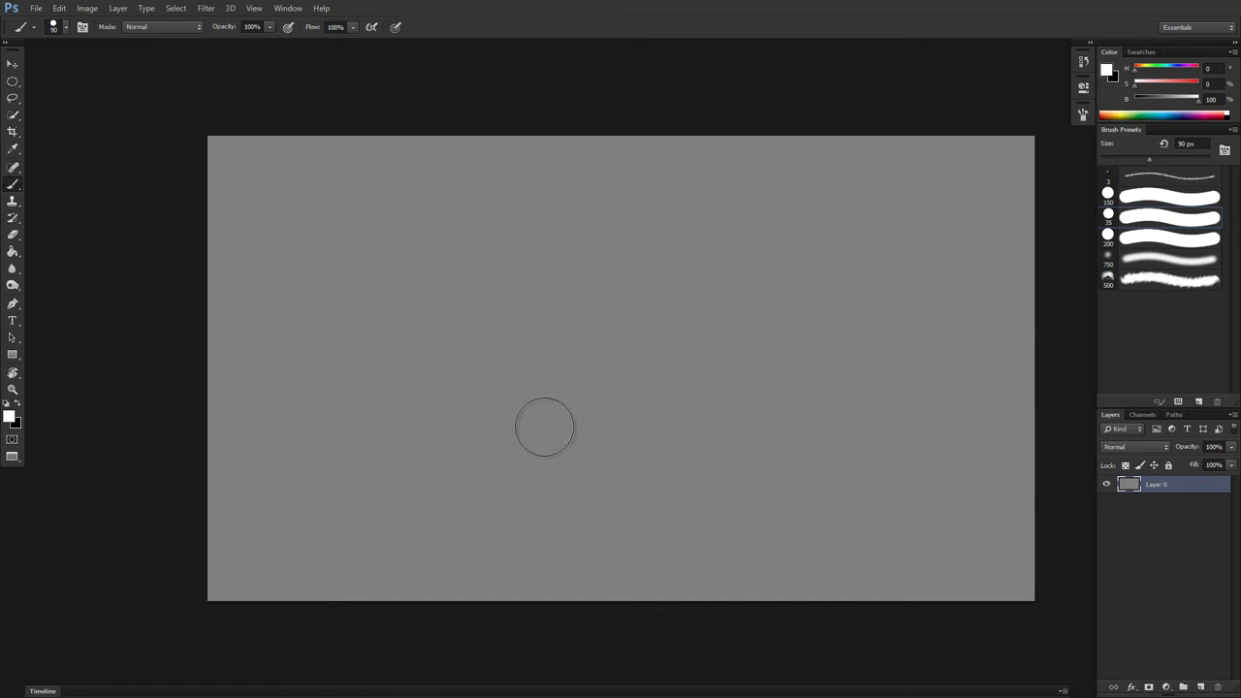
{"action": "key", "text": "bracketright"}
{"action": "key", "text": "bracketright"}
{"action": "key", "text": "x"}
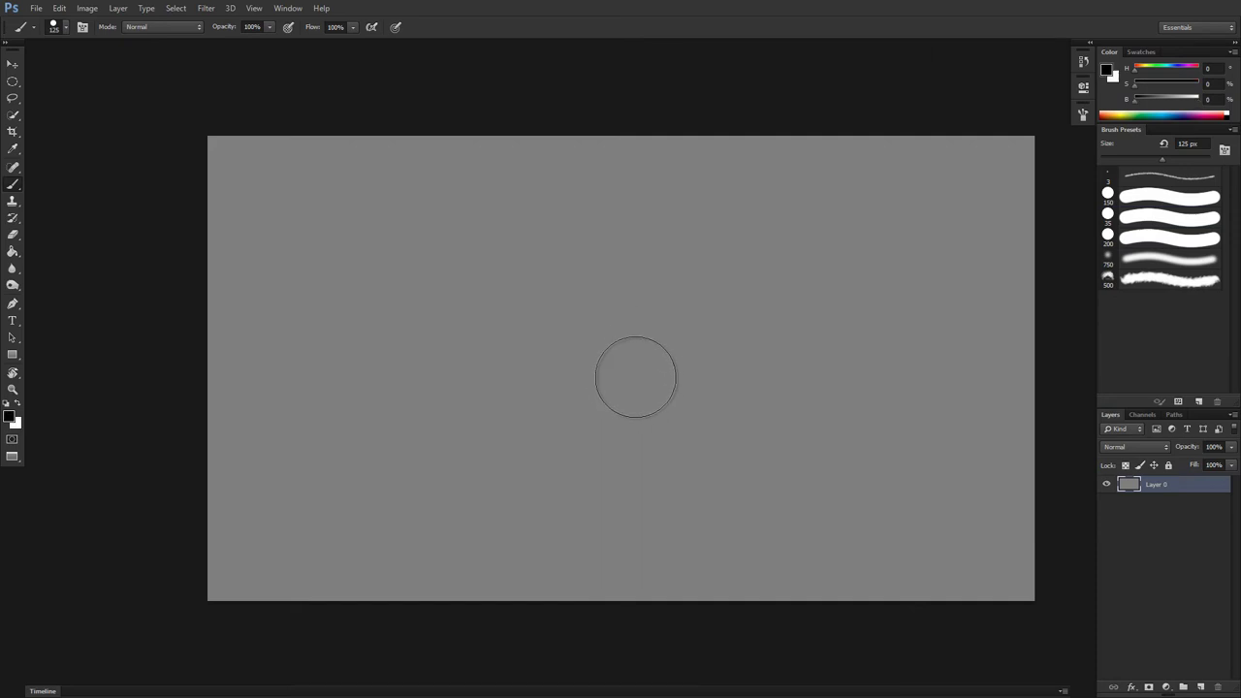
{"action": "mouse_move", "coordinate": [634, 374]}
{"action": "left_mouse_down"}
{"action": "mouse_move", "coordinate": [610, 352]}
{"action": "mouse_move", "coordinate": [601, 377]}
{"action": "mouse_move", "coordinate": [601, 336]}
{"action": "mouse_move", "coordinate": [609, 382]}
{"action": "mouse_move", "coordinate": [595, 382]}
{"action": "mouse_move", "coordinate": [599, 363]}
{"action": "left_mouse_up"}
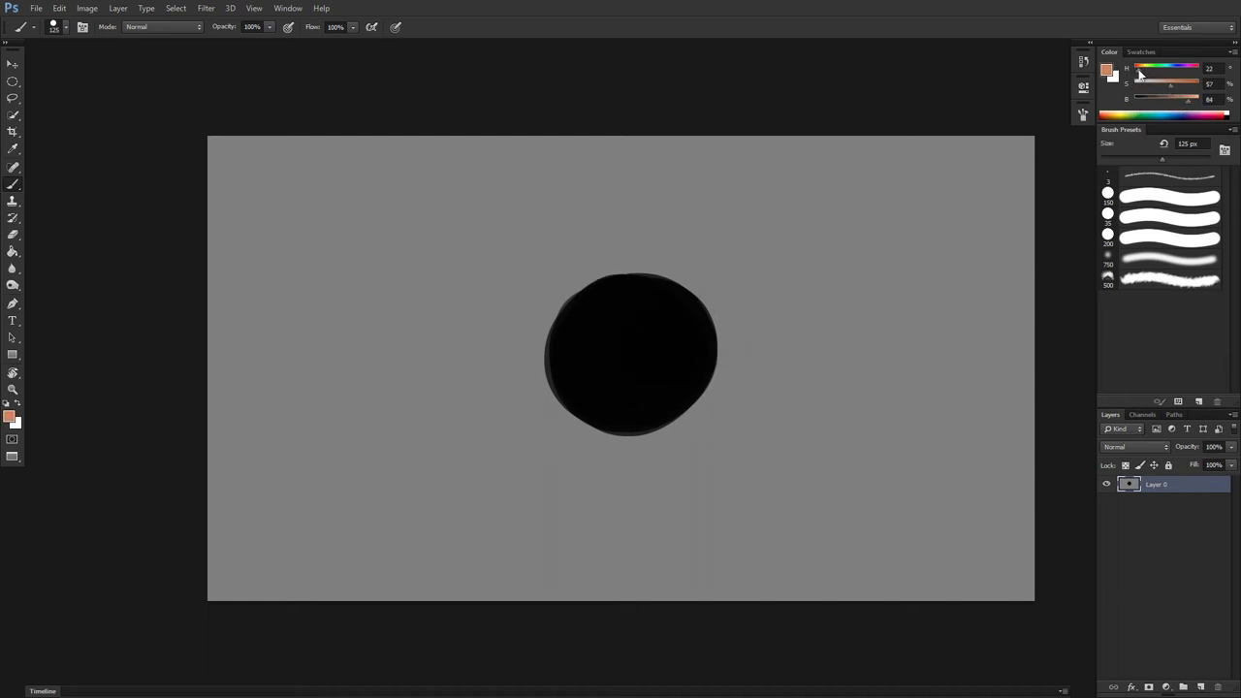
Paint light red over the black disc, leaving a dark rim along its right edge, and undo the last stroke.
{"action": "mouse_move", "coordinate": [604, 346]}
{"action": "left_mouse_down"}
{"action": "mouse_move", "coordinate": [621, 313]}
{"action": "mouse_move", "coordinate": [659, 319]}
{"action": "mouse_move", "coordinate": [656, 373]}
{"action": "mouse_move", "coordinate": [595, 360]}
{"action": "mouse_move", "coordinate": [649, 324]}
{"action": "mouse_move", "coordinate": [623, 388]}
{"action": "mouse_move", "coordinate": [631, 316]}
{"action": "mouse_move", "coordinate": [637, 369]}
{"action": "mouse_move", "coordinate": [711, 379]}
{"action": "mouse_move", "coordinate": [631, 396]}
{"action": "left_mouse_up"}
{"action": "key", "text": "d"}
{"action": "key", "text": "ctrl+z"}
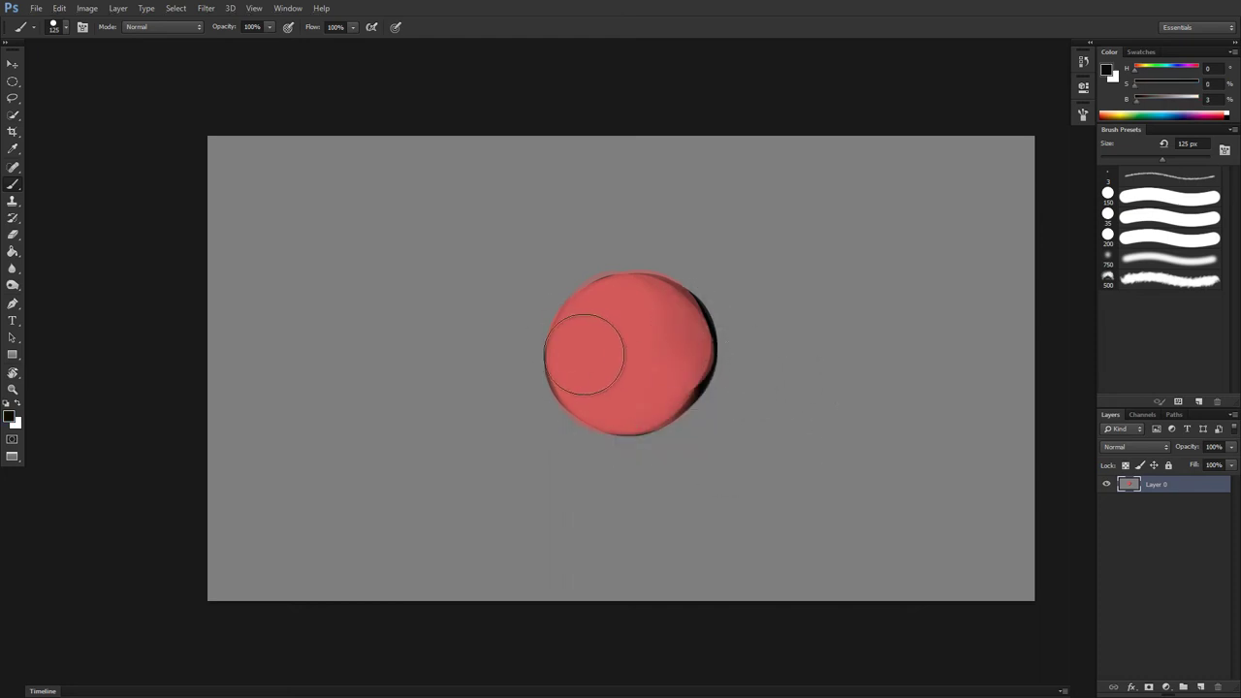
Select an ellipse over the red disc, invert the selection, fill it with the sampled background grey, and deselect.
{"action": "left_click", "coordinate": [13, 81]}
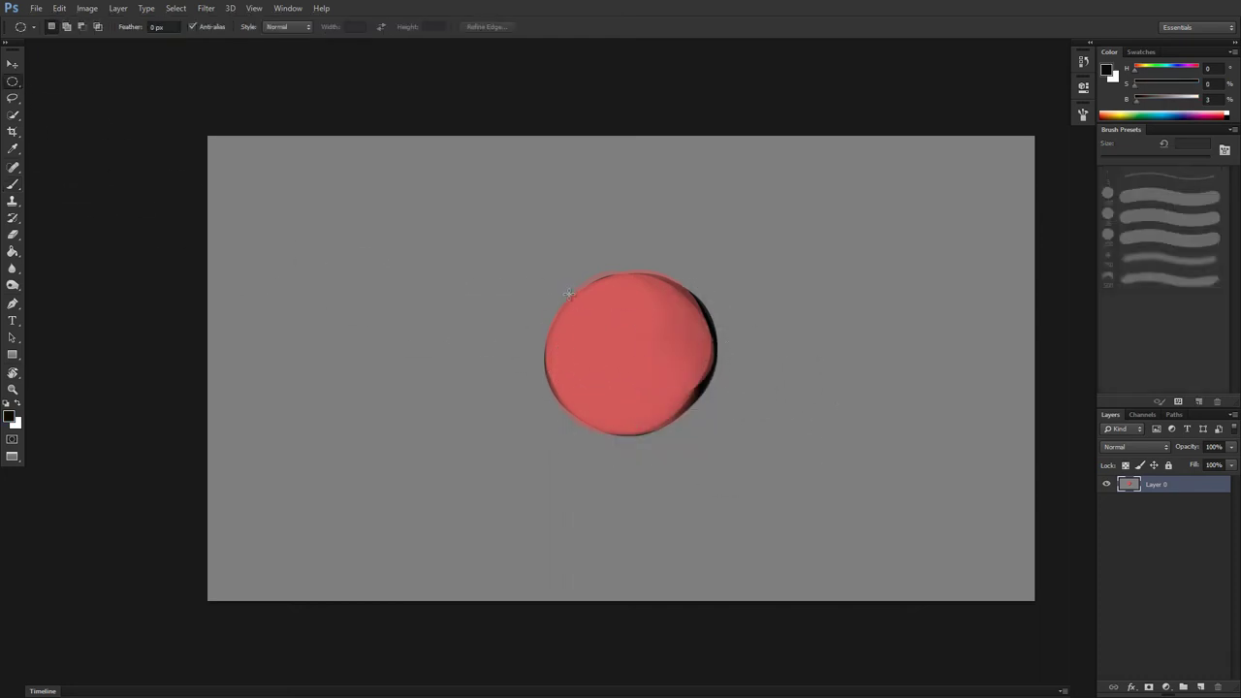
{"action": "left_click_drag", "start_coordinate": [562, 282], "coordinate": [707, 432]}
{"action": "key", "text": "ctrl+shift+i"}
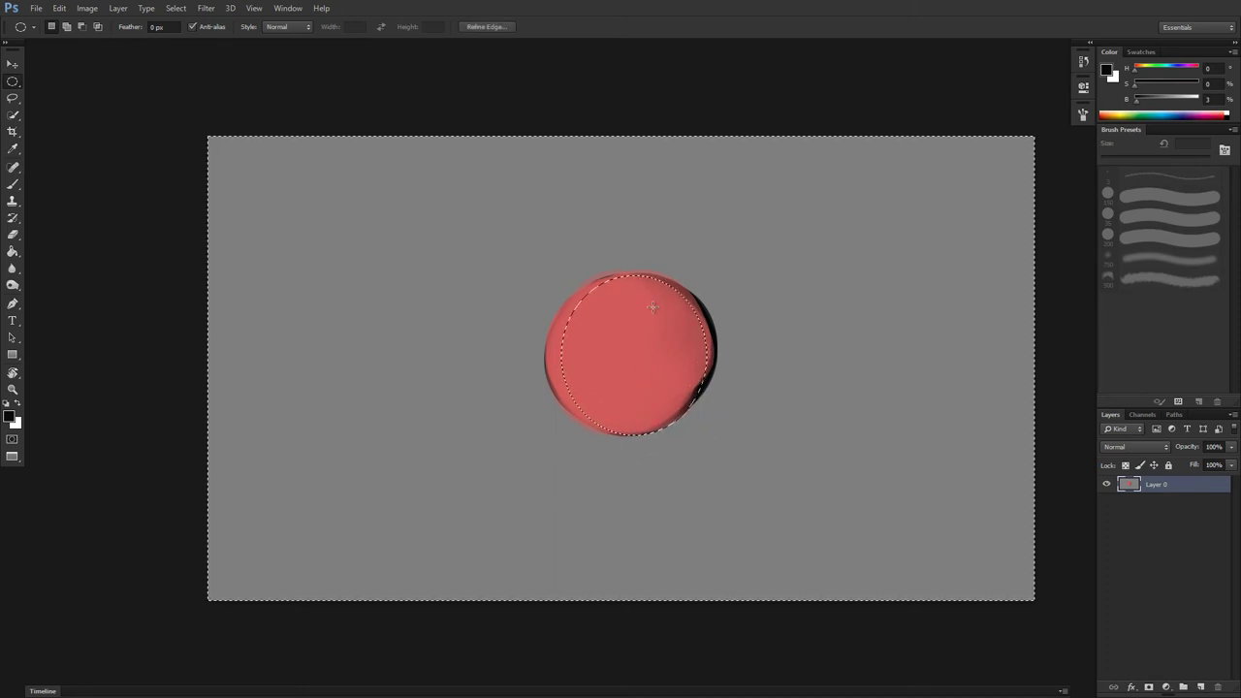
{"action": "key", "text": "b"}
{"action": "left_click", "coordinate": [360, 272], "text": "alt"}
{"action": "key", "text": "alt+BackSpace"}
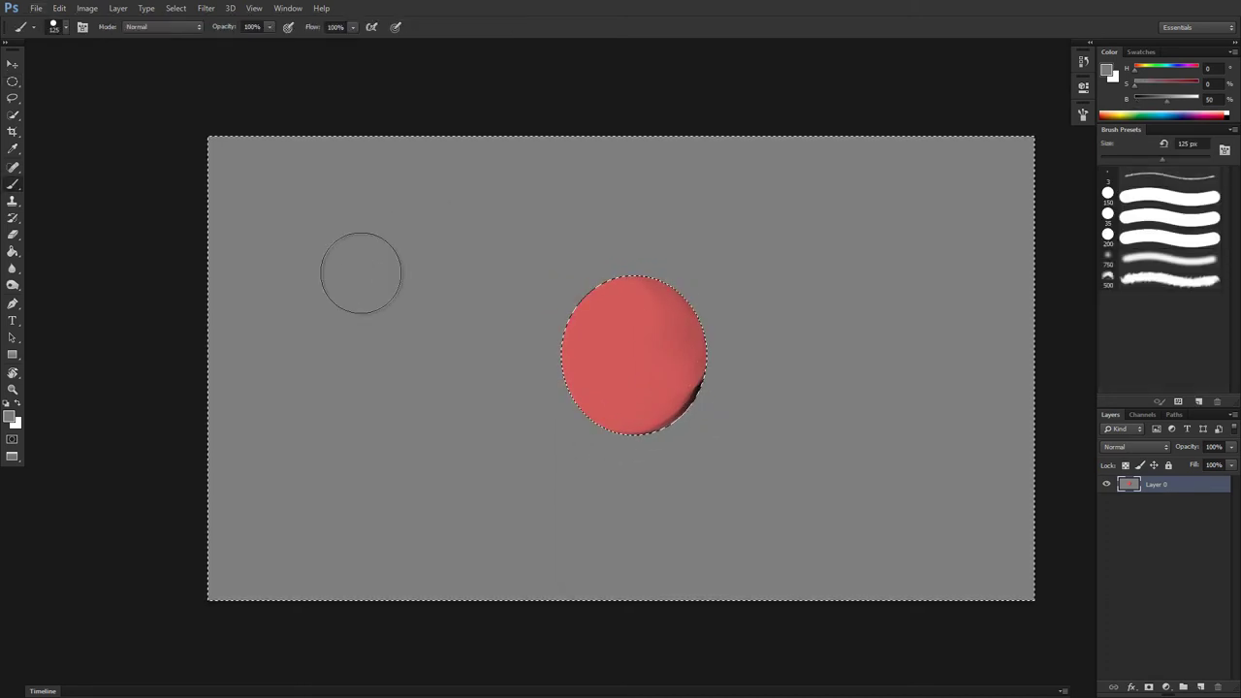
{"action": "key", "text": "ctrl+d"}
Restore the selection, try a grey brush stroke along the disc's lower right side, and undo it.
{"action": "key", "text": "ctrl+shift+d"}
{"action": "mouse_move", "coordinate": [697, 415]}
{"action": "left_mouse_down"}
{"action": "mouse_move", "coordinate": [692, 387]}
{"action": "mouse_move", "coordinate": [609, 410]}
{"action": "left_mouse_up"}
{"action": "key", "text": "ctrl+d"}
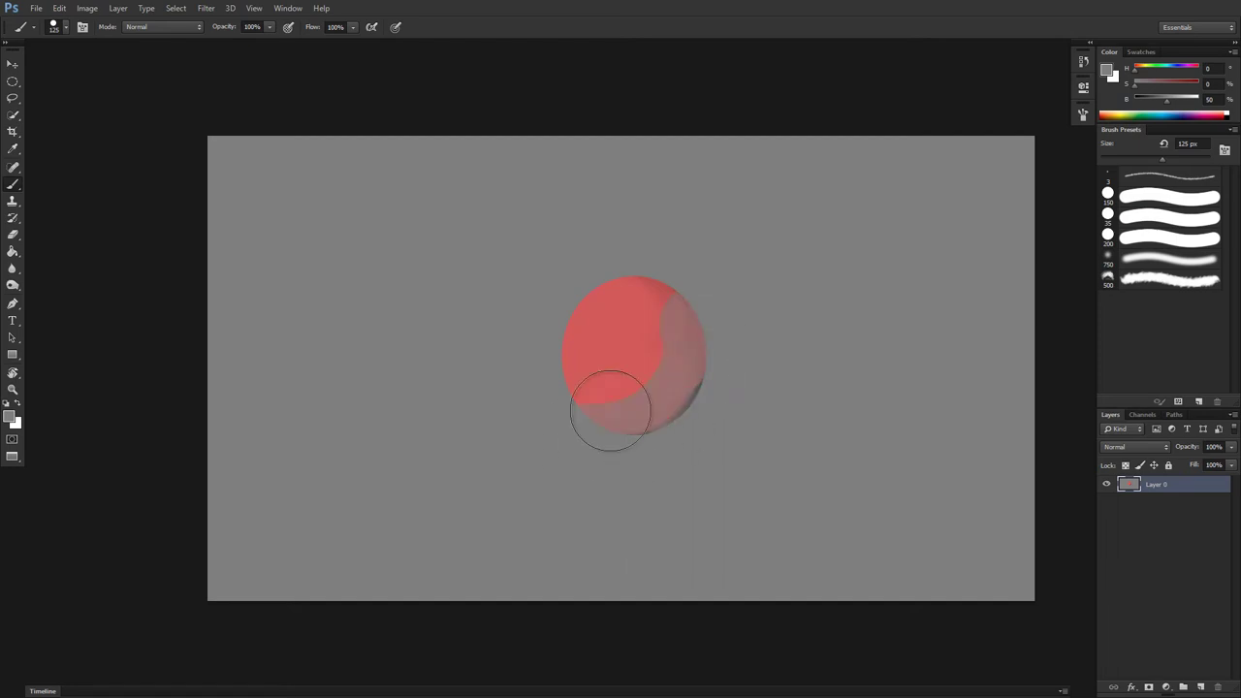
{"action": "key", "text": "ctrl+z"}
Sample the dark red at the disc's right edge, try a shading stroke down that side, and undo it.
{"action": "left_click", "coordinate": [698, 382], "text": "alt"}
{"action": "left_click_drag", "start_coordinate": [692, 308], "coordinate": [627, 426]}
{"action": "key", "text": "ctrl+z"}
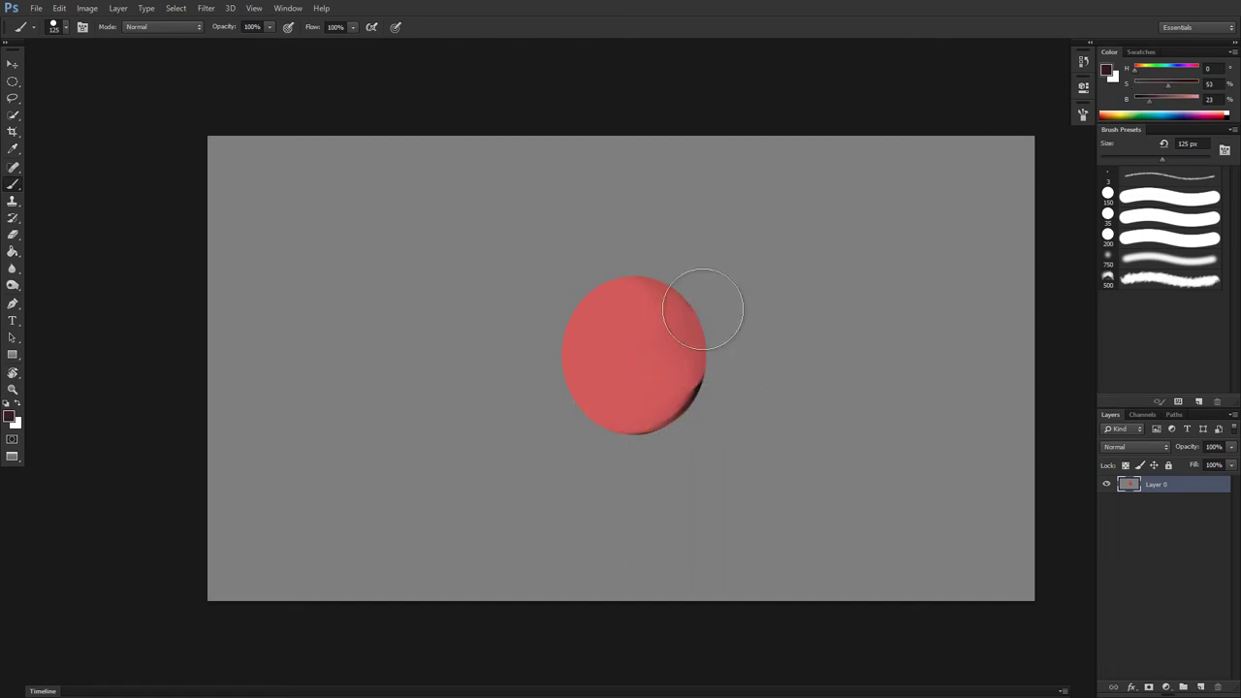
Restore the last selection around the disc and invert it so that only the disc is selected.
{"action": "key", "text": "ctrl+shift+d"}
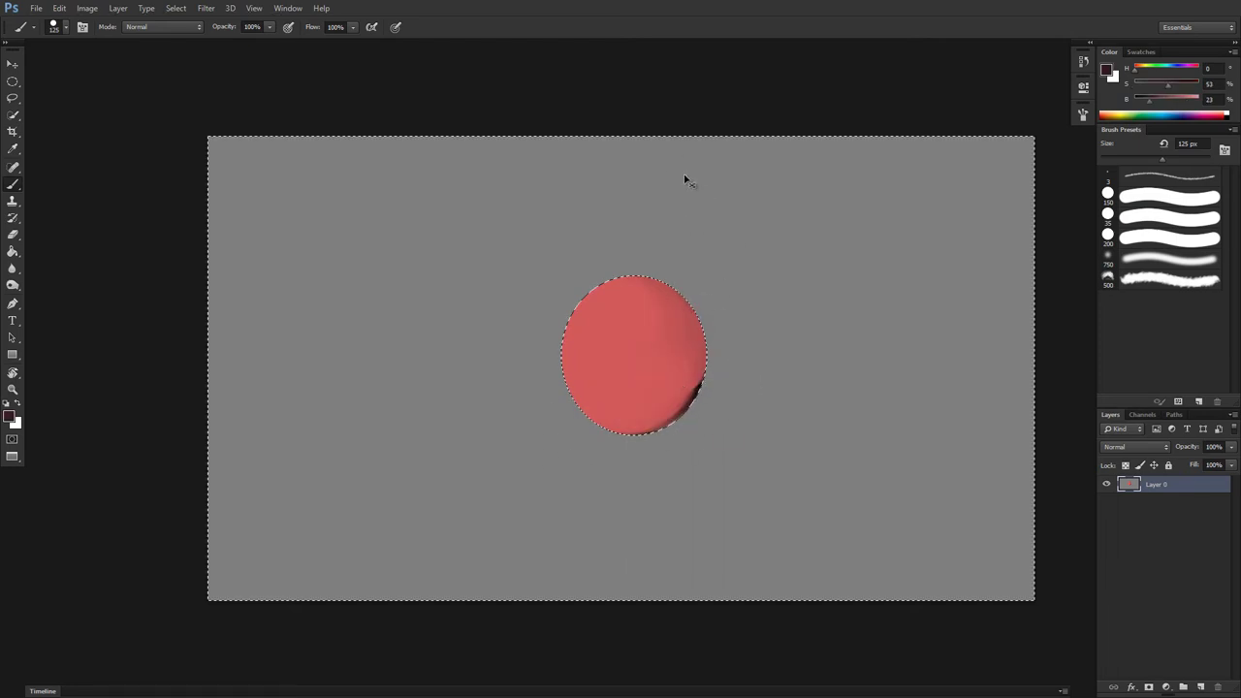
{"action": "key", "text": "ctrl+shift+i"}
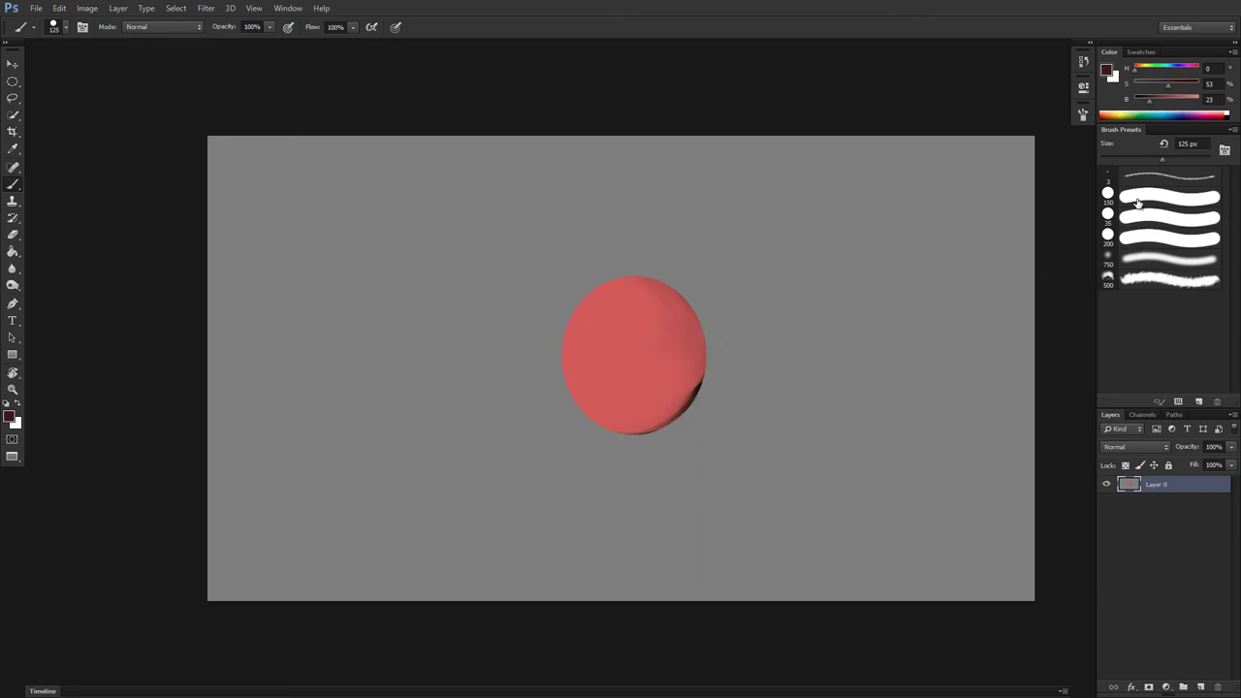
Sample the disc's red and lighten the foreground colour to a pale pink with hue 0, saturation 20% and brightness 94%.
{"action": "left_click", "coordinate": [609, 315], "text": "alt"}
{"action": "left_click_drag", "start_coordinate": [1185, 111], "coordinate": [1138, 118]}
{"action": "left_click", "coordinate": [1112, 76]}
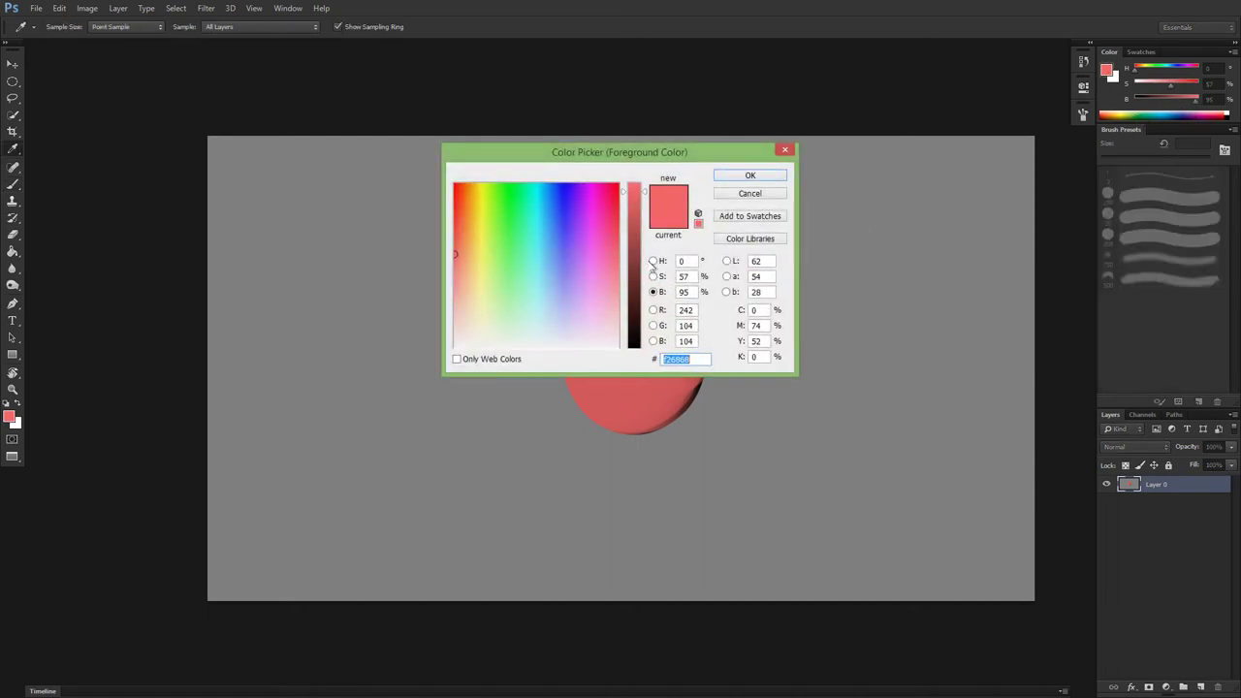
{"action": "left_click", "coordinate": [652, 262]}
{"action": "mouse_move", "coordinate": [543, 204]}
{"action": "left_mouse_down"}
{"action": "mouse_move", "coordinate": [542, 307]}
{"action": "mouse_move", "coordinate": [546, 249]}
{"action": "mouse_move", "coordinate": [558, 302]}
{"action": "mouse_move", "coordinate": [553, 230]}
{"action": "mouse_move", "coordinate": [568, 199]}
{"action": "mouse_move", "coordinate": [595, 300]}
{"action": "mouse_move", "coordinate": [572, 189]}
{"action": "mouse_move", "coordinate": [506, 302]}
{"action": "mouse_move", "coordinate": [584, 258]}
{"action": "mouse_move", "coordinate": [575, 203]}
{"action": "mouse_move", "coordinate": [501, 311]}
{"action": "mouse_move", "coordinate": [557, 193]}
{"action": "mouse_move", "coordinate": [510, 299]}
{"action": "mouse_move", "coordinate": [492, 198]}
{"action": "left_mouse_up"}
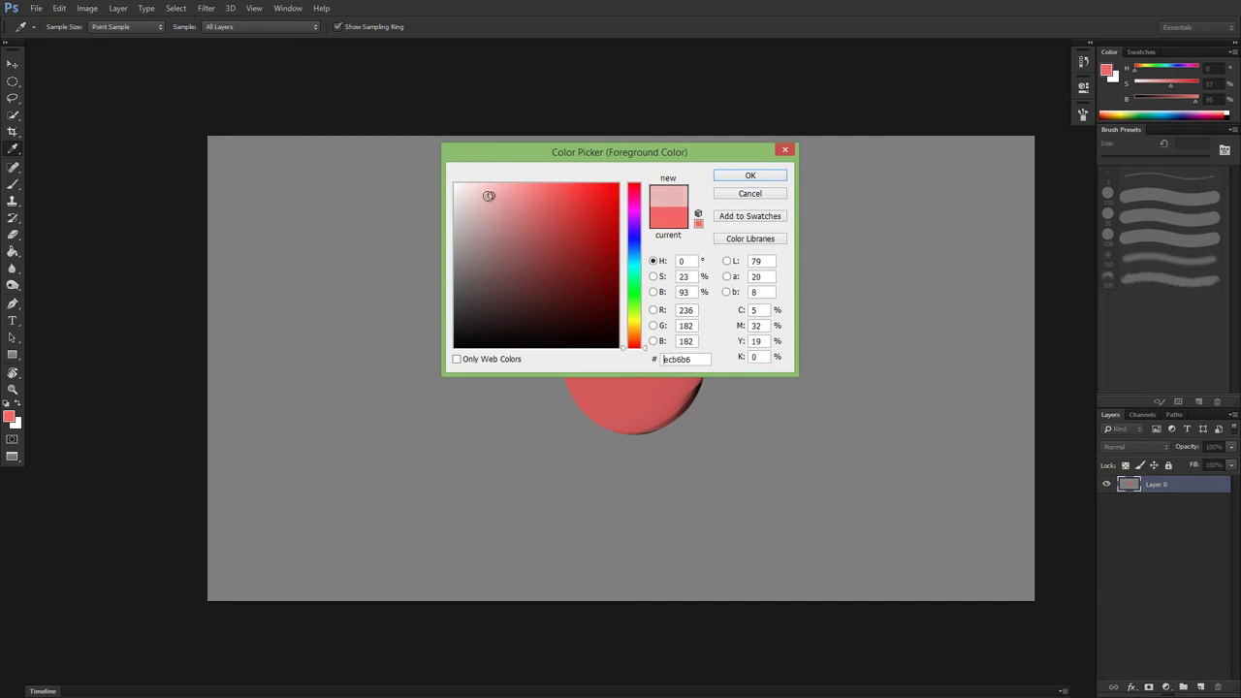
{"action": "left_click", "coordinate": [749, 175]}
Try a pale pink hard-brush stroke across the middle of the disc and undo it.
{"action": "mouse_move", "coordinate": [604, 338]}
{"action": "left_mouse_down"}
{"action": "mouse_move", "coordinate": [611, 308]}
{"action": "mouse_move", "coordinate": [591, 311]}
{"action": "mouse_move", "coordinate": [628, 347]}
{"action": "mouse_move", "coordinate": [597, 342]}
{"action": "mouse_move", "coordinate": [607, 303]}
{"action": "mouse_move", "coordinate": [629, 309]}
{"action": "mouse_move", "coordinate": [606, 358]}
{"action": "mouse_move", "coordinate": [638, 373]}
{"action": "left_mouse_up"}
{"action": "key", "text": "ctrl+alt+z"}
{"action": "key", "text": "ctrl+alt+z"}
{"action": "key", "text": "ctrl+alt+z"}
{"action": "key", "text": "ctrl+alt+z"}
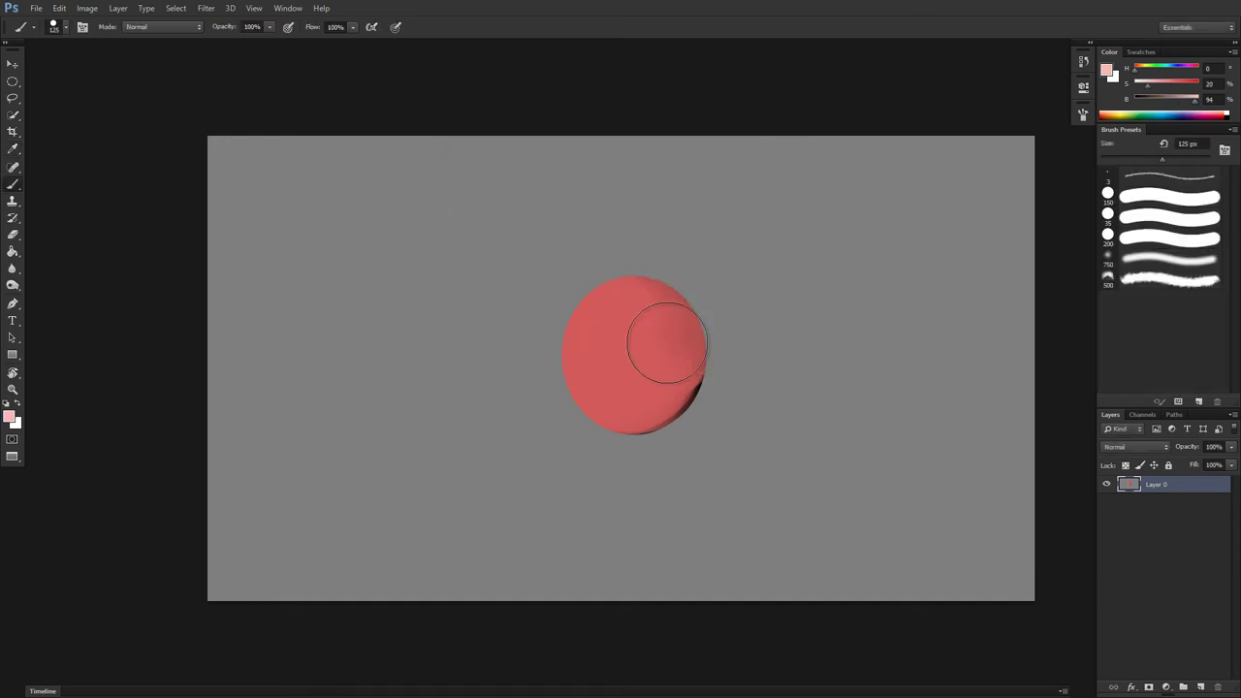
Paint a pale pink highlight over the ball's upper left with the soft round brush reduced to 250 px.
{"action": "left_click", "coordinate": [1145, 258]}
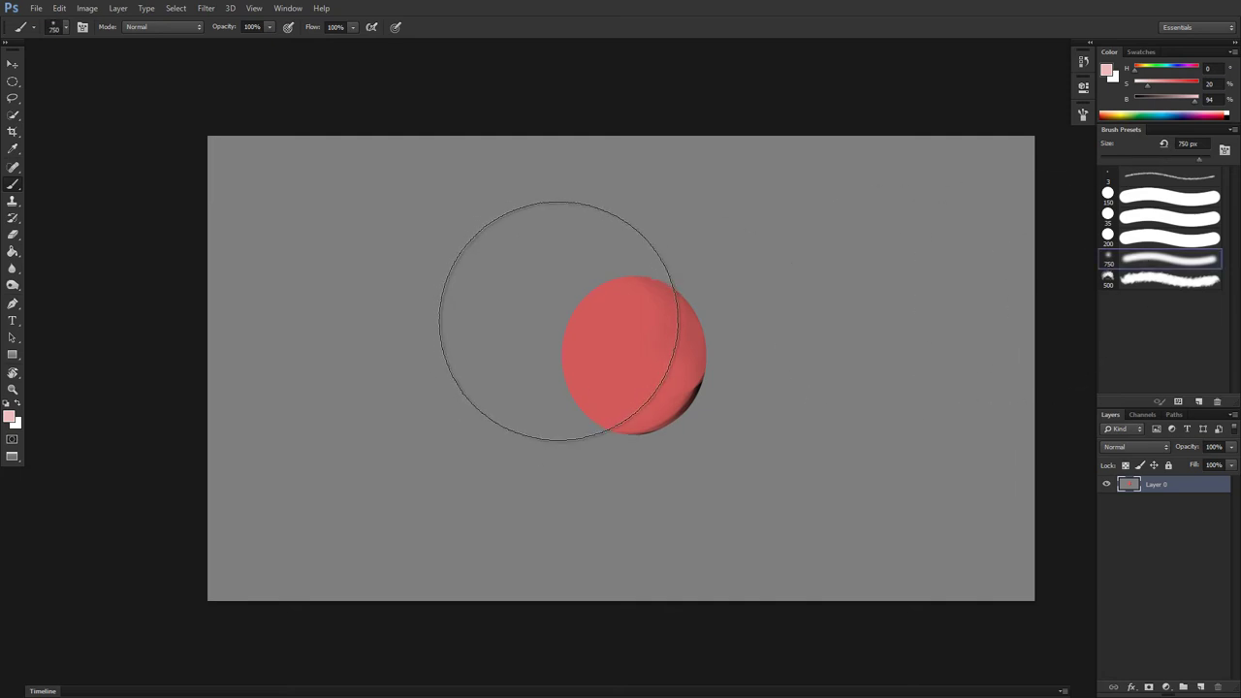
{"action": "key", "text": "bracketleft"}
{"action": "key", "text": "bracketleft"}
{"action": "key", "text": "bracketleft"}
{"action": "key", "text": "bracketleft"}
{"action": "key", "text": "bracketleft"}
{"action": "key", "text": "bracketleft"}
{"action": "mouse_move", "coordinate": [587, 294]}
{"action": "left_mouse_down"}
{"action": "mouse_move", "coordinate": [630, 282]}
{"action": "mouse_move", "coordinate": [609, 333]}
{"action": "mouse_move", "coordinate": [578, 318]}
{"action": "mouse_move", "coordinate": [639, 291]}
{"action": "left_mouse_up"}
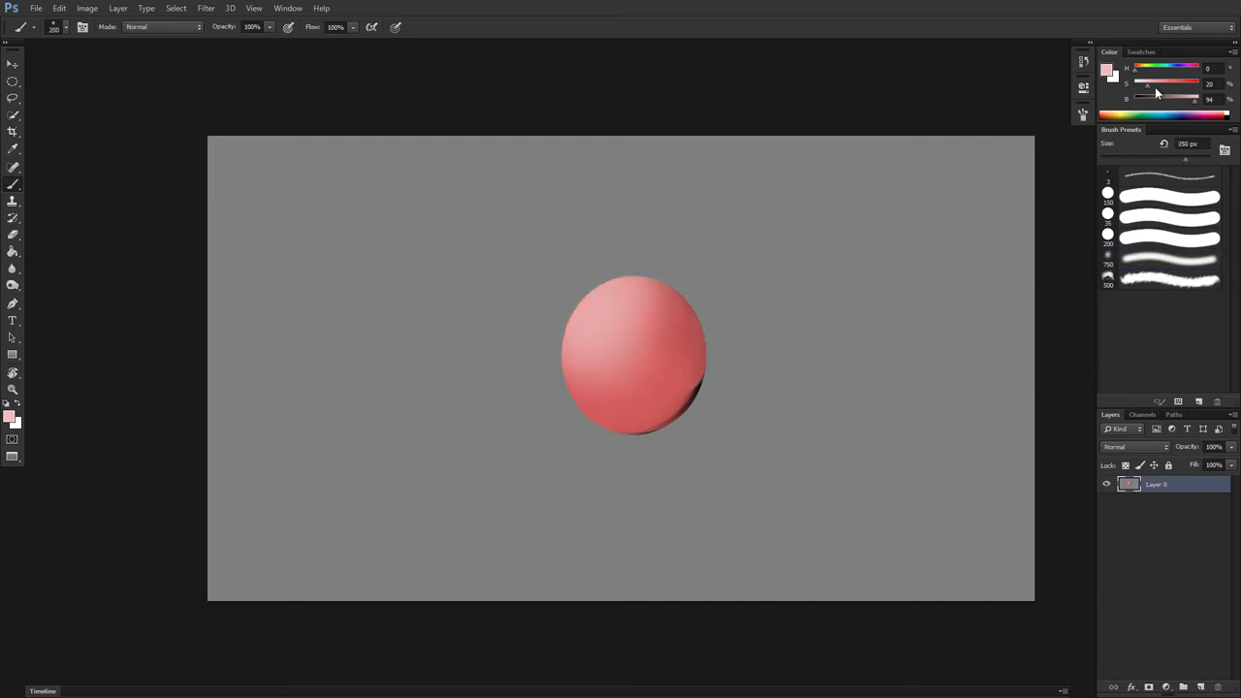
Shade the ball's right and lower sides with a very dark red of saturation 95% and brightness 22%.
{"action": "mouse_move", "coordinate": [1185, 104]}
{"action": "left_mouse_down"}
{"action": "mouse_move", "coordinate": [1147, 89]}
{"action": "mouse_move", "coordinate": [1150, 101]}
{"action": "left_mouse_up"}
{"action": "mouse_move", "coordinate": [682, 332]}
{"action": "left_mouse_down"}
{"action": "mouse_move", "coordinate": [709, 333]}
{"action": "mouse_move", "coordinate": [620, 417]}
{"action": "left_mouse_up"}
{"action": "mouse_move", "coordinate": [538, 408]}
{"action": "left_mouse_down"}
{"action": "mouse_move", "coordinate": [707, 326]}
{"action": "mouse_move", "coordinate": [695, 382]}
{"action": "mouse_move", "coordinate": [612, 398]}
{"action": "left_mouse_up"}
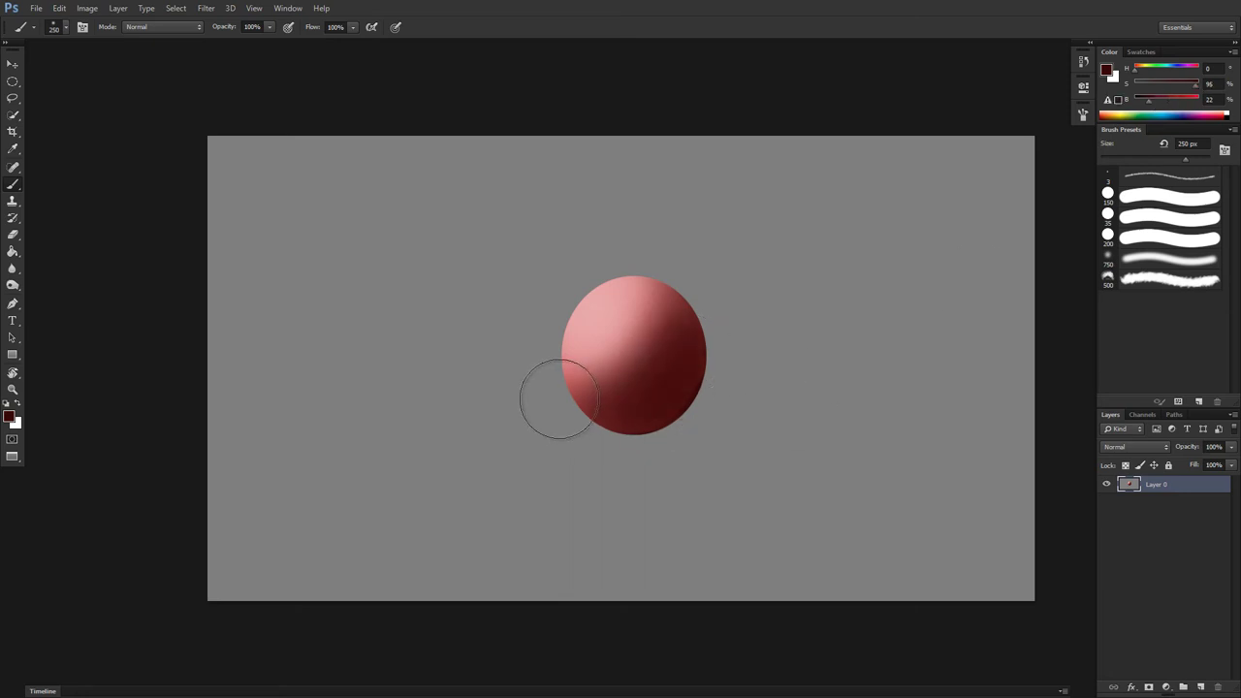
{"action": "mouse_move", "coordinate": [559, 396]}
{"action": "left_mouse_down"}
{"action": "mouse_move", "coordinate": [678, 343]}
{"action": "mouse_move", "coordinate": [670, 335]}
{"action": "left_mouse_up"}
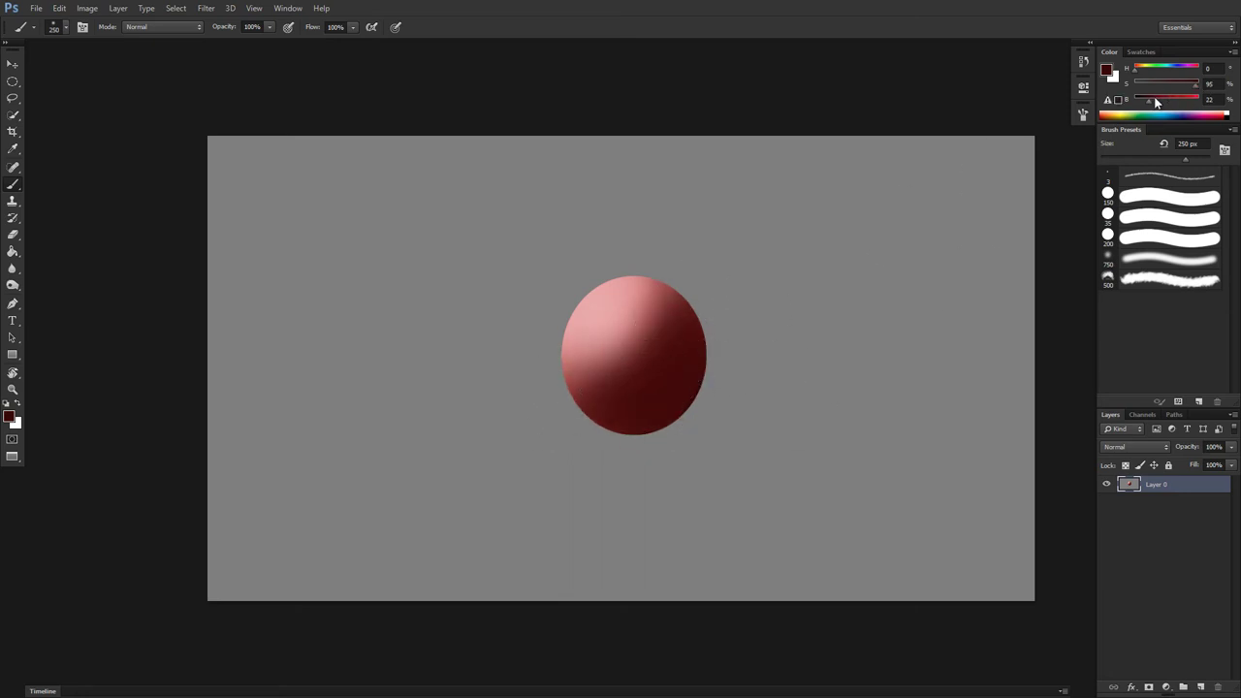
Paint reflected light along the ball's lower right edge in medium red, saturation and brightness 63%, with a 125 px soft brush.
{"action": "left_click_drag", "start_coordinate": [1154, 101], "coordinate": [1174, 101]}
{"action": "key", "text": "bracketleft"}
{"action": "key", "text": "bracketleft"}
{"action": "key", "text": "bracketleft"}
{"action": "key", "text": "bracketleft"}
{"action": "left_click_drag", "start_coordinate": [695, 349], "coordinate": [601, 439]}
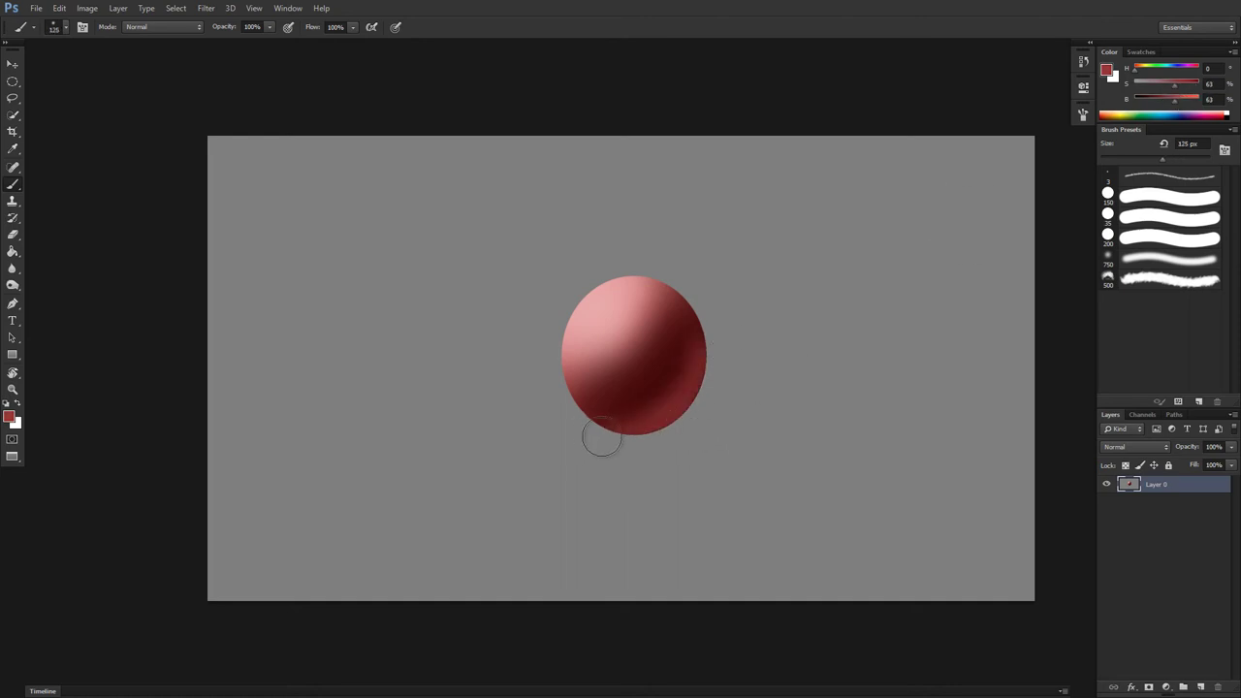
Undo the last stroke, then repaint the shadow in sampled dark red and the highlight in sampled pink.
{"action": "left_click", "coordinate": [638, 359], "text": "alt"}
{"action": "key", "text": "ctrl+z"}
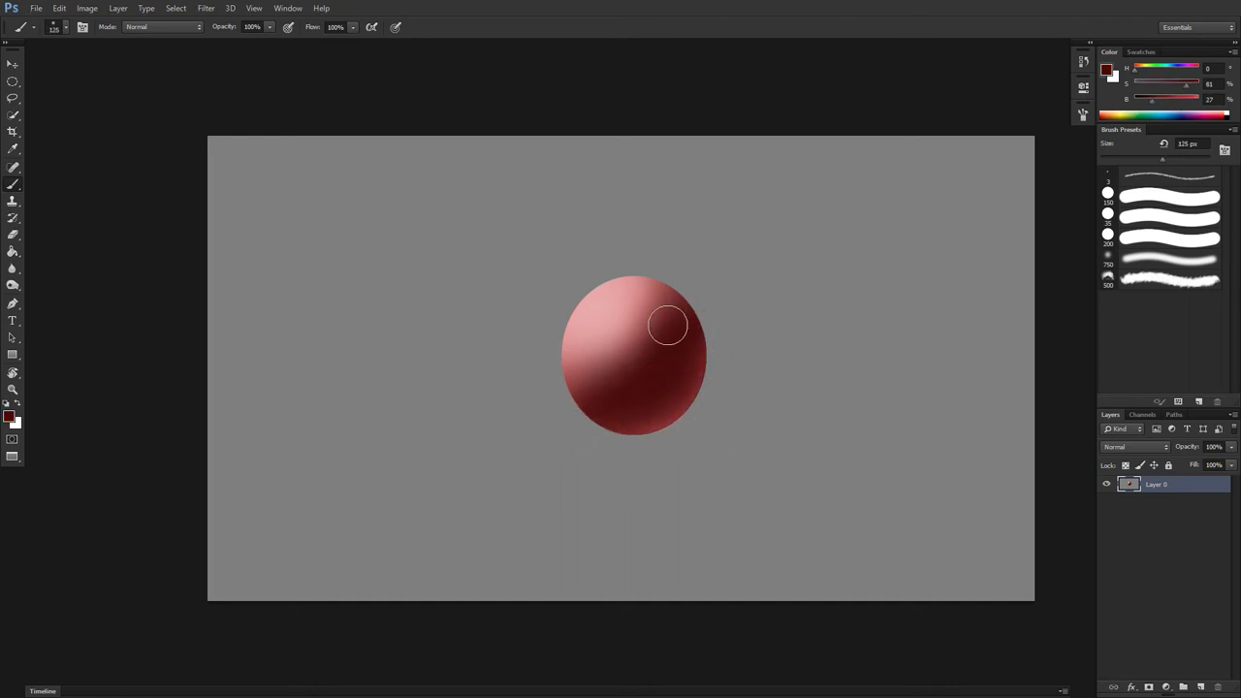
{"action": "mouse_move", "coordinate": [646, 346]}
{"action": "left_mouse_down"}
{"action": "mouse_move", "coordinate": [532, 383]}
{"action": "mouse_move", "coordinate": [659, 333]}
{"action": "mouse_move", "coordinate": [672, 294]}
{"action": "mouse_move", "coordinate": [563, 333]}
{"action": "mouse_move", "coordinate": [644, 281]}
{"action": "mouse_move", "coordinate": [613, 294]}
{"action": "mouse_move", "coordinate": [617, 385]}
{"action": "mouse_move", "coordinate": [559, 350]}
{"action": "mouse_move", "coordinate": [612, 424]}
{"action": "left_mouse_up"}
{"action": "left_click", "coordinate": [621, 311], "text": "alt"}
{"action": "mouse_move", "coordinate": [581, 364]}
{"action": "left_mouse_down"}
{"action": "mouse_move", "coordinate": [630, 292]}
{"action": "mouse_move", "coordinate": [591, 350]}
{"action": "mouse_move", "coordinate": [644, 311]}
{"action": "mouse_move", "coordinate": [581, 315]}
{"action": "left_mouse_up"}
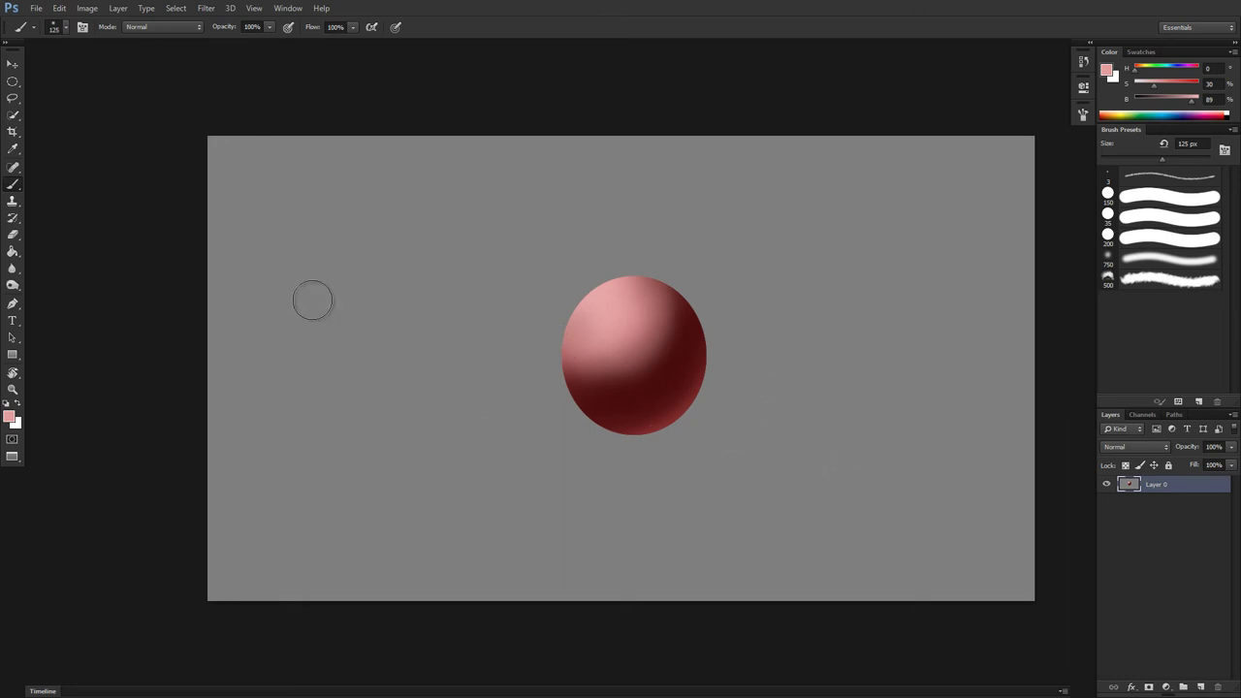
Try lightening the ball's lower left shadow using the Dodge tool at 175 px and 80% exposure, and undo it.
{"action": "left_click", "coordinate": [23, 270]}
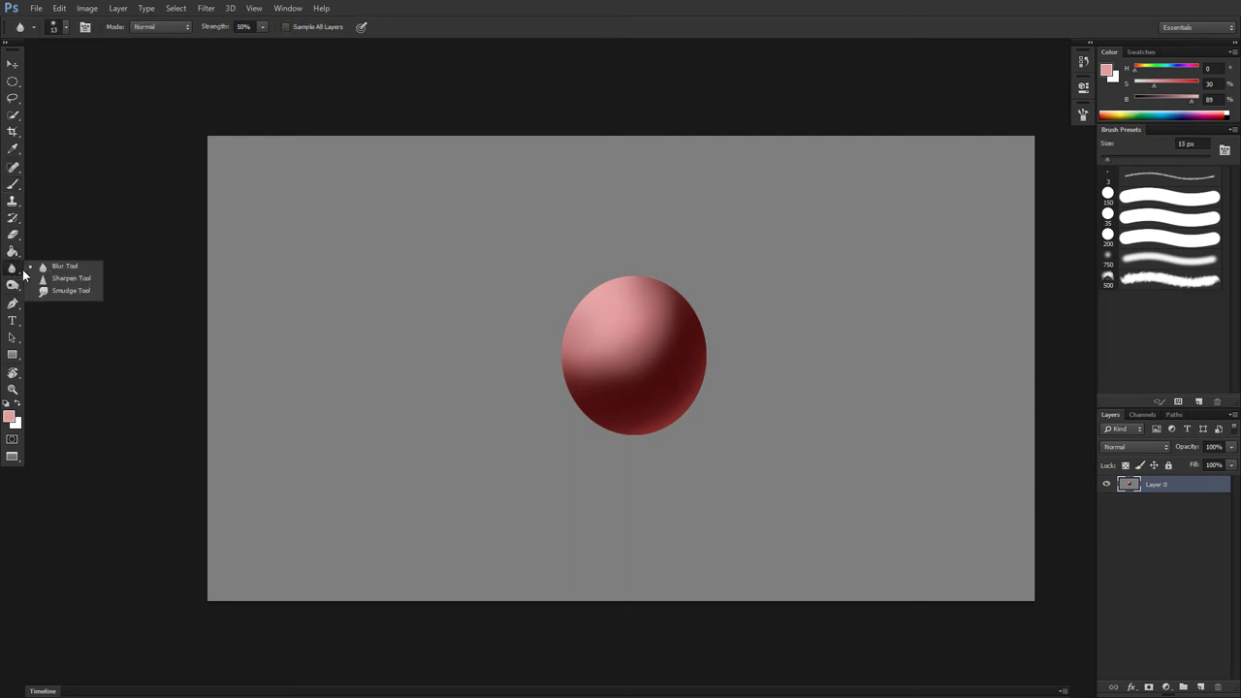
{"action": "left_click", "coordinate": [12, 284]}
{"action": "left_click", "coordinate": [11, 284]}
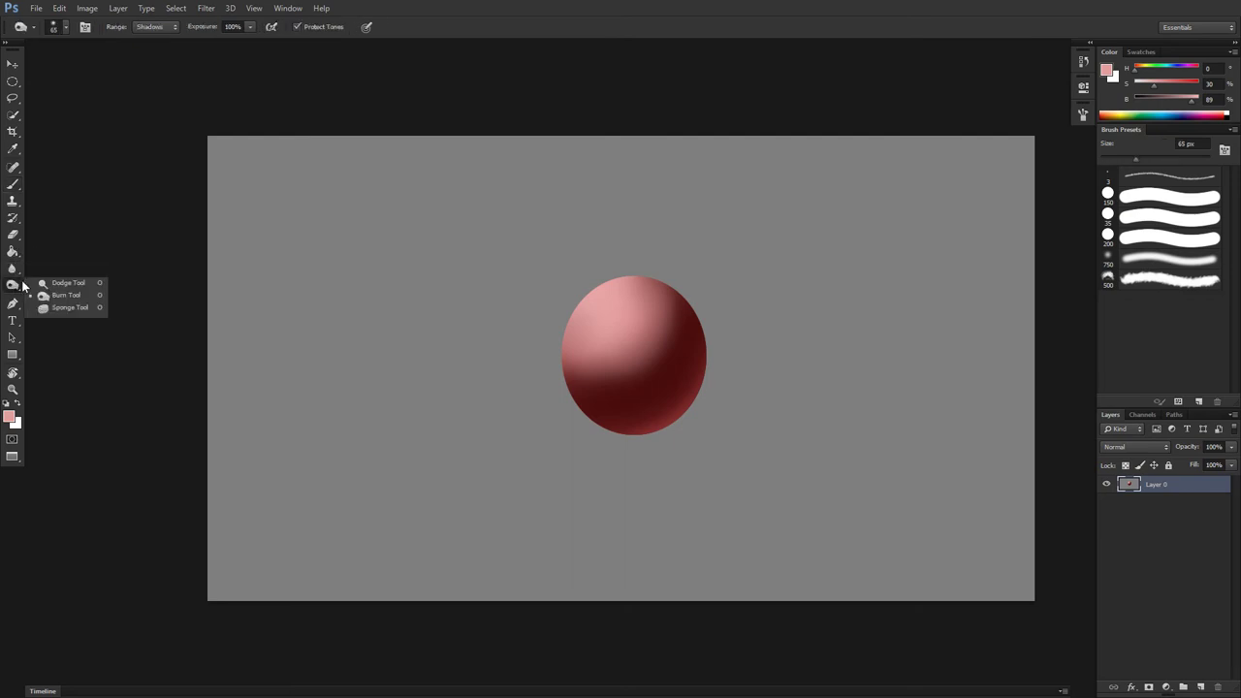
{"action": "left_click", "coordinate": [41, 283]}
{"action": "key", "text": "8"}
{"action": "key", "text": "bracketright"}
{"action": "key", "text": "bracketright"}
{"action": "key", "text": "bracketright"}
{"action": "key", "text": "bracketright"}
{"action": "key", "text": "bracketright"}
{"action": "key", "text": "bracketright"}
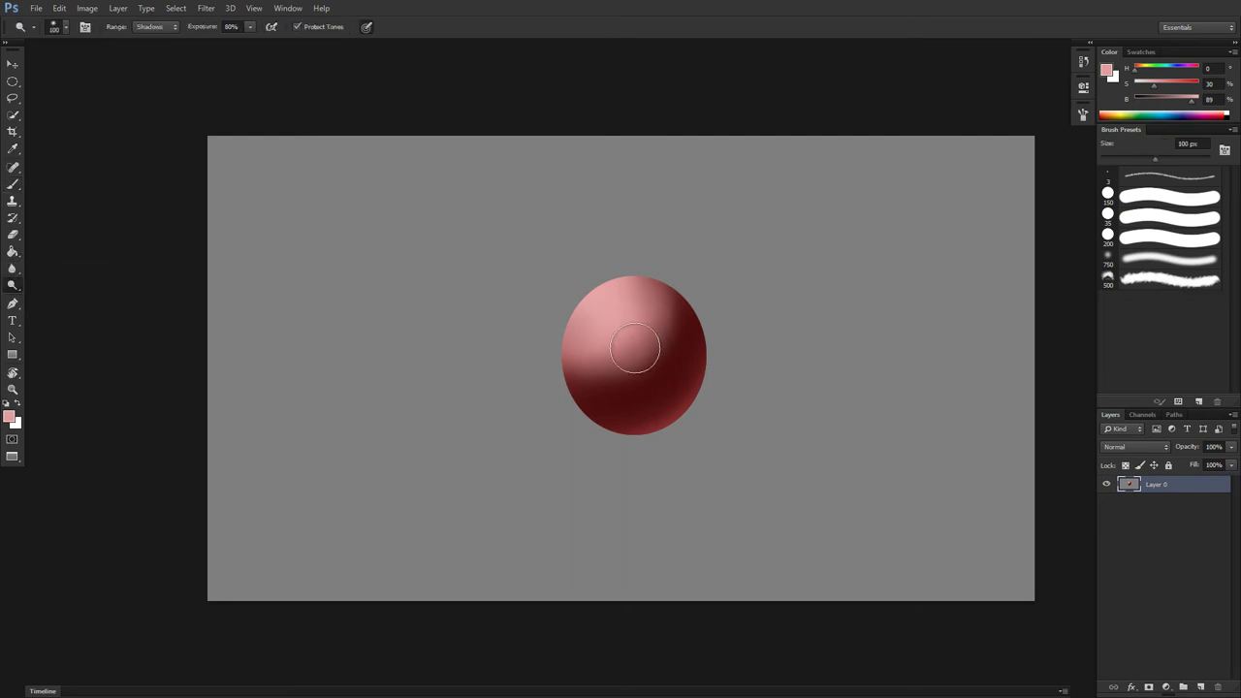
{"action": "mouse_move", "coordinate": [559, 371]}
{"action": "left_mouse_down"}
{"action": "mouse_move", "coordinate": [683, 294]}
{"action": "mouse_move", "coordinate": [582, 399]}
{"action": "mouse_move", "coordinate": [664, 331]}
{"action": "mouse_move", "coordinate": [595, 379]}
{"action": "left_mouse_up"}
{"action": "key", "text": "ctrl+z"}
Compare the ball with and without the dodged shadows by toggling the dodge stroke, ending with it undone.
{"action": "left_click", "coordinate": [15, 291]}
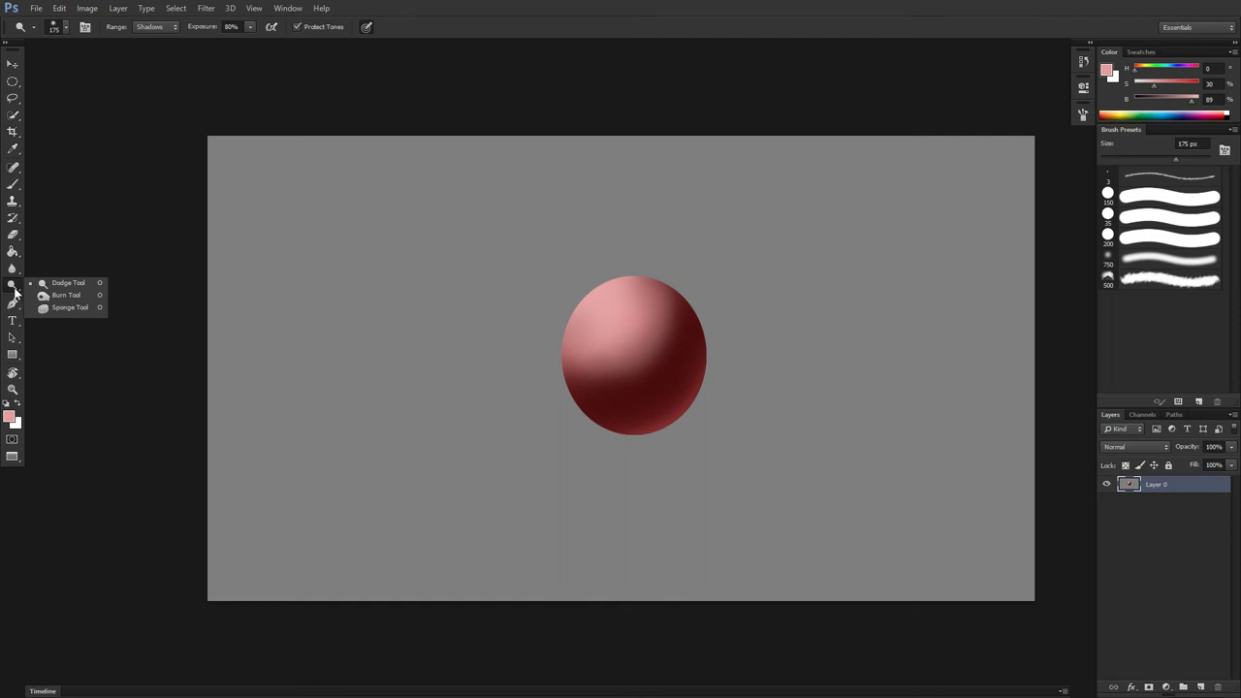
{"action": "left_click", "coordinate": [70, 297]}
{"action": "key", "text": "ctrl+z"}
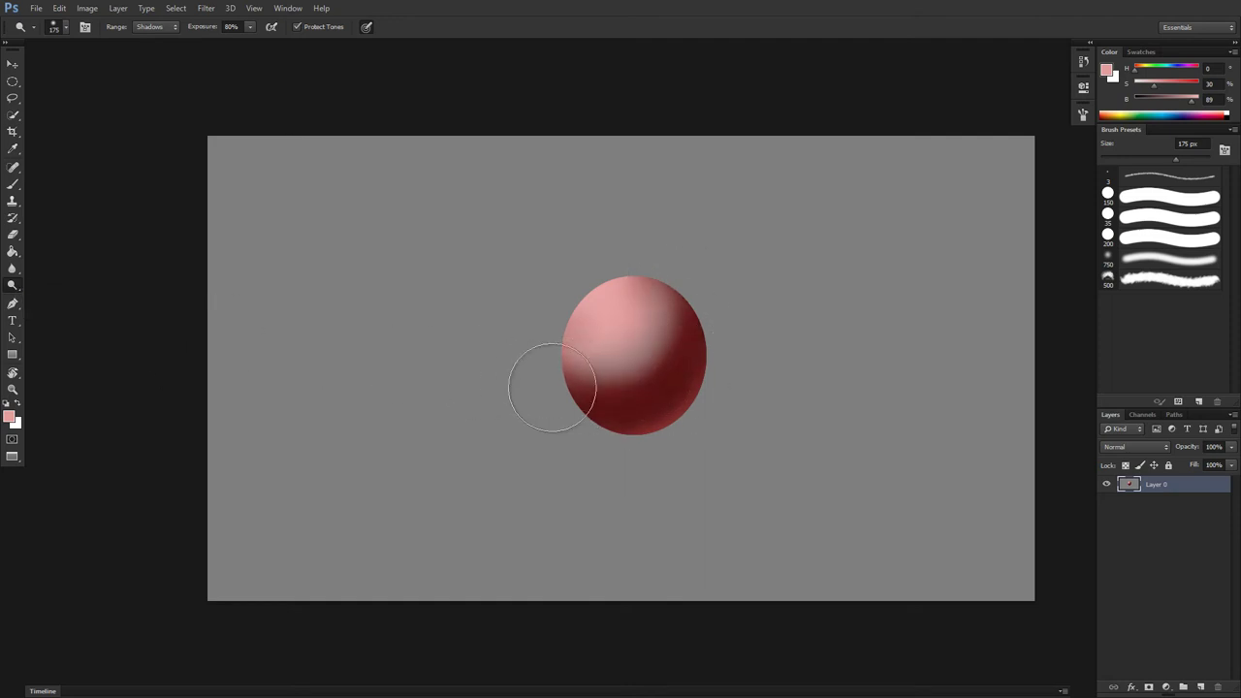
{"action": "key", "text": "ctrl+z"}
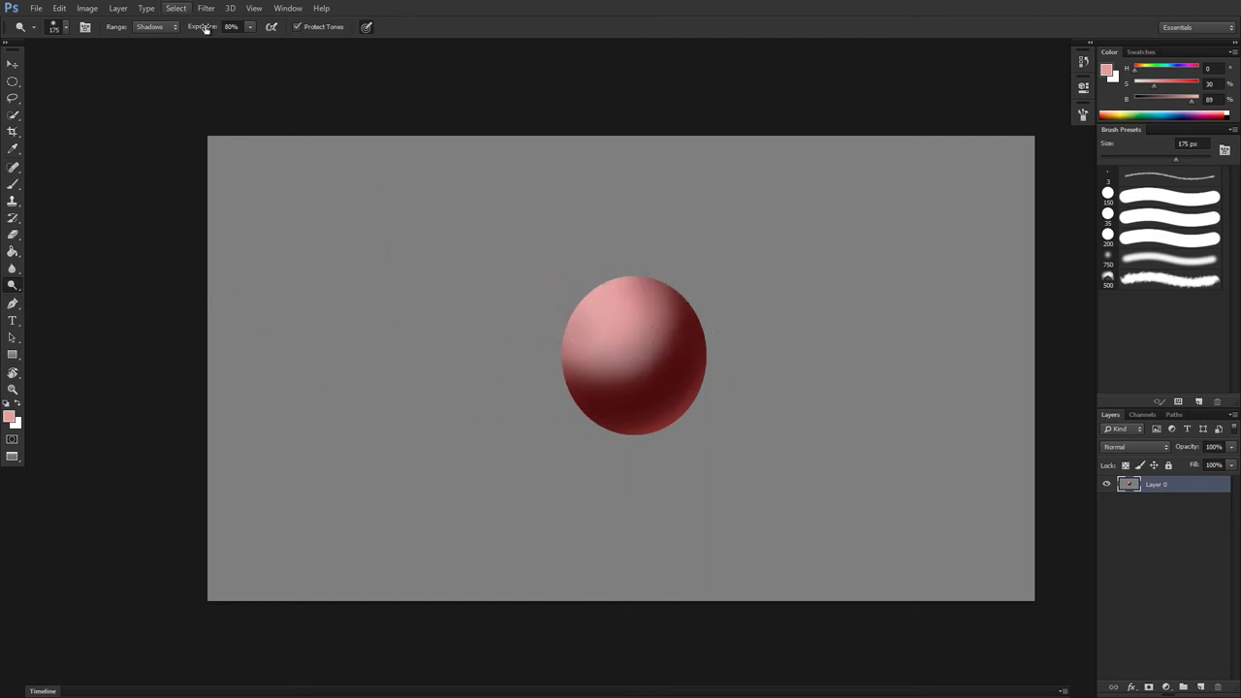
{"action": "key", "text": "ctrl+z"}
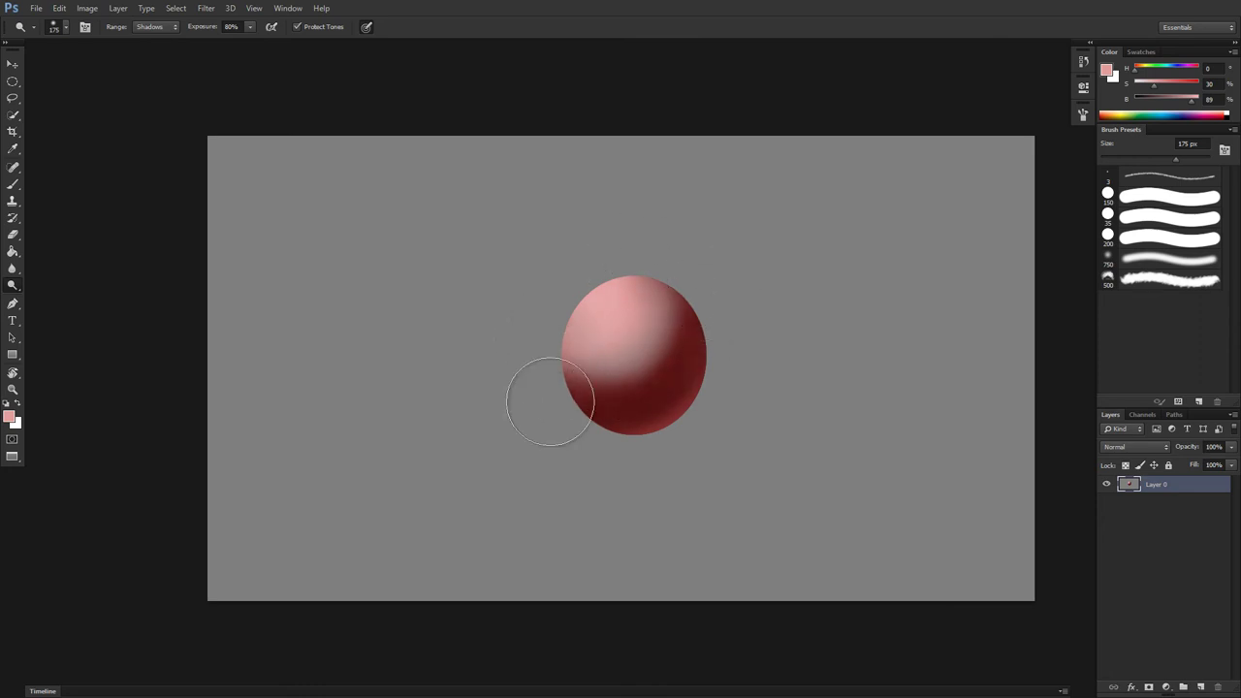
{"action": "key", "text": "ctrl+z"}
Try darkening the ball's shadow using the Burn tool at 150 px, Shadows range and 100% exposure, and undo the strokes.
{"action": "right_click", "coordinate": [12, 284]}
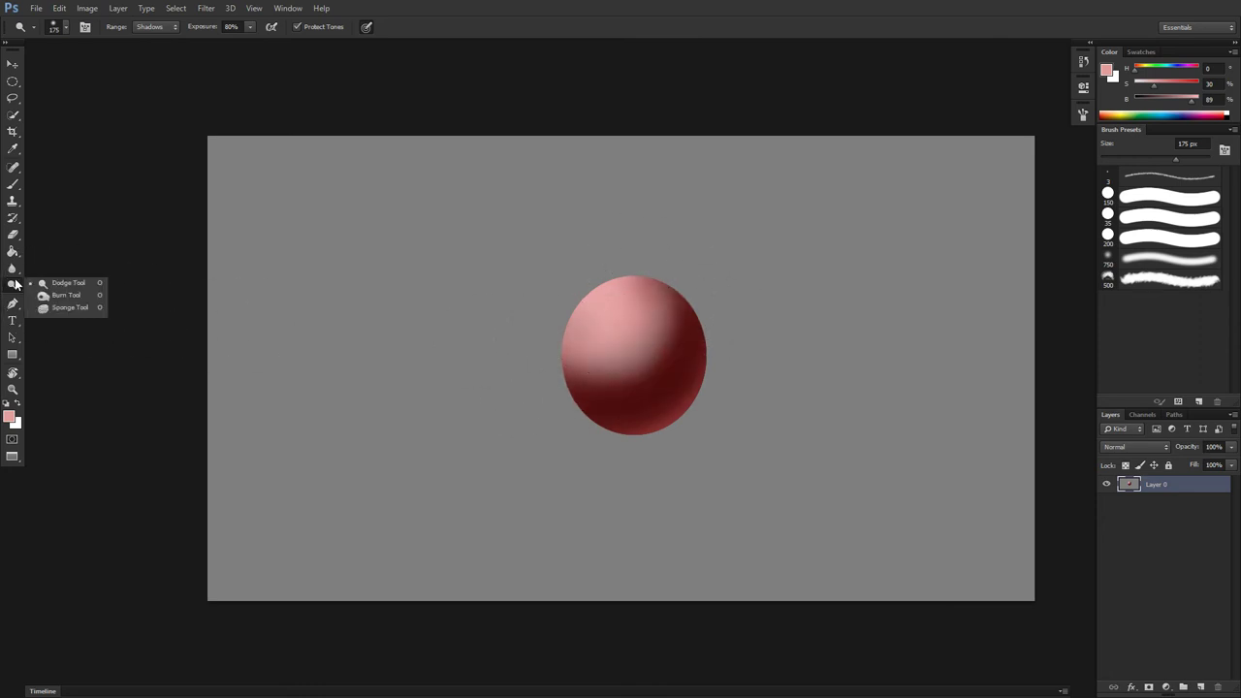
{"action": "left_click", "coordinate": [67, 296]}
{"action": "mouse_move", "coordinate": [601, 379]}
{"action": "left_mouse_down"}
{"action": "mouse_move", "coordinate": [607, 394]}
{"action": "mouse_move", "coordinate": [679, 310]}
{"action": "mouse_move", "coordinate": [568, 338]}
{"action": "mouse_move", "coordinate": [536, 381]}
{"action": "mouse_move", "coordinate": [626, 352]}
{"action": "mouse_move", "coordinate": [612, 335]}
{"action": "mouse_move", "coordinate": [665, 412]}
{"action": "left_mouse_up"}
{"action": "key", "text": "ctrl+z"}
{"action": "key", "text": "bracketright"}
{"action": "key", "text": "bracketright"}
{"action": "key", "text": "bracketright"}
{"action": "key", "text": "bracketright"}
{"action": "key", "text": "bracketright"}
{"action": "key", "text": "ctrl+alt+z"}
{"action": "key", "text": "ctrl+alt+z"}
{"action": "key", "text": "ctrl+alt+z"}
{"action": "key", "text": "ctrl+alt+z"}
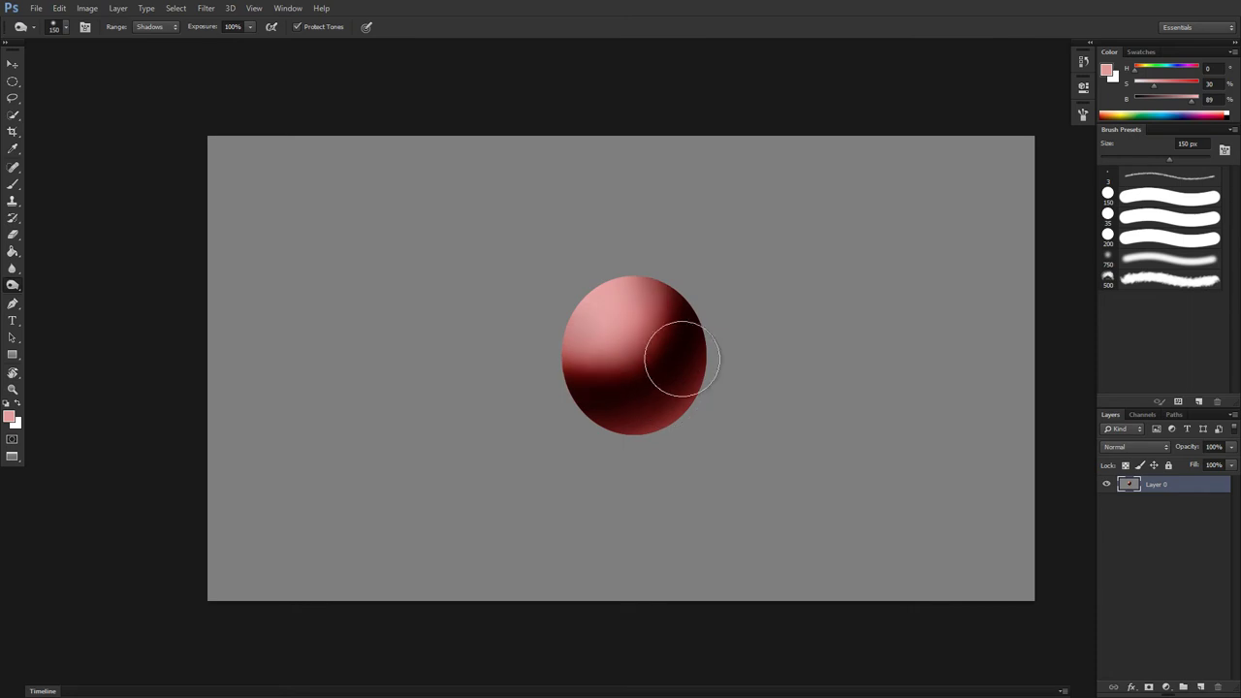
Burn the shadow near the ball's lower left edge, step back four history states, and redo two of them.
{"action": "mouse_move", "coordinate": [536, 381]}
{"action": "left_mouse_down"}
{"action": "mouse_move", "coordinate": [702, 287]}
{"action": "mouse_move", "coordinate": [565, 360]}
{"action": "left_mouse_up"}
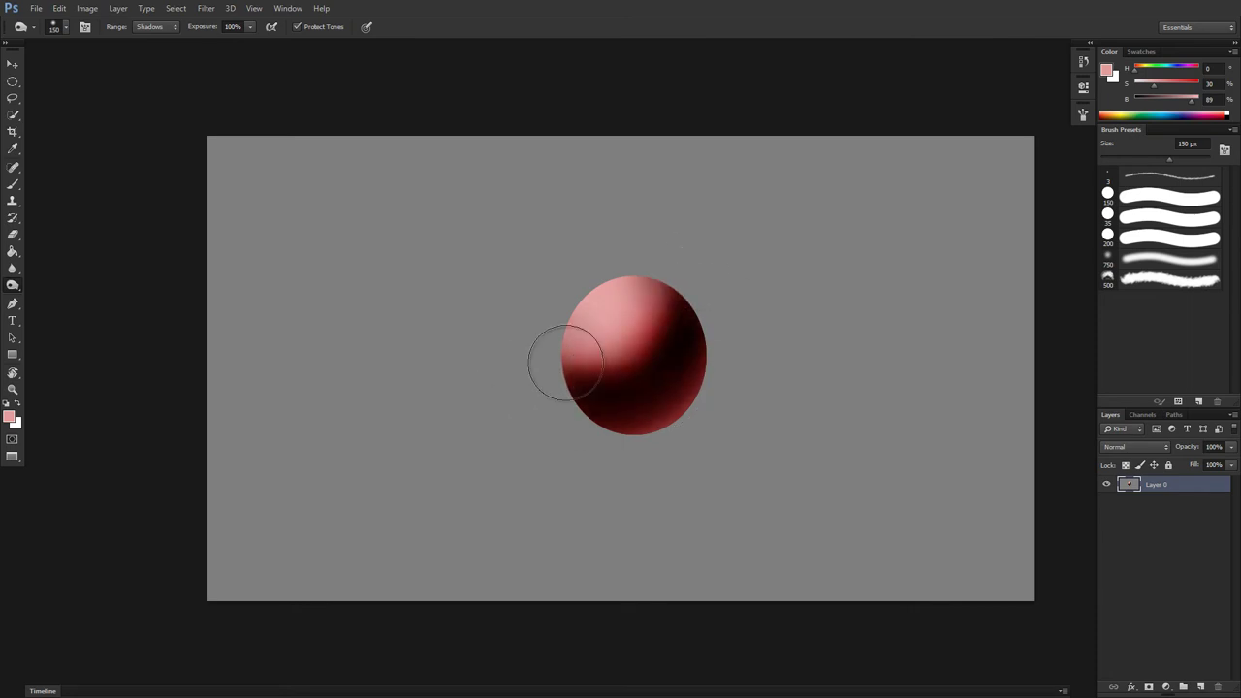
{"action": "key", "text": "ctrl+alt+z"}
{"action": "key", "text": "ctrl+alt+z"}
{"action": "key", "text": "ctrl+alt+z"}
{"action": "key", "text": "ctrl+alt+z"}
{"action": "key", "text": "ctrl+shift+z"}
{"action": "key", "text": "ctrl+shift+z"}
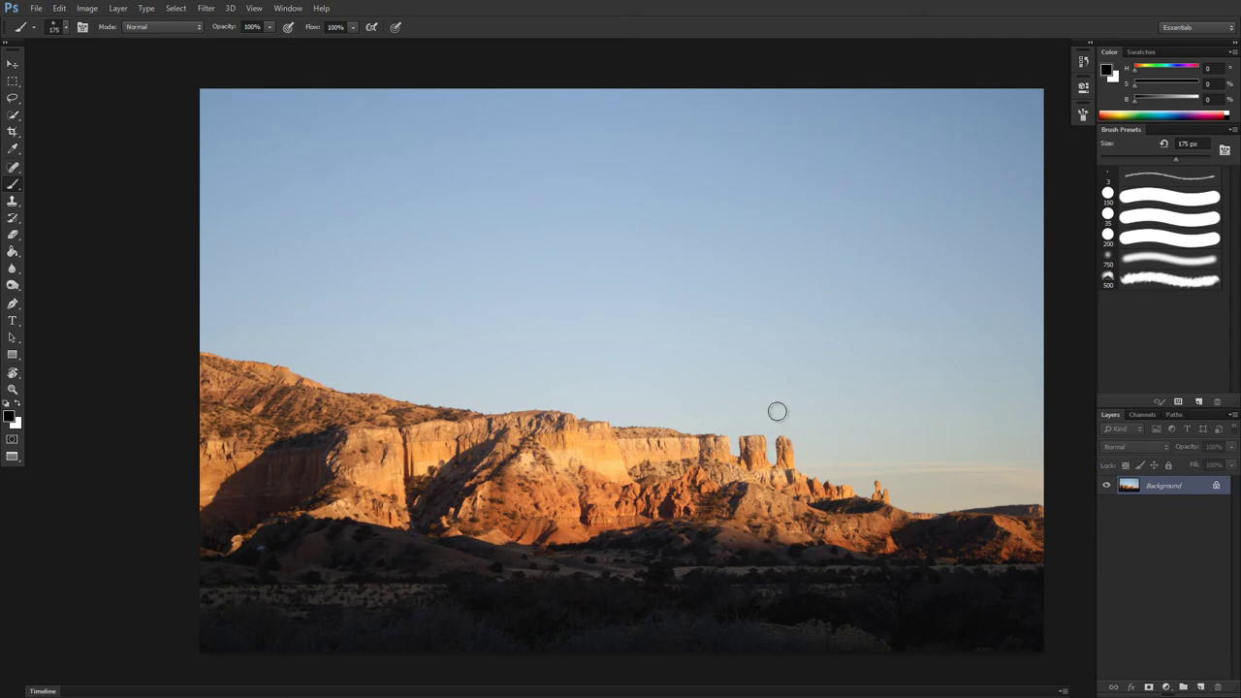
Sample an orange from the sunlit cliffs in the landscape photo and create a new blank white document.
{"action": "left_click_drag", "start_coordinate": [666, 401], "coordinate": [799, 532], "text": "alt"}
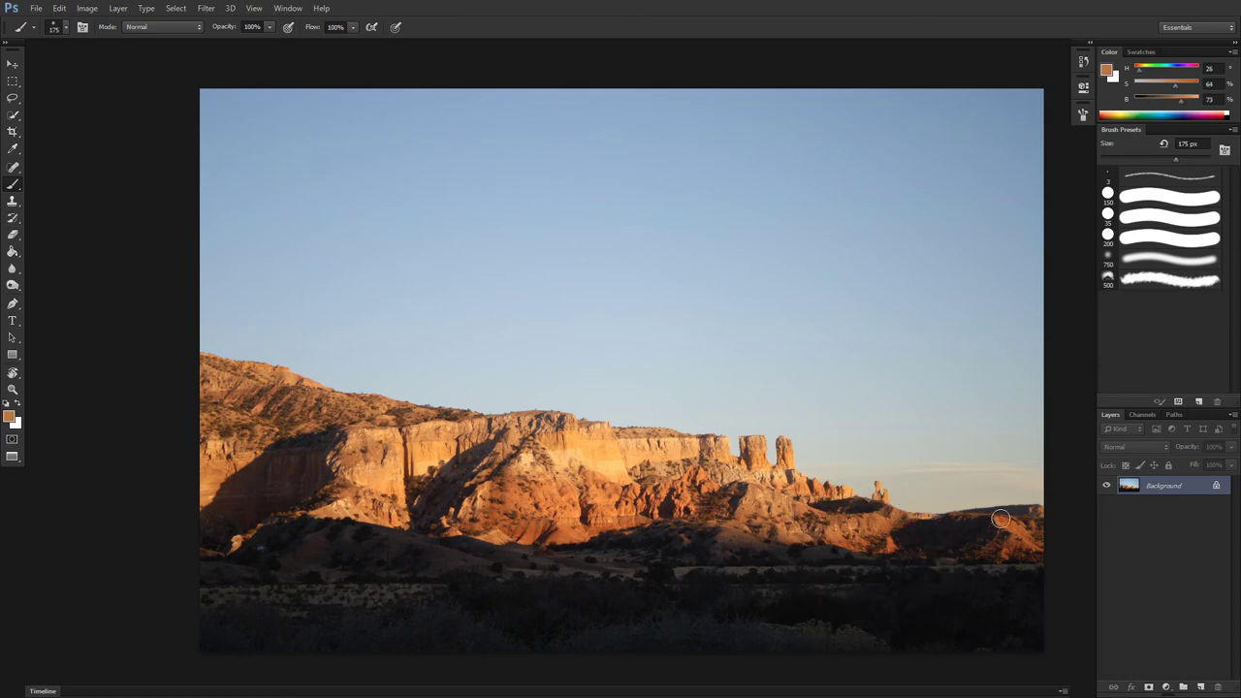
{"action": "left_click", "coordinate": [37, 8]}
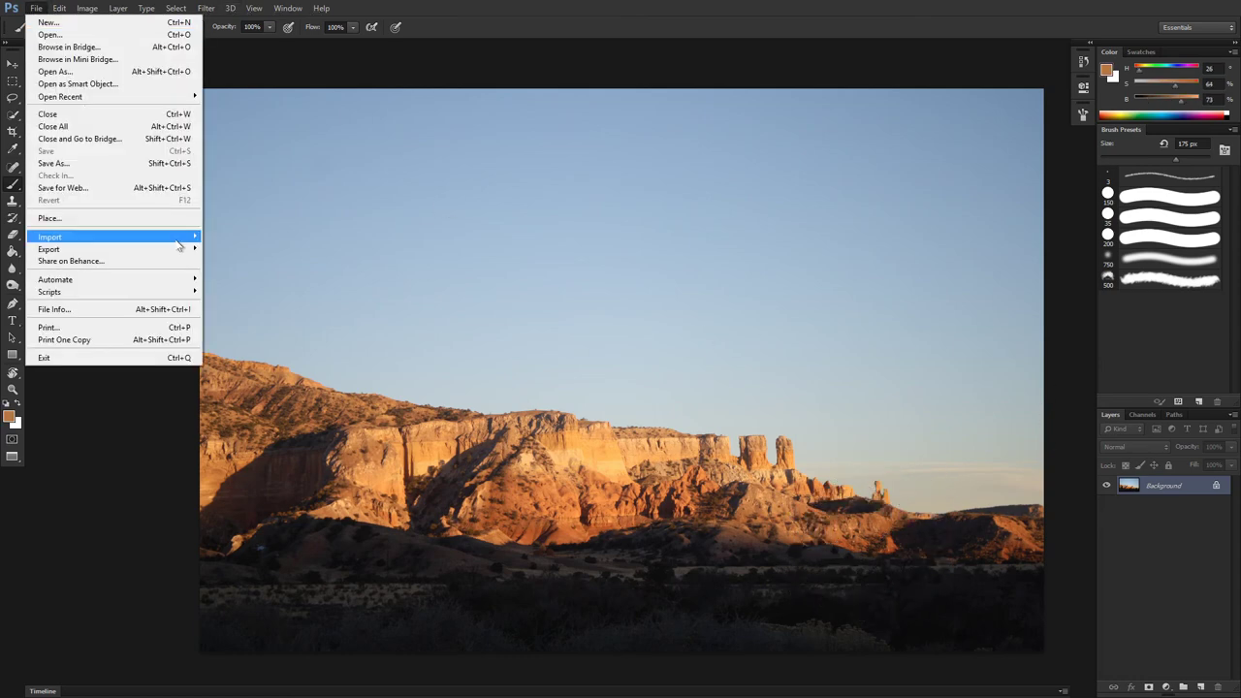
{"action": "left_click", "coordinate": [44, 21]}
{"action": "key", "text": "Return"}
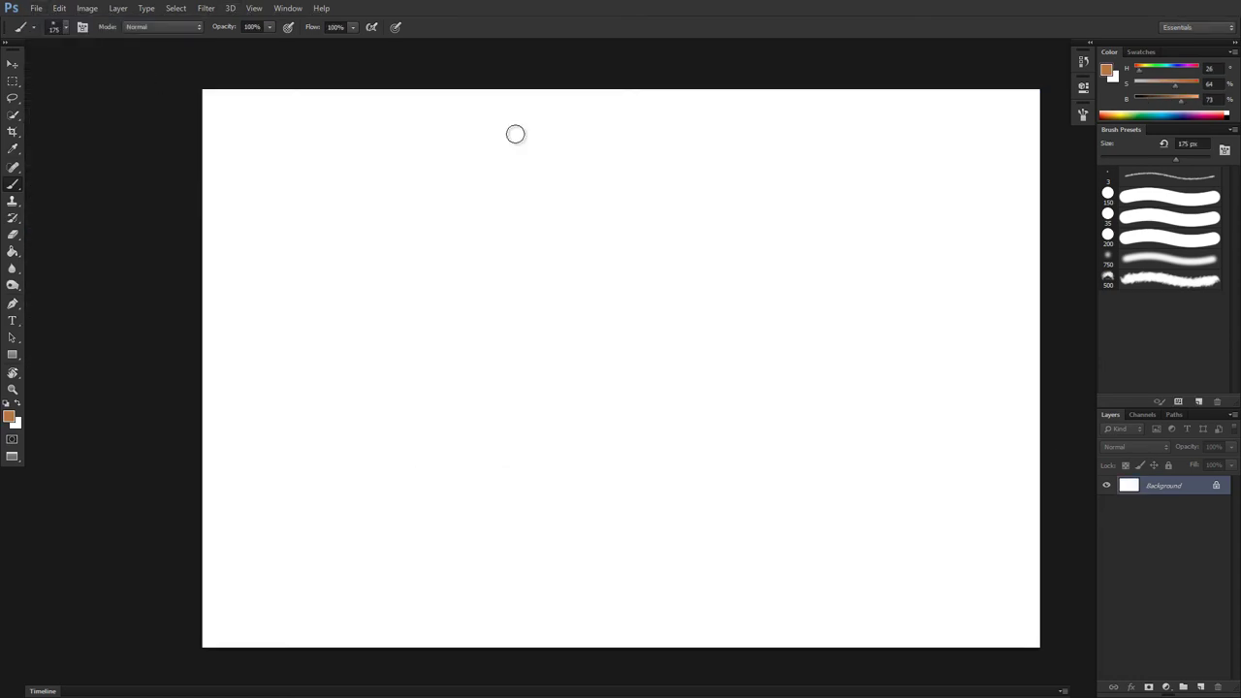
Arrange the landscape photo and the blank document side by side in a two-up vertical layout.
{"action": "key", "text": "ctrl+Tab"}
{"action": "left_click", "coordinate": [288, 7]}
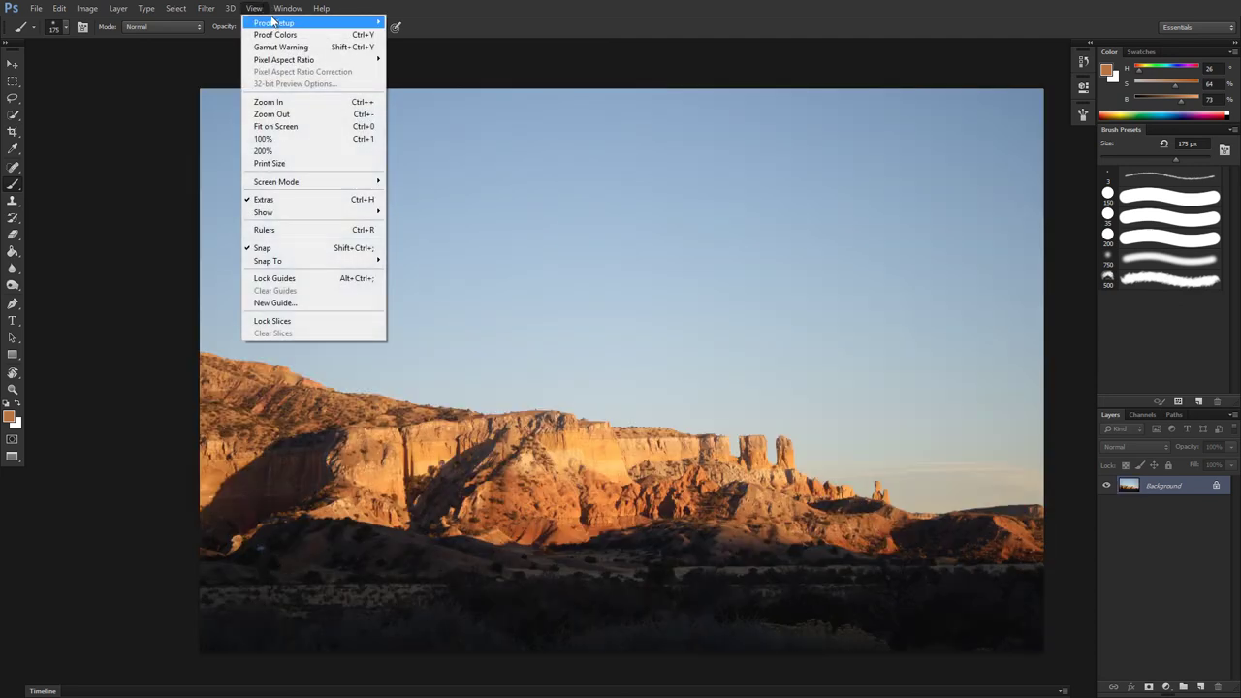
{"action": "mouse_move", "coordinate": [300, 22]}
{"action": "left_click", "coordinate": [474, 59]}
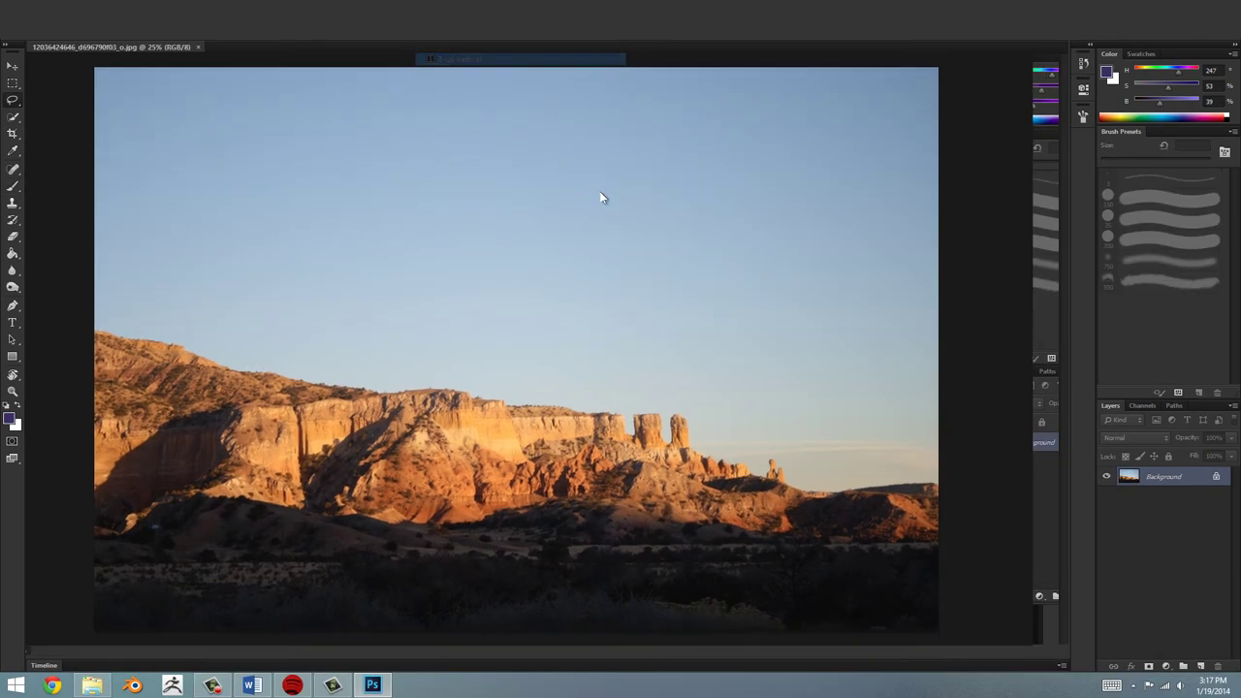
Try a stroke in a sampled cliff orange on the blank canvas, undo it, and close that document without saving.
{"action": "left_click", "coordinate": [494, 443], "text": "alt"}
{"action": "left_click", "coordinate": [808, 474]}
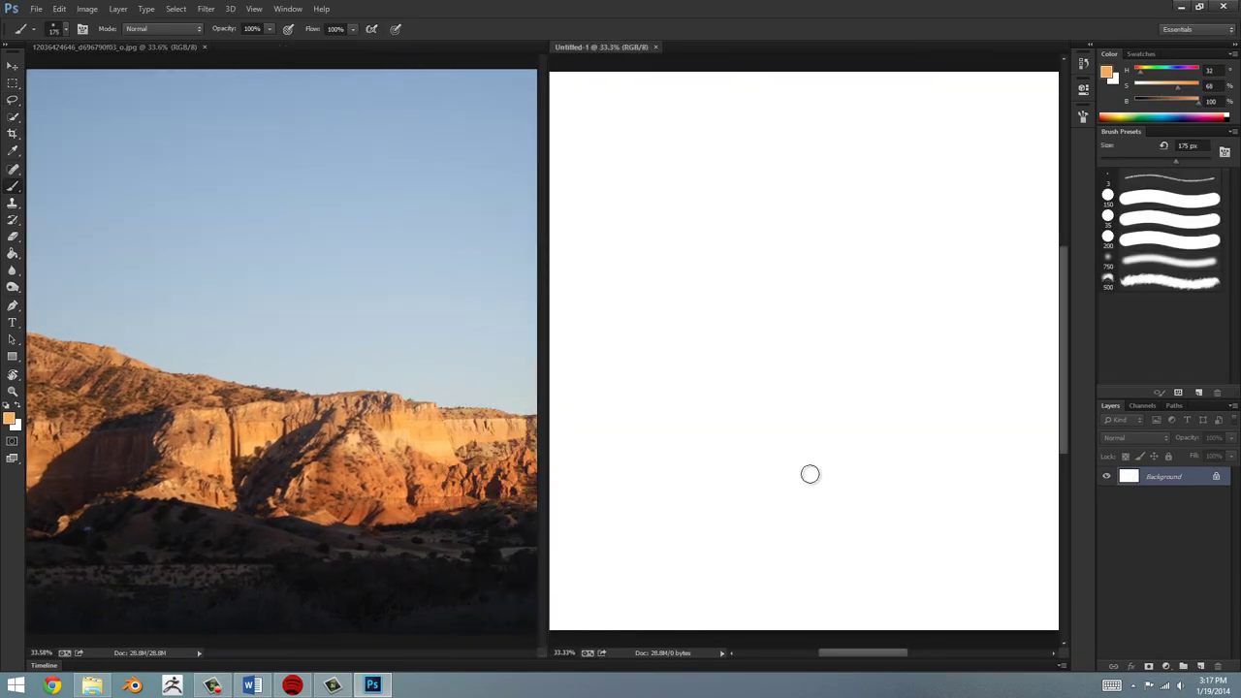
{"action": "mouse_move", "coordinate": [761, 452]}
{"action": "left_mouse_down"}
{"action": "mouse_move", "coordinate": [830, 456]}
{"action": "mouse_move", "coordinate": [897, 474]}
{"action": "left_mouse_up"}
{"action": "key", "text": "ctrl+z"}
{"action": "left_click", "coordinate": [659, 48]}
{"action": "left_click", "coordinate": [626, 258]}
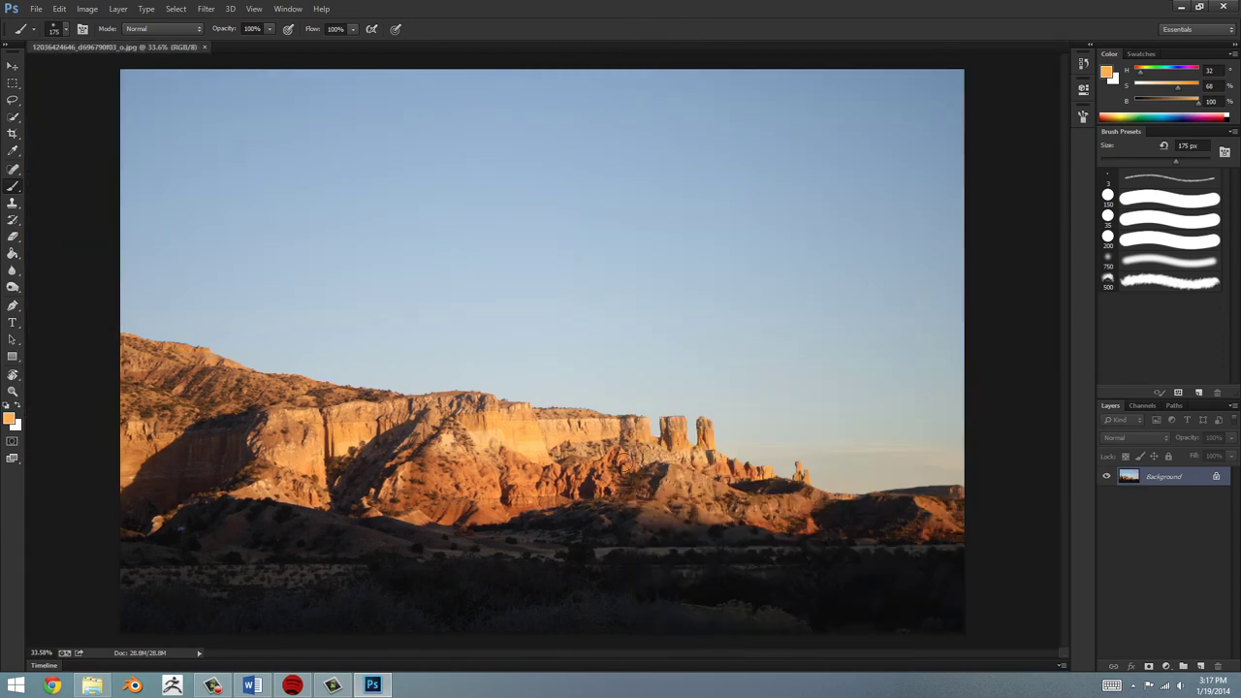
Choose the 150 px hard round brush and sample an orange from the photo's sunlit cliff face.
{"action": "left_click", "coordinate": [1142, 200]}
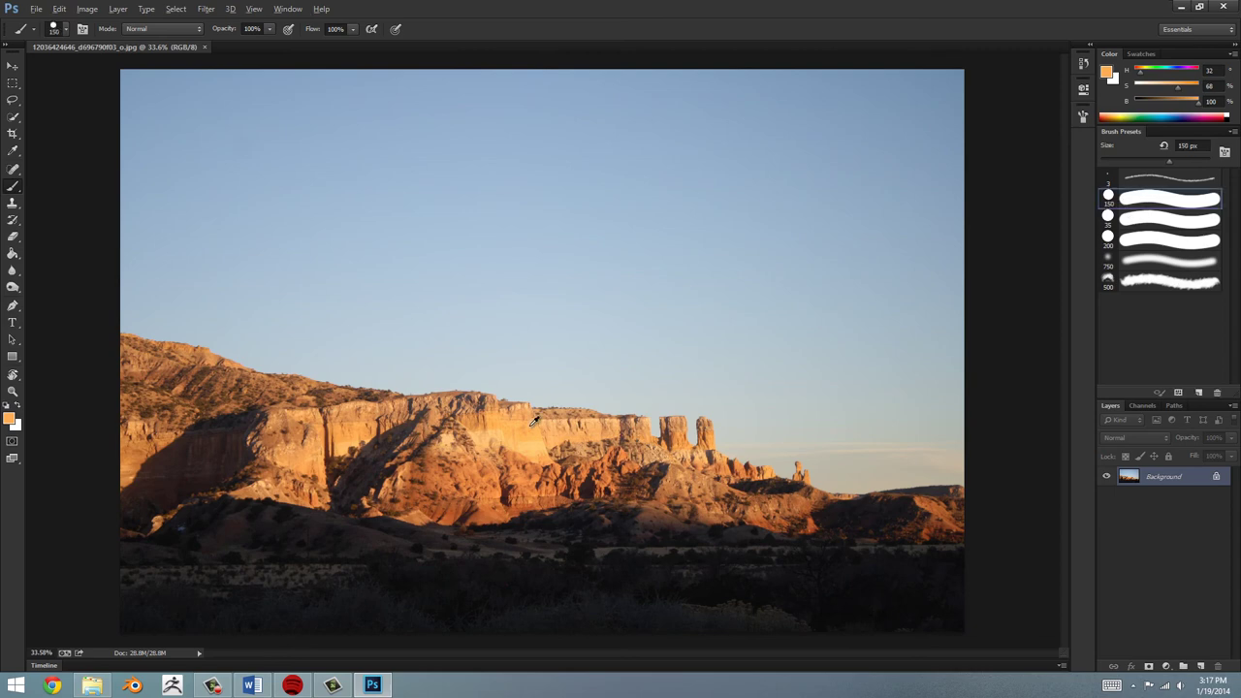
{"action": "mouse_move", "coordinate": [519, 418]}
{"action": "left_mouse_down"}
{"action": "mouse_move", "coordinate": [471, 420]}
{"action": "mouse_move", "coordinate": [495, 417]}
{"action": "mouse_move", "coordinate": [477, 411]}
{"action": "left_mouse_up"}
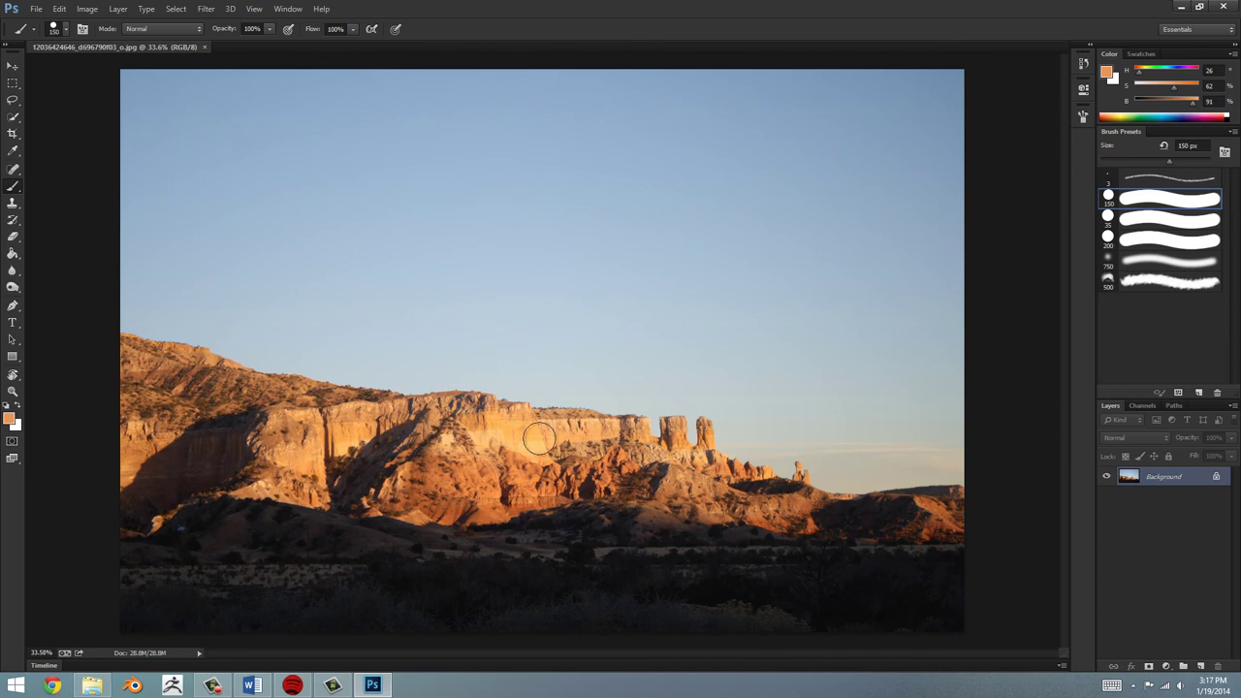
Mix a muted blue with hue 193, saturation 30% and brightness 43%, and sample the shaded hill below the cliffs.
{"action": "mouse_move", "coordinate": [1192, 102]}
{"action": "left_mouse_down"}
{"action": "mouse_move", "coordinate": [1132, 100]}
{"action": "mouse_move", "coordinate": [1161, 73]}
{"action": "left_mouse_up"}
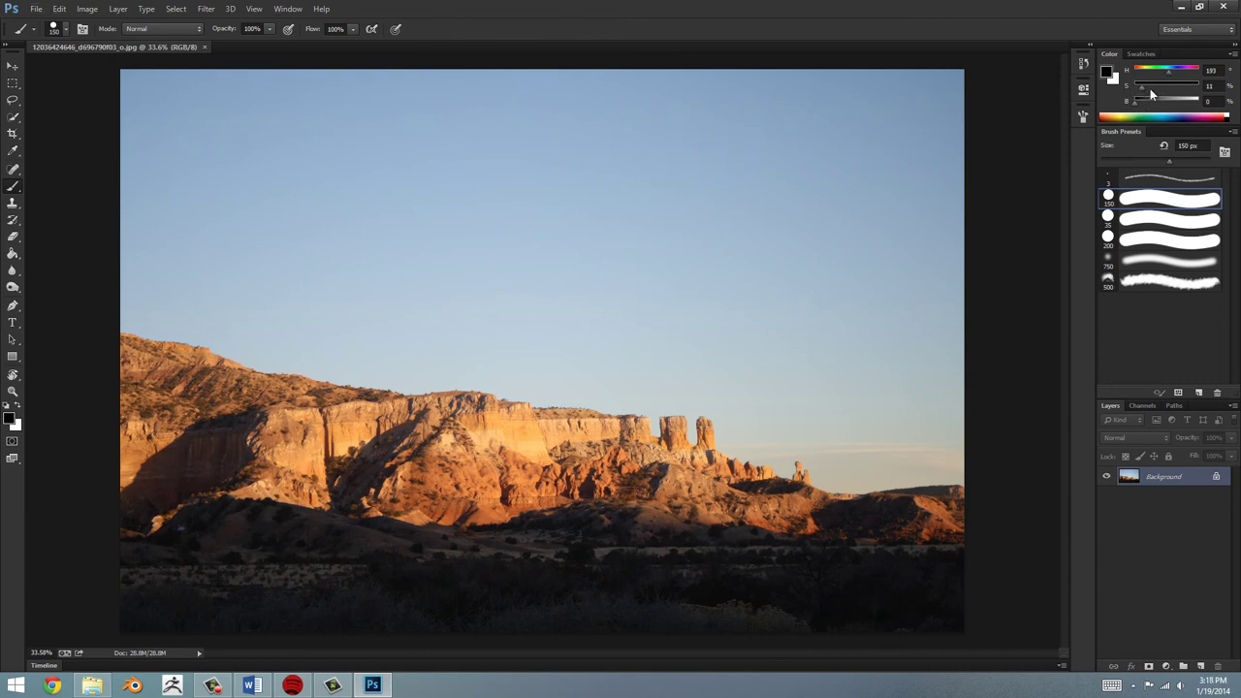
{"action": "left_click_drag", "start_coordinate": [1145, 107], "coordinate": [1159, 110]}
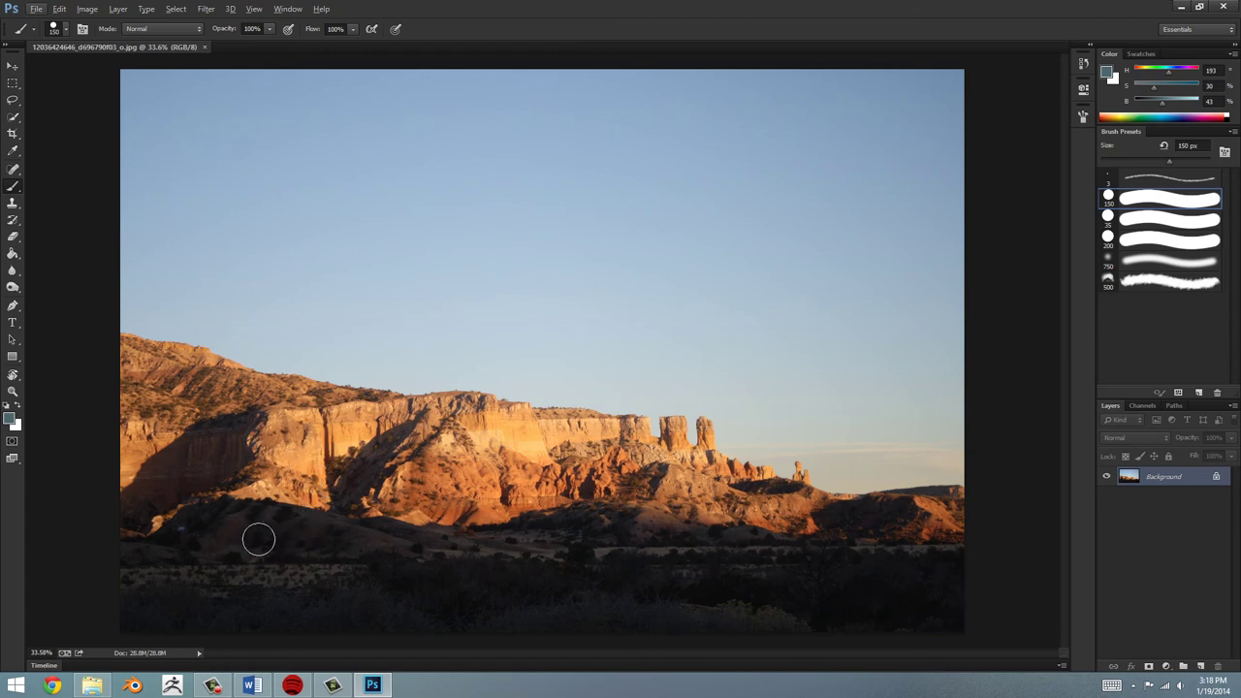
{"action": "left_click", "coordinate": [270, 525], "text": "alt"}
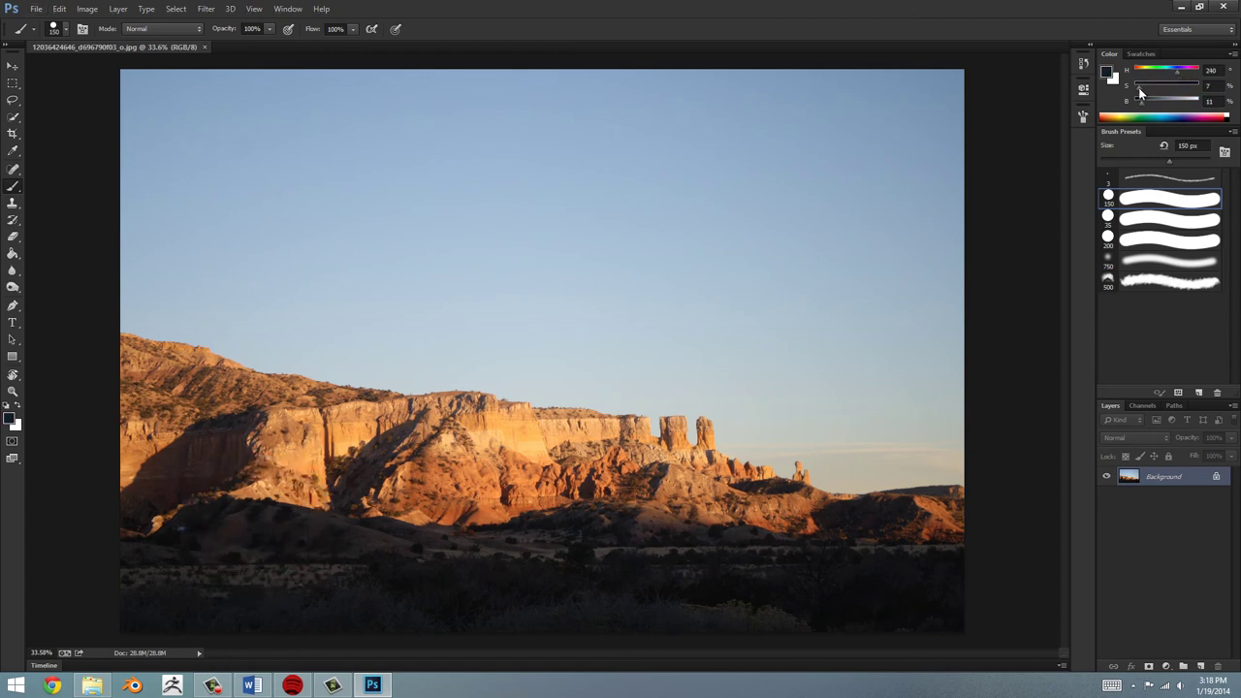
Raise the sampled shadow colour to saturation 52% and brightness 62%, and sample the shaded hill, the cliff face and the sky for comparison.
{"action": "left_click_drag", "start_coordinate": [1160, 97], "coordinate": [1177, 111]}
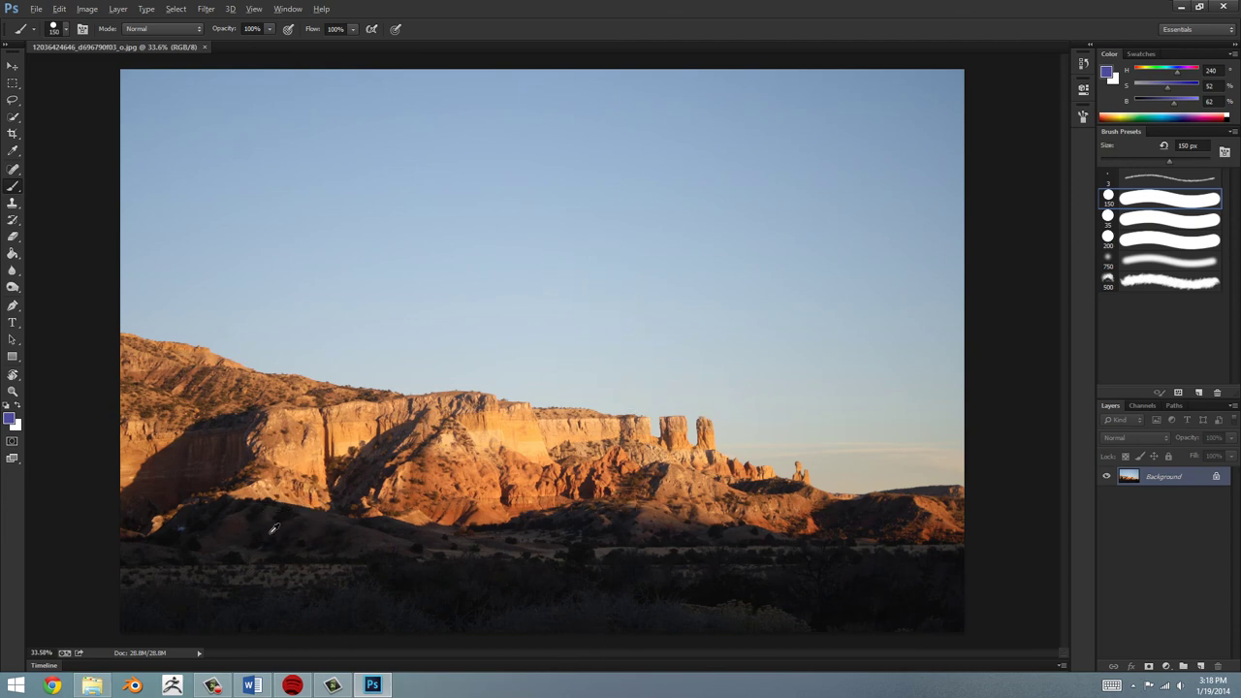
{"action": "mouse_move", "coordinate": [273, 528]}
{"action": "left_mouse_down"}
{"action": "mouse_move", "coordinate": [228, 527]}
{"action": "mouse_move", "coordinate": [291, 536]}
{"action": "left_mouse_up"}
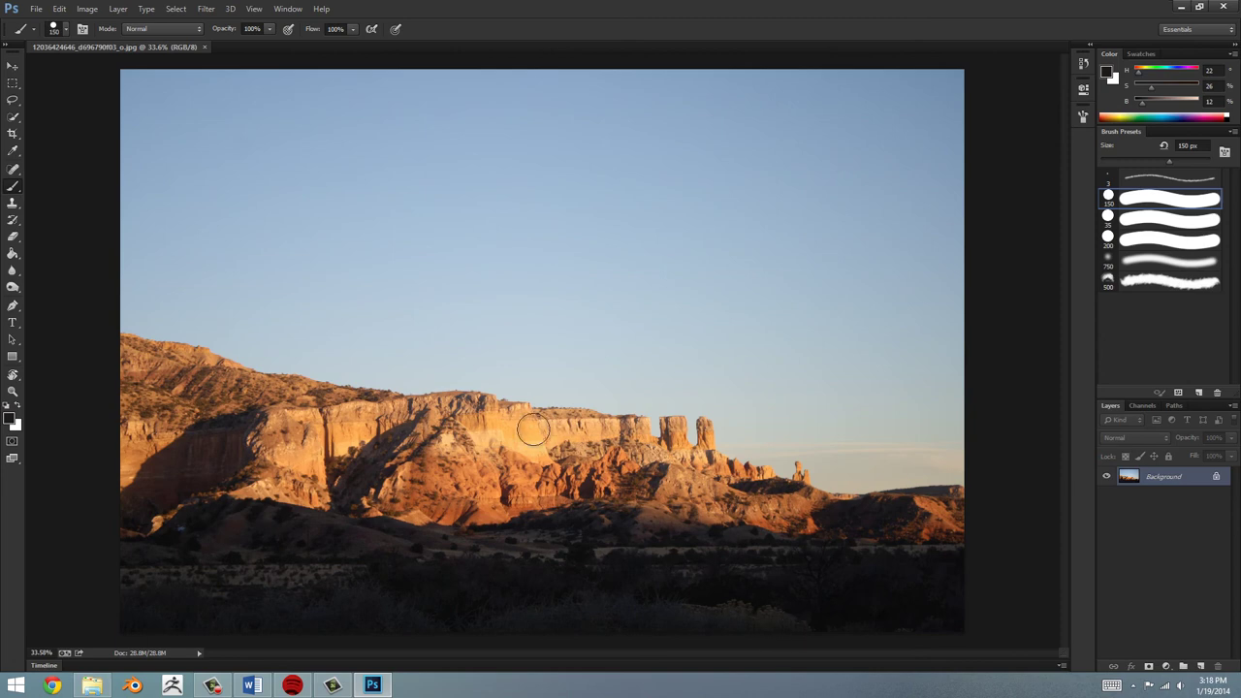
{"action": "left_click_drag", "start_coordinate": [529, 424], "coordinate": [404, 427]}
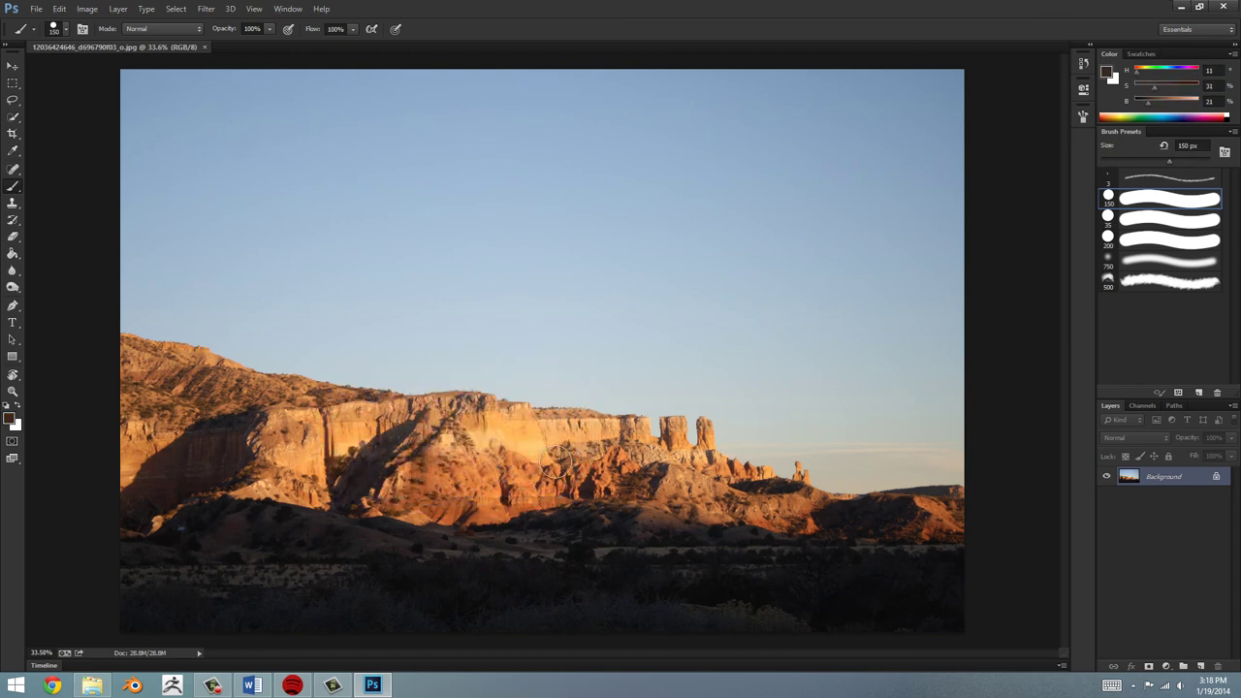
{"action": "left_click_drag", "start_coordinate": [531, 424], "coordinate": [800, 164]}
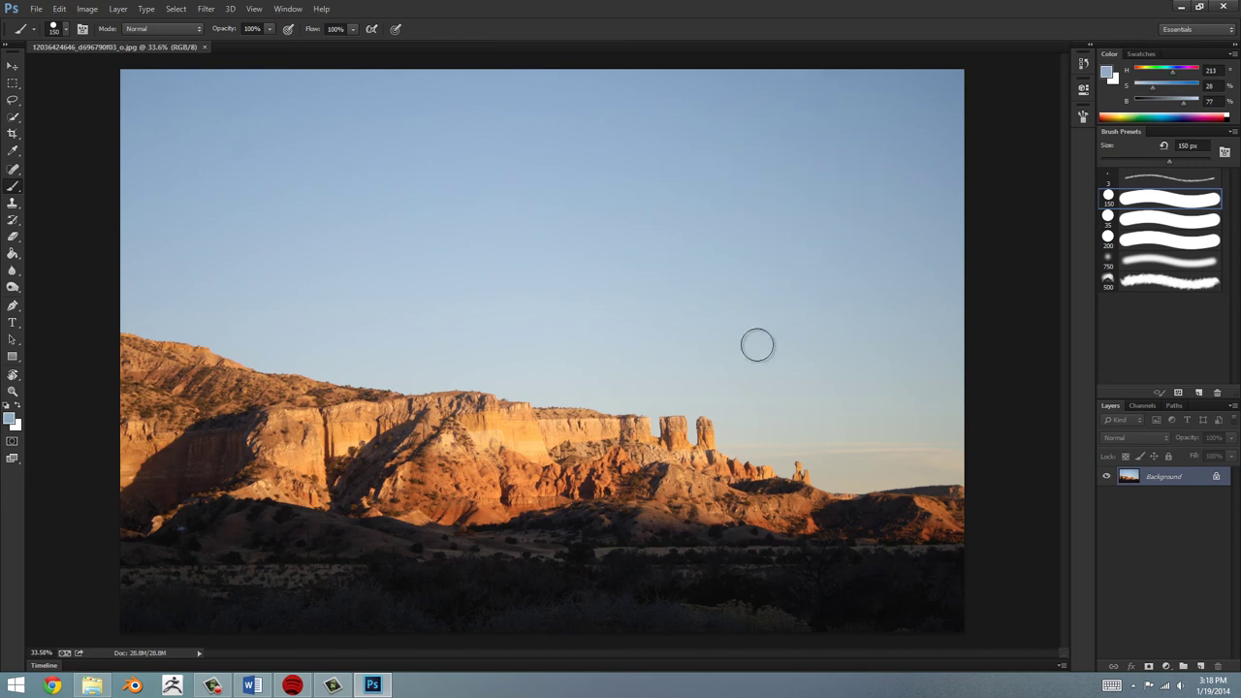
Sample the shaded hill, raise the colour's brightness to 31%, try a stroke of it in the sky, and undo that stroke.
{"action": "left_click_drag", "start_coordinate": [244, 526], "coordinate": [247, 535]}
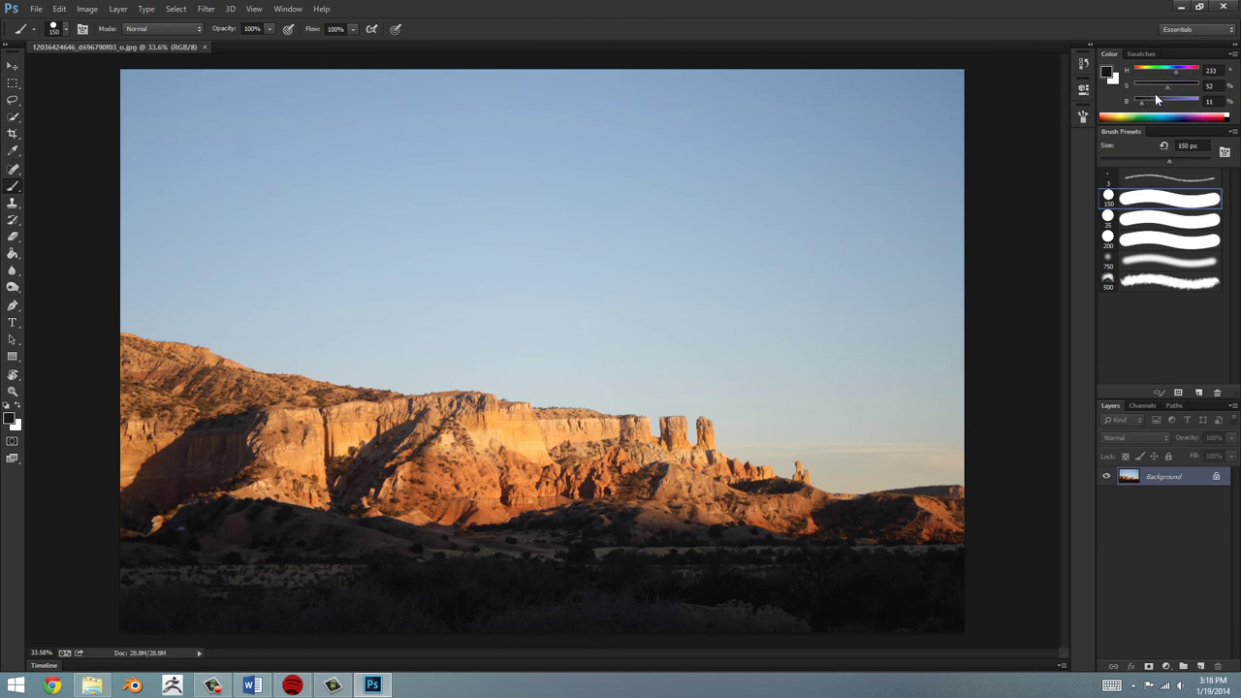
{"action": "left_click_drag", "start_coordinate": [1155, 100], "coordinate": [1163, 109]}
{"action": "mouse_move", "coordinate": [814, 320]}
{"action": "left_mouse_down"}
{"action": "mouse_move", "coordinate": [892, 352]}
{"action": "mouse_move", "coordinate": [840, 343]}
{"action": "mouse_move", "coordinate": [902, 341]}
{"action": "left_mouse_up"}
{"action": "key", "text": "ctrl+z"}
{"action": "key", "text": "ctrl+z"}
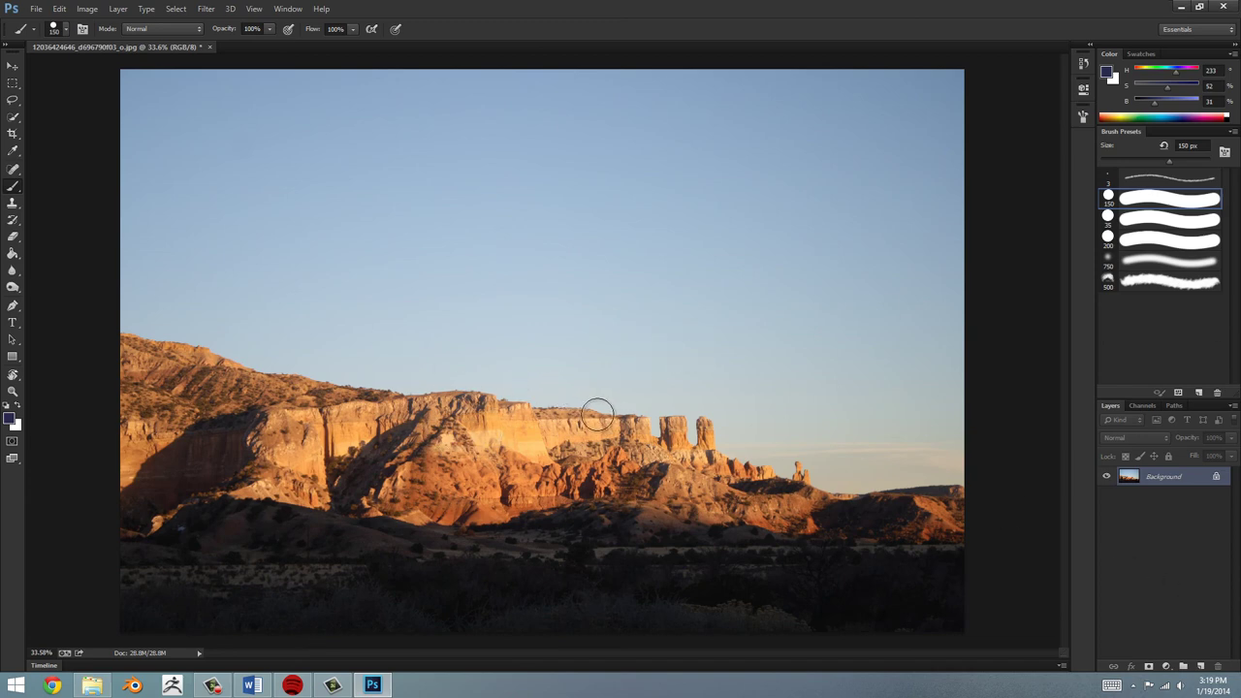
Add a Curves adjustment layer and try a gentle contrast S-curve, removing both points to restore the straight line.
{"action": "left_click", "coordinate": [1165, 667]}
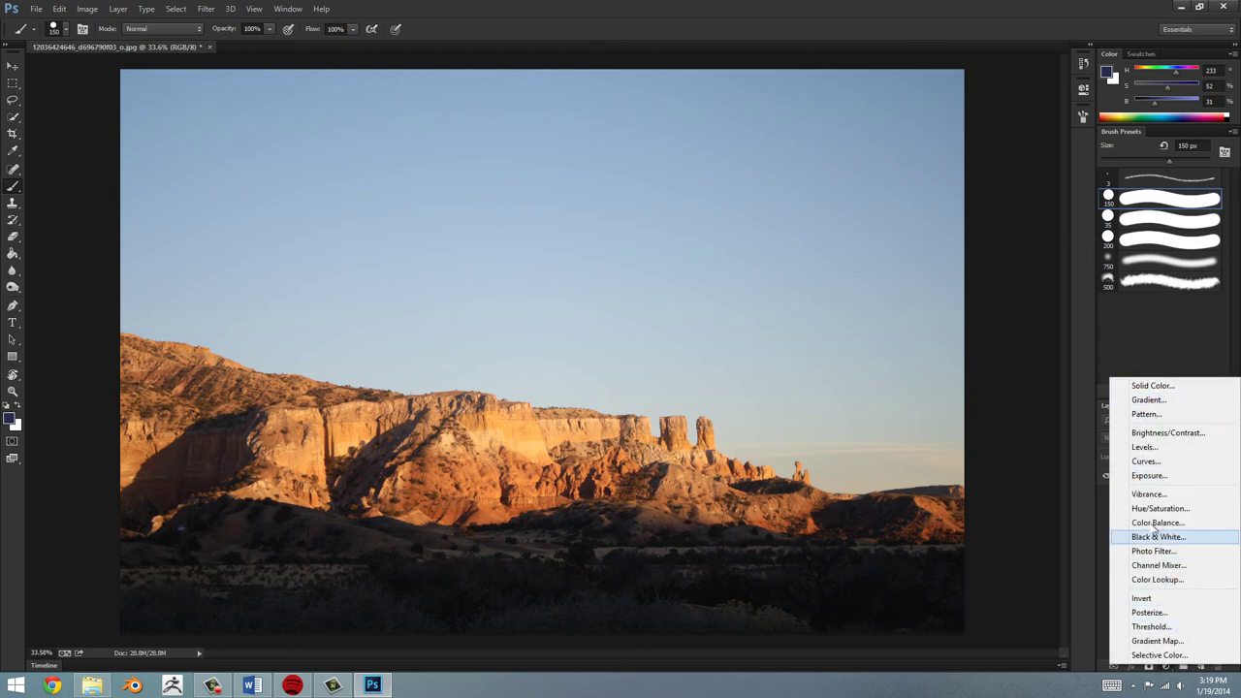
{"action": "left_click", "coordinate": [1155, 462]}
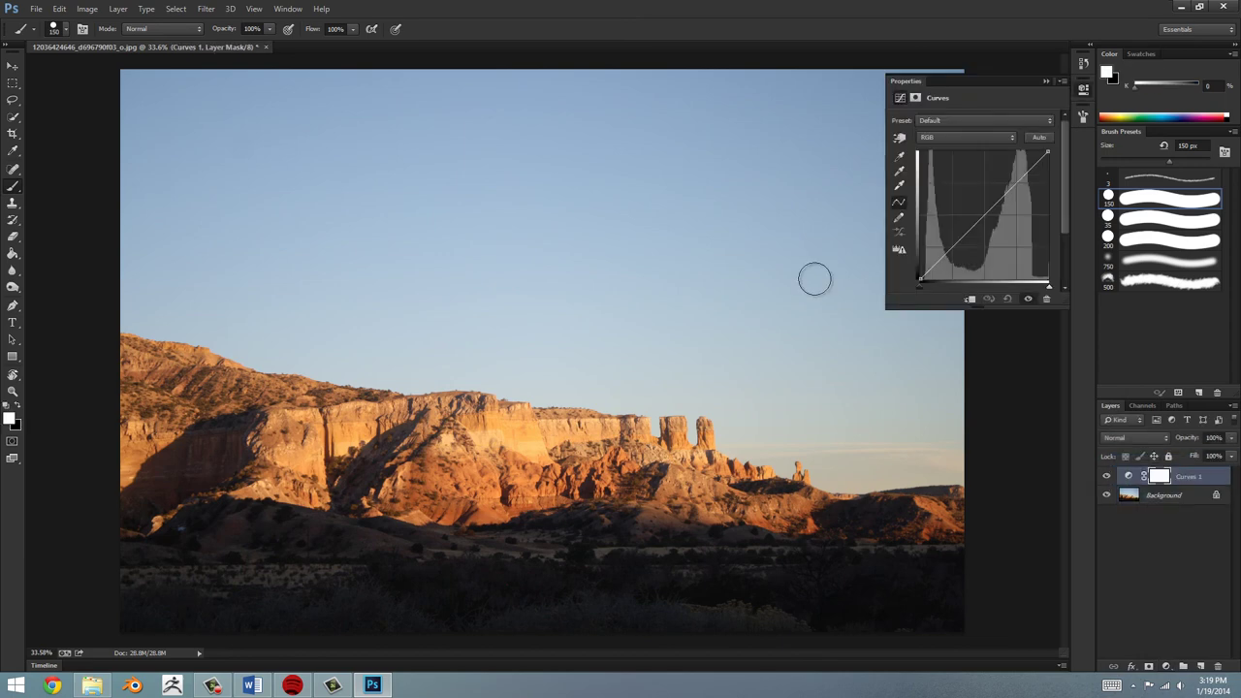
{"action": "left_click", "coordinate": [1023, 173]}
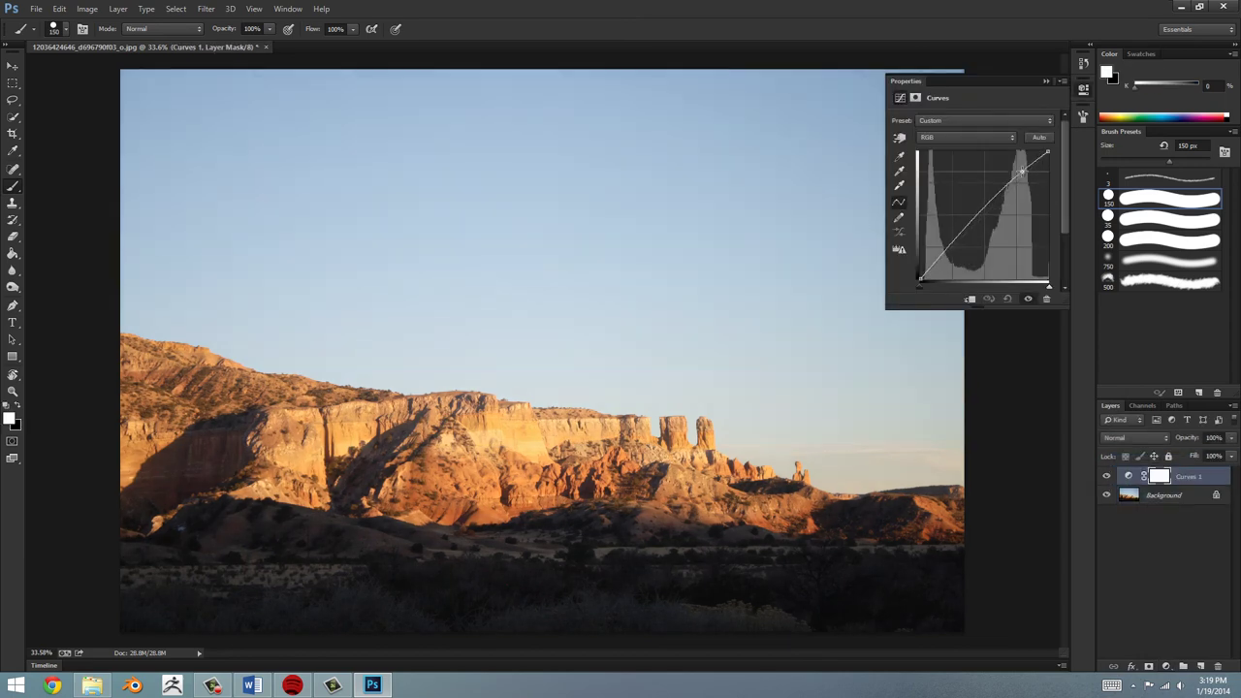
{"action": "mouse_move", "coordinate": [1020, 170]}
{"action": "left_mouse_down"}
{"action": "mouse_move", "coordinate": [1013, 163]}
{"action": "mouse_move", "coordinate": [1022, 225]}
{"action": "mouse_move", "coordinate": [1030, 167]}
{"action": "left_mouse_up"}
{"action": "left_click_drag", "start_coordinate": [955, 242], "coordinate": [946, 257]}
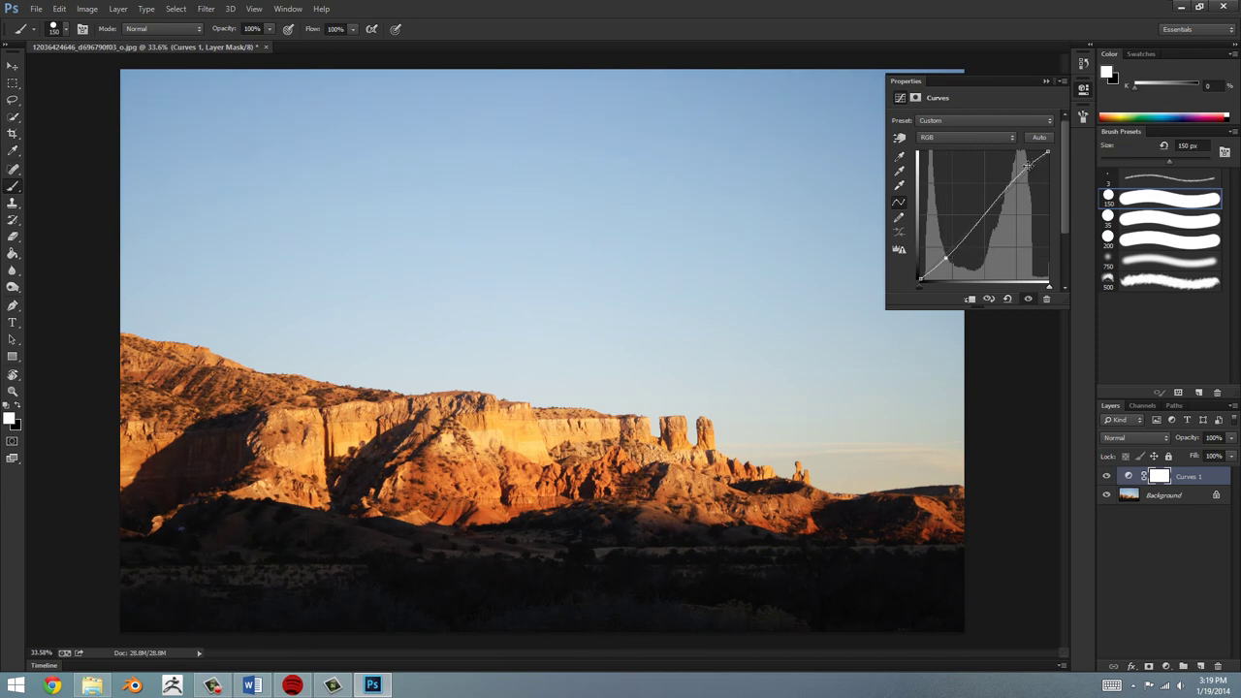
{"action": "left_click_drag", "start_coordinate": [1030, 171], "coordinate": [1023, 114]}
{"action": "left_click_drag", "start_coordinate": [938, 254], "coordinate": [762, 203]}
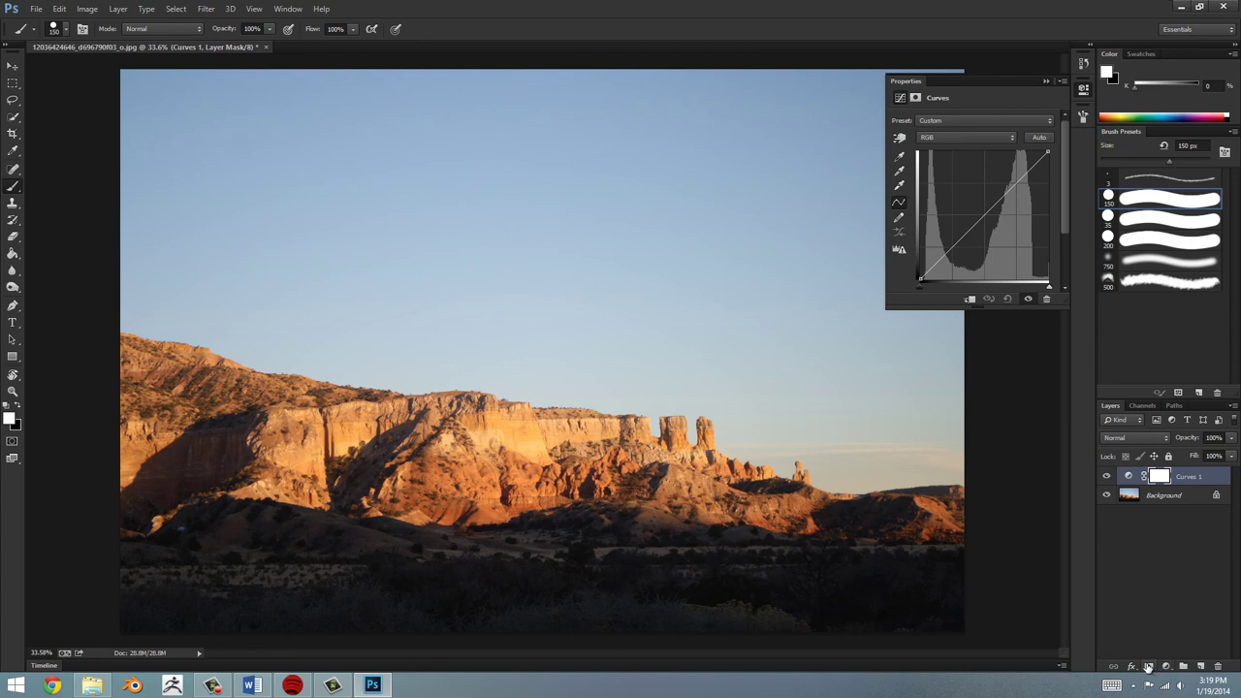
Add a Levels adjustment layer with input levels of 9 for shadows, 0.80 for midtones and 224 for highlights.
{"action": "left_click", "coordinate": [1165, 667]}
{"action": "left_click", "coordinate": [1143, 450]}
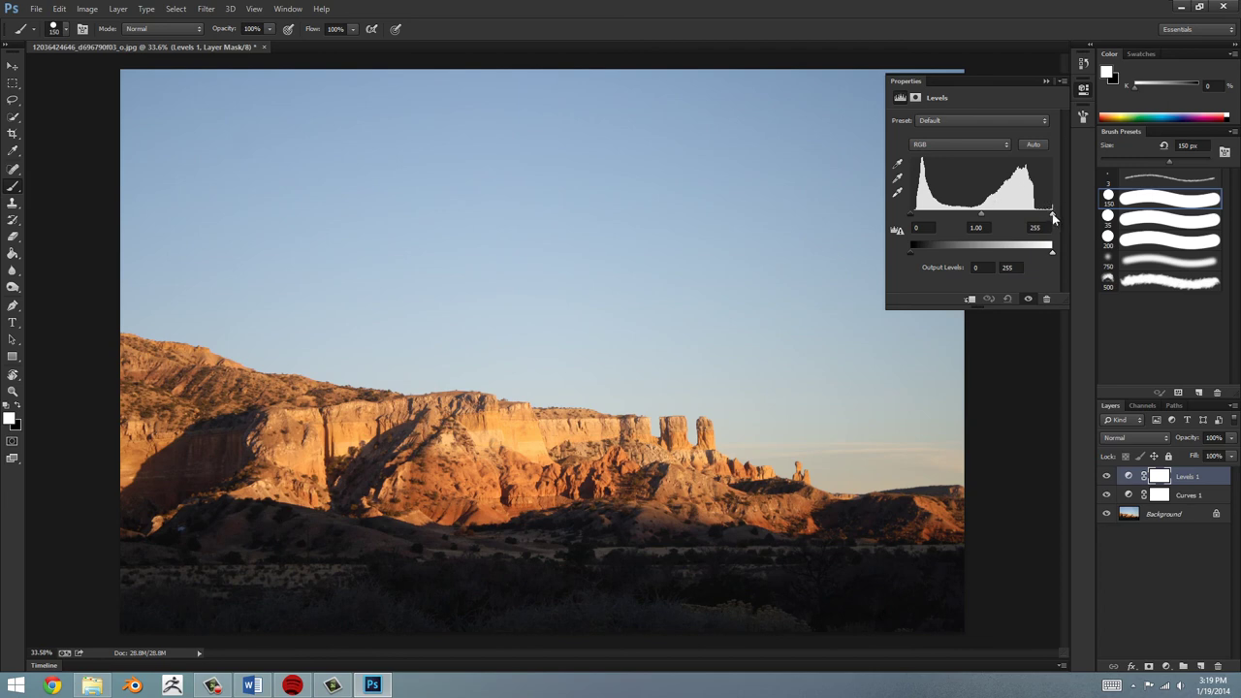
{"action": "left_click_drag", "start_coordinate": [1052, 214], "coordinate": [1036, 217]}
{"action": "left_click_drag", "start_coordinate": [916, 218], "coordinate": [920, 221]}
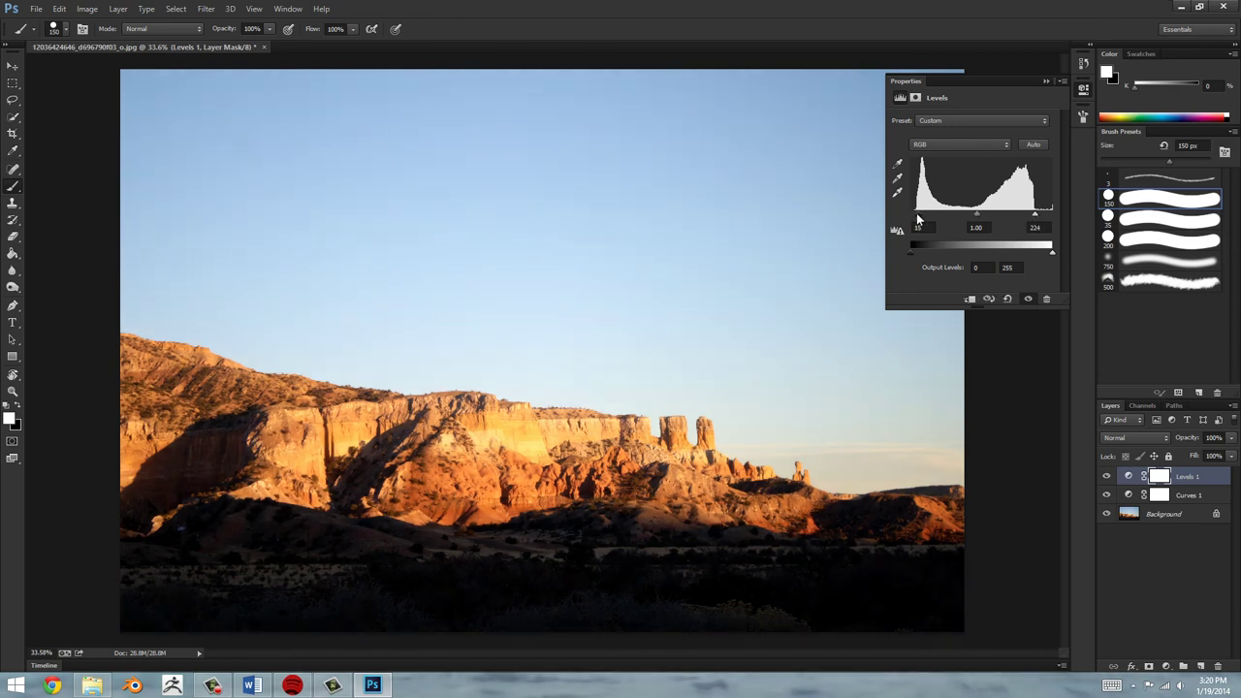
{"action": "left_click_drag", "start_coordinate": [973, 215], "coordinate": [977, 222]}
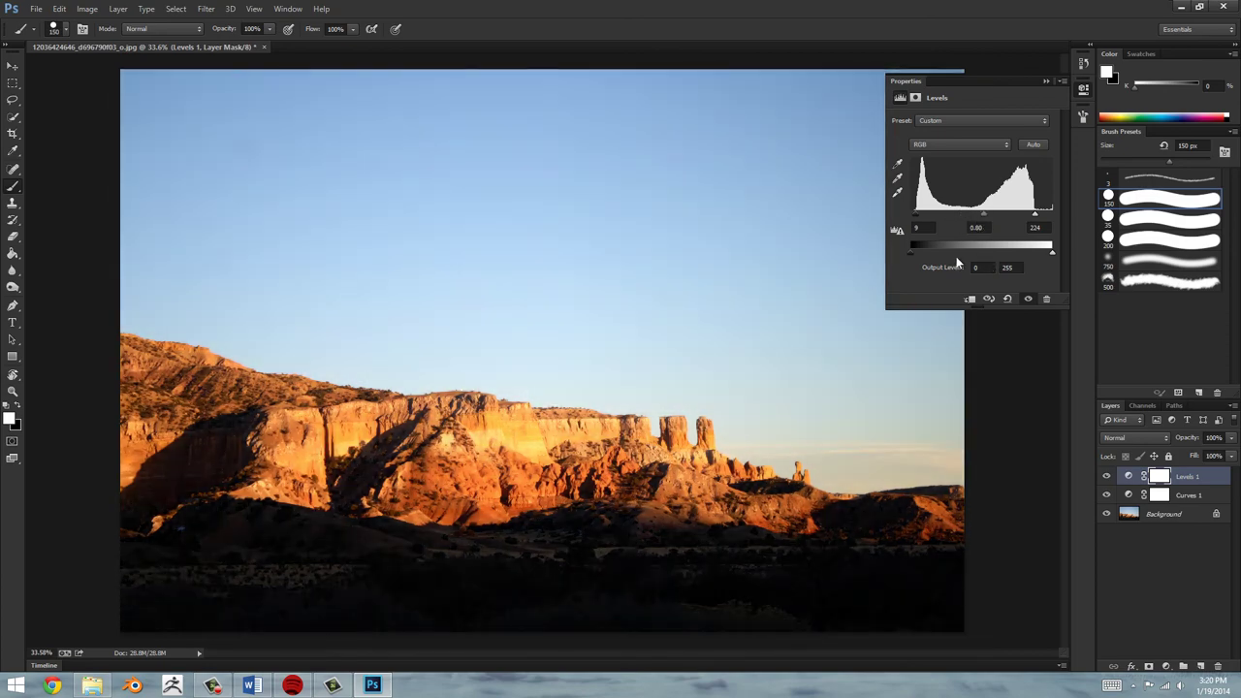
{"action": "left_click", "coordinate": [1045, 83]}
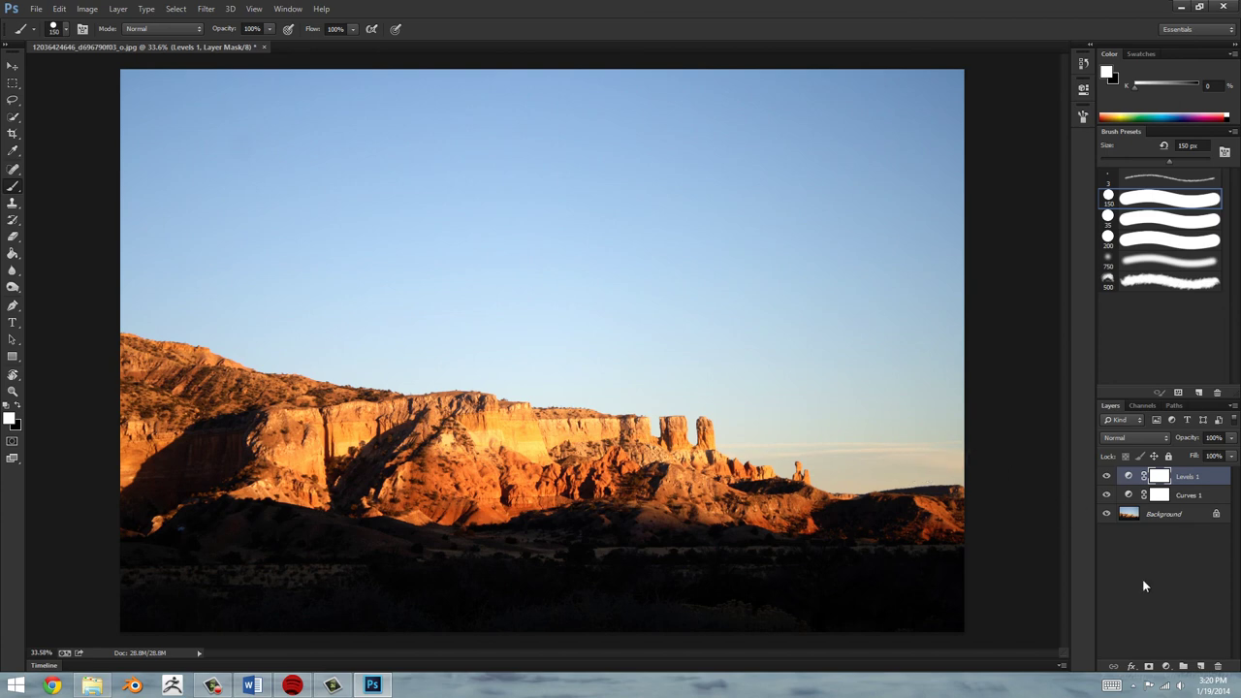
Add a Hue/Saturation adjustment layer and colorize the photo with hue 22 and saturation 25.
{"action": "left_click", "coordinate": [1166, 666]}
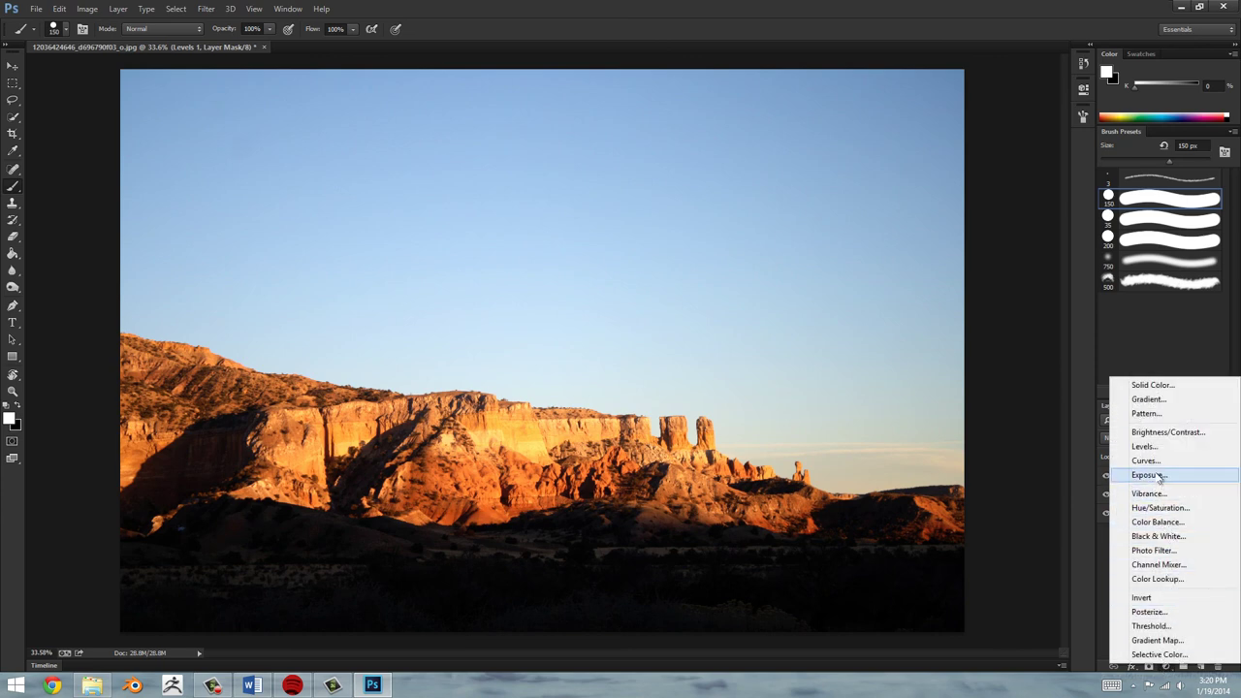
{"action": "left_click", "coordinate": [1159, 508]}
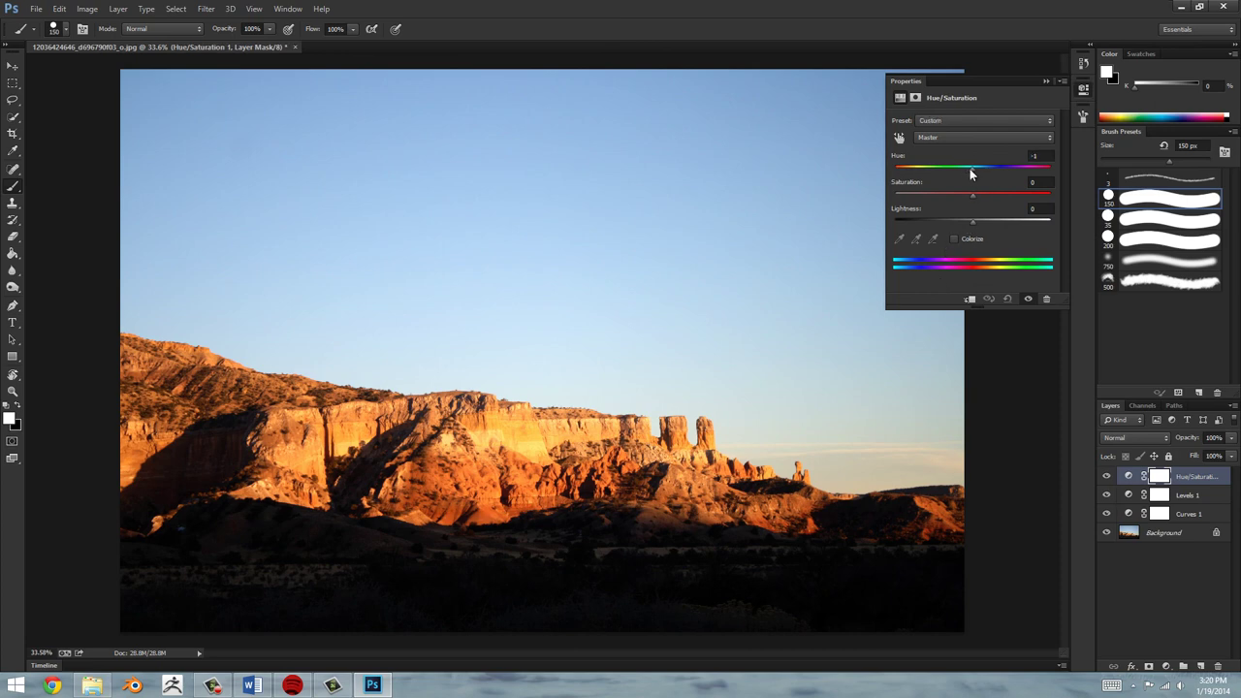
{"action": "mouse_move", "coordinate": [969, 168]}
{"action": "left_mouse_down"}
{"action": "mouse_move", "coordinate": [932, 170]}
{"action": "mouse_move", "coordinate": [1033, 176]}
{"action": "mouse_move", "coordinate": [949, 177]}
{"action": "mouse_move", "coordinate": [971, 170]}
{"action": "left_mouse_up"}
{"action": "left_click", "coordinate": [954, 238]}
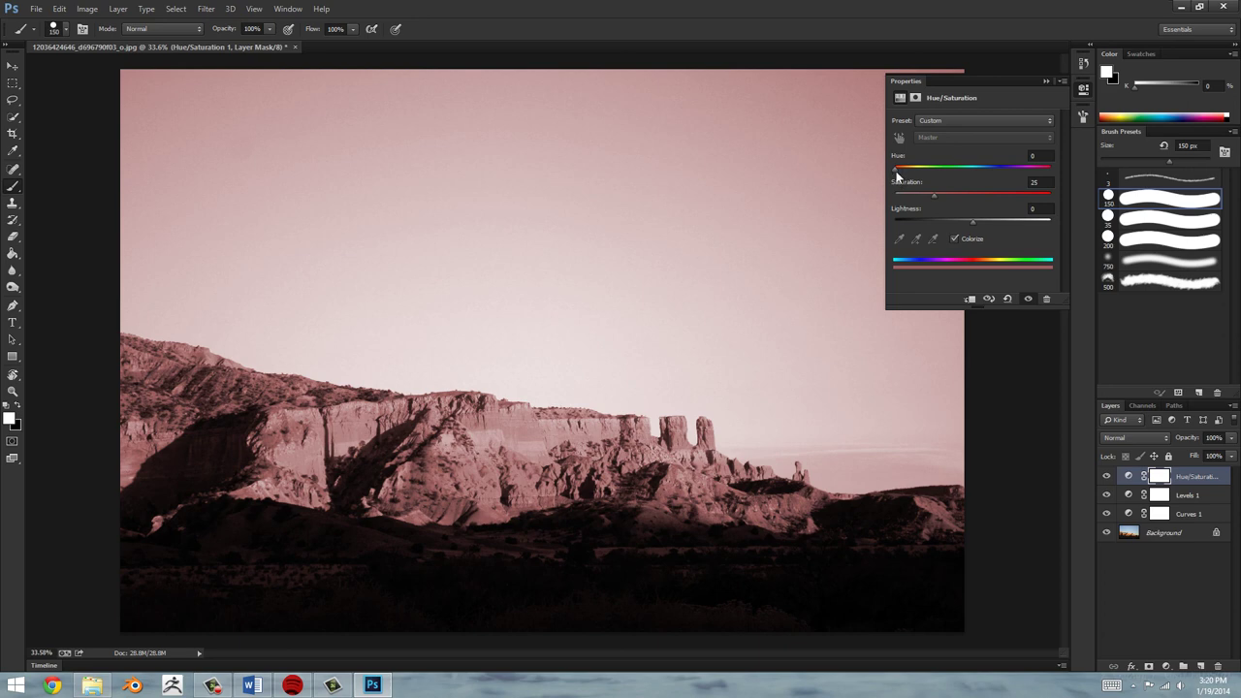
{"action": "mouse_move", "coordinate": [899, 175]}
{"action": "left_mouse_down"}
{"action": "mouse_move", "coordinate": [921, 175]}
{"action": "mouse_move", "coordinate": [905, 177]}
{"action": "left_mouse_up"}
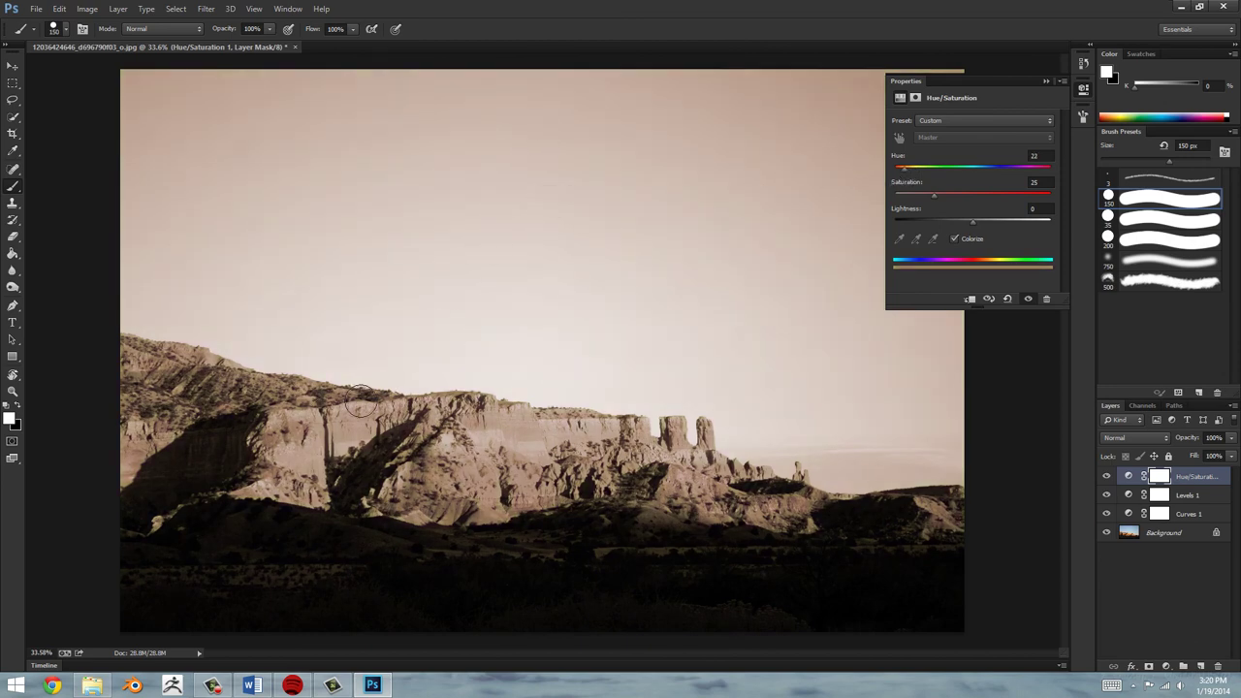
Target the Hue/Saturation adjustment instead of its mask, sample the tinted cliff colour, and set the tint's saturation to 31.
{"action": "left_click_drag", "start_coordinate": [296, 452], "coordinate": [275, 430]}
{"action": "left_click", "coordinate": [1127, 476]}
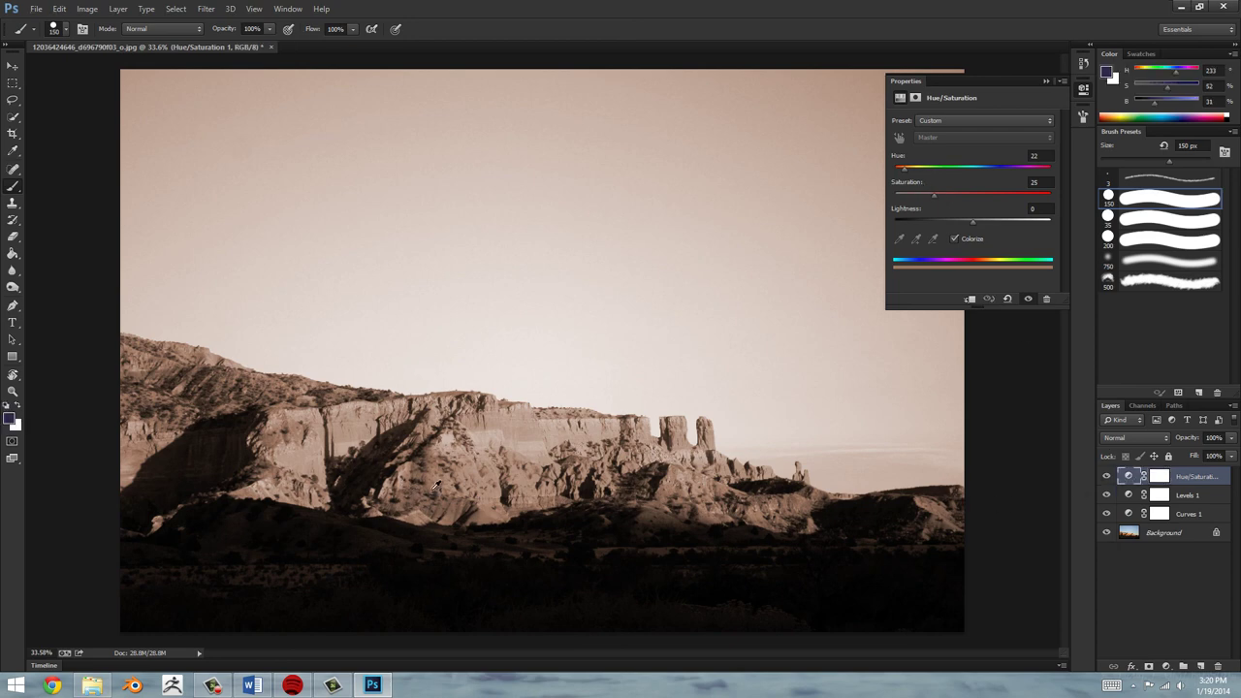
{"action": "left_click", "coordinate": [431, 473], "text": "alt"}
{"action": "left_click_drag", "start_coordinate": [83, 426], "coordinate": [263, 464]}
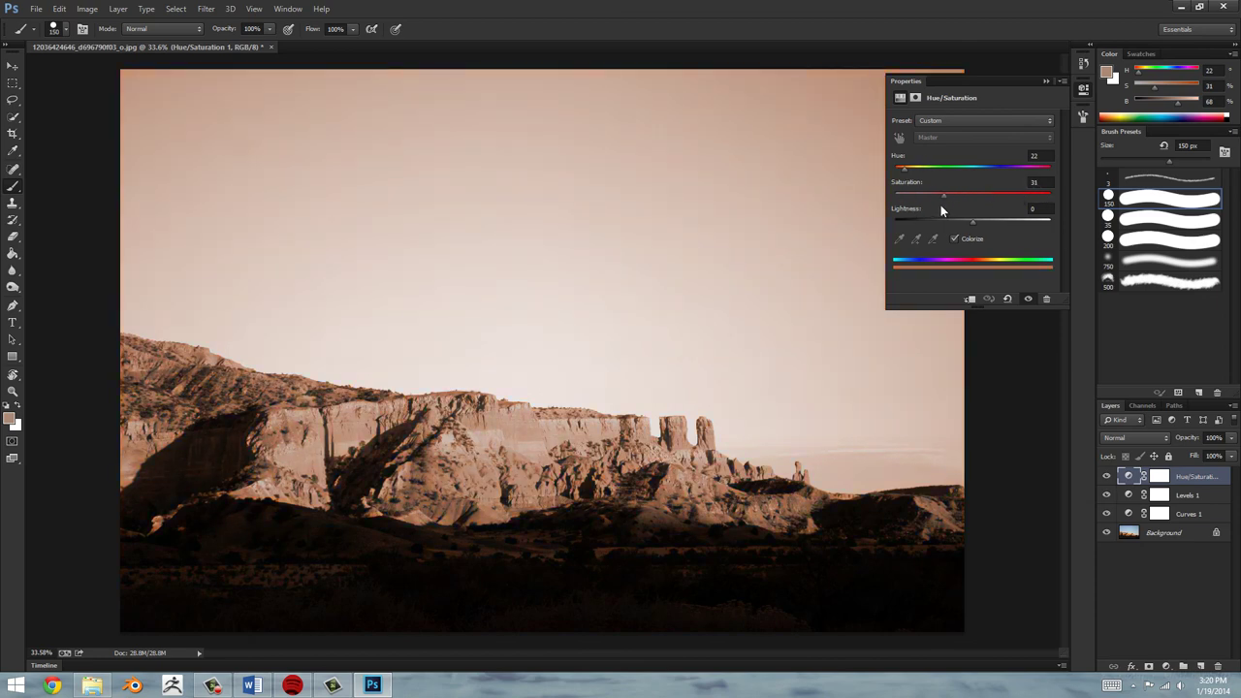
Shift the colorize tint to hue 147 and compare the photo with Colorize off and on.
{"action": "left_click_drag", "start_coordinate": [903, 174], "coordinate": [959, 170]}
{"action": "left_click", "coordinate": [953, 239]}
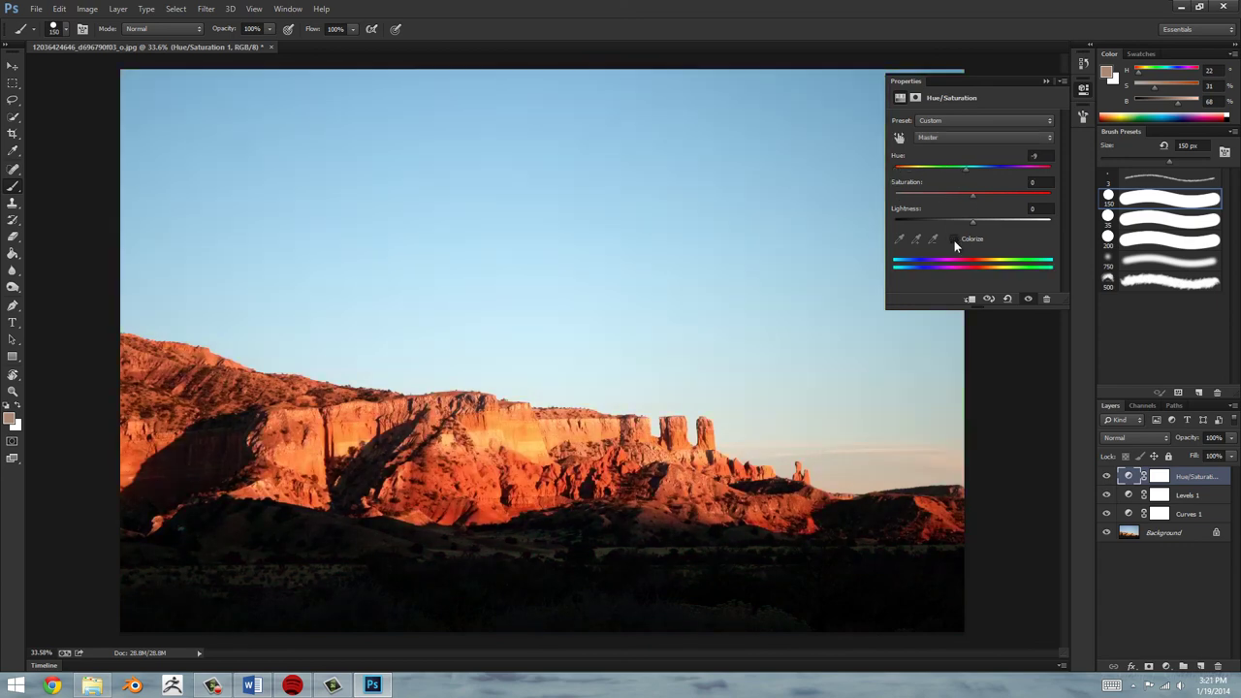
{"action": "left_click", "coordinate": [954, 239]}
{"action": "left_click", "coordinate": [952, 237]}
{"action": "left_click", "coordinate": [952, 238]}
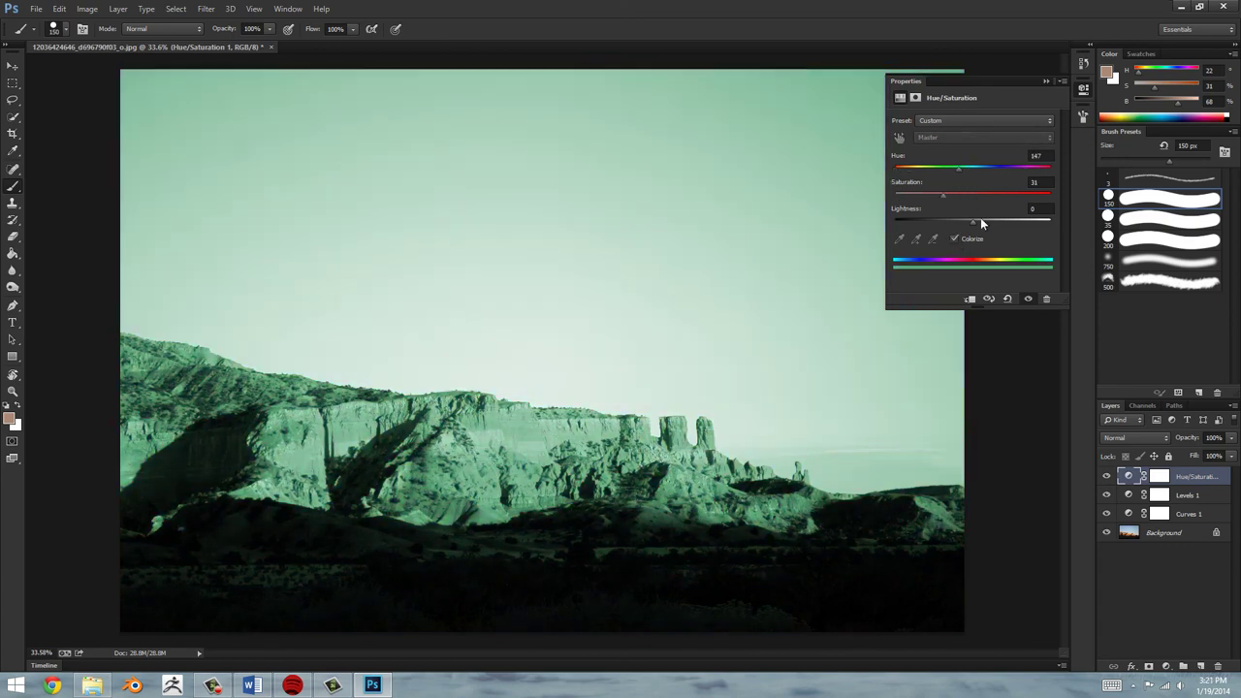
With Colorize off and the Levels and Curves layers hidden, shift the photo's hue to -26.
{"action": "mouse_move", "coordinate": [969, 220]}
{"action": "left_mouse_down"}
{"action": "mouse_move", "coordinate": [1005, 219]}
{"action": "mouse_move", "coordinate": [942, 219]}
{"action": "mouse_move", "coordinate": [975, 223]}
{"action": "left_mouse_up"}
{"action": "left_click_drag", "start_coordinate": [939, 173], "coordinate": [974, 180]}
{"action": "left_click", "coordinate": [951, 238]}
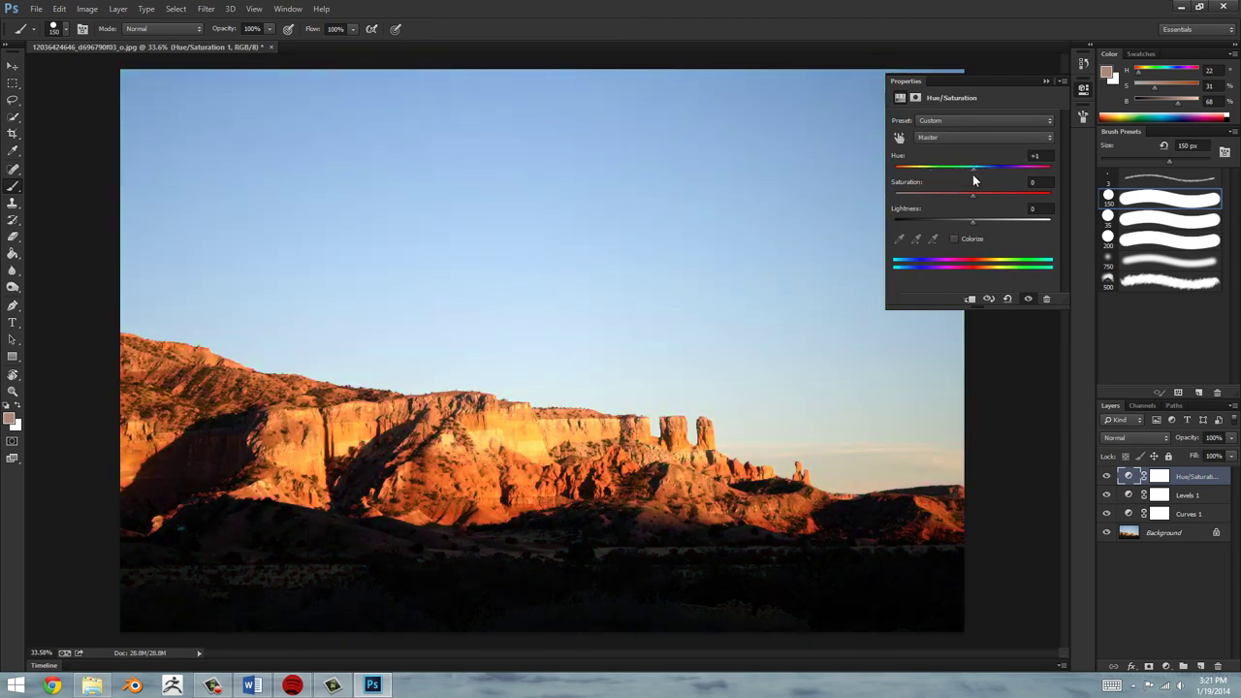
{"action": "left_click", "coordinate": [1106, 514]}
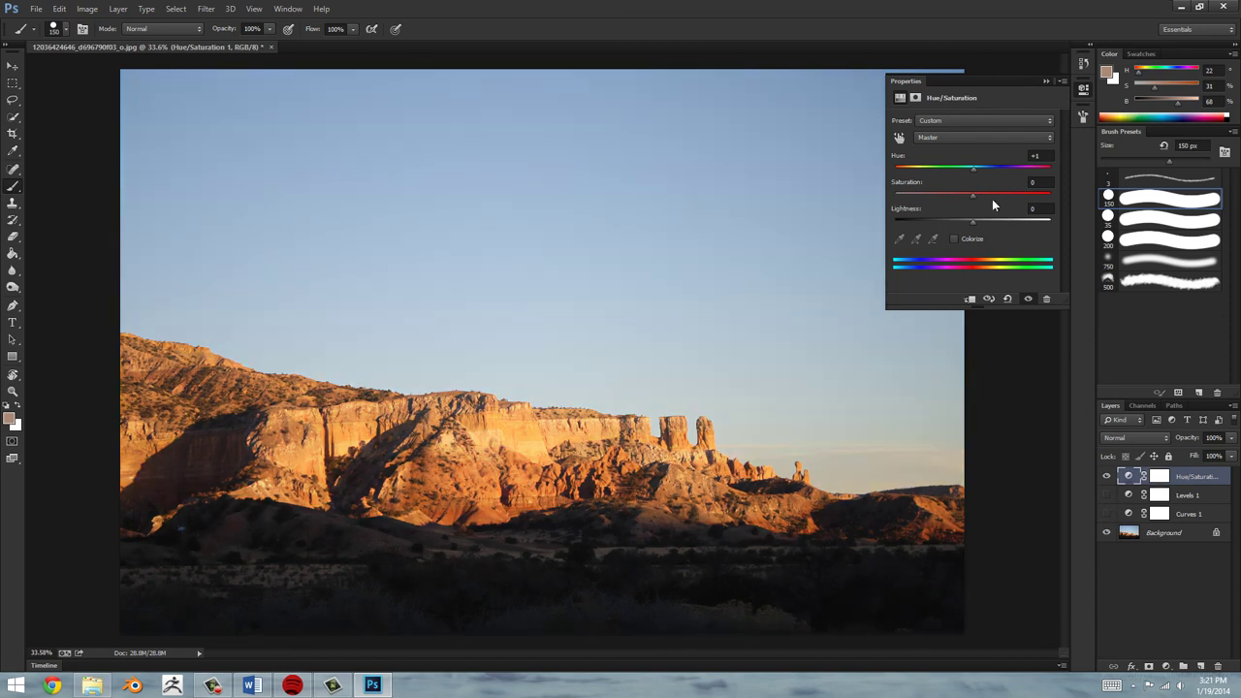
{"action": "left_click_drag", "start_coordinate": [975, 174], "coordinate": [951, 175]}
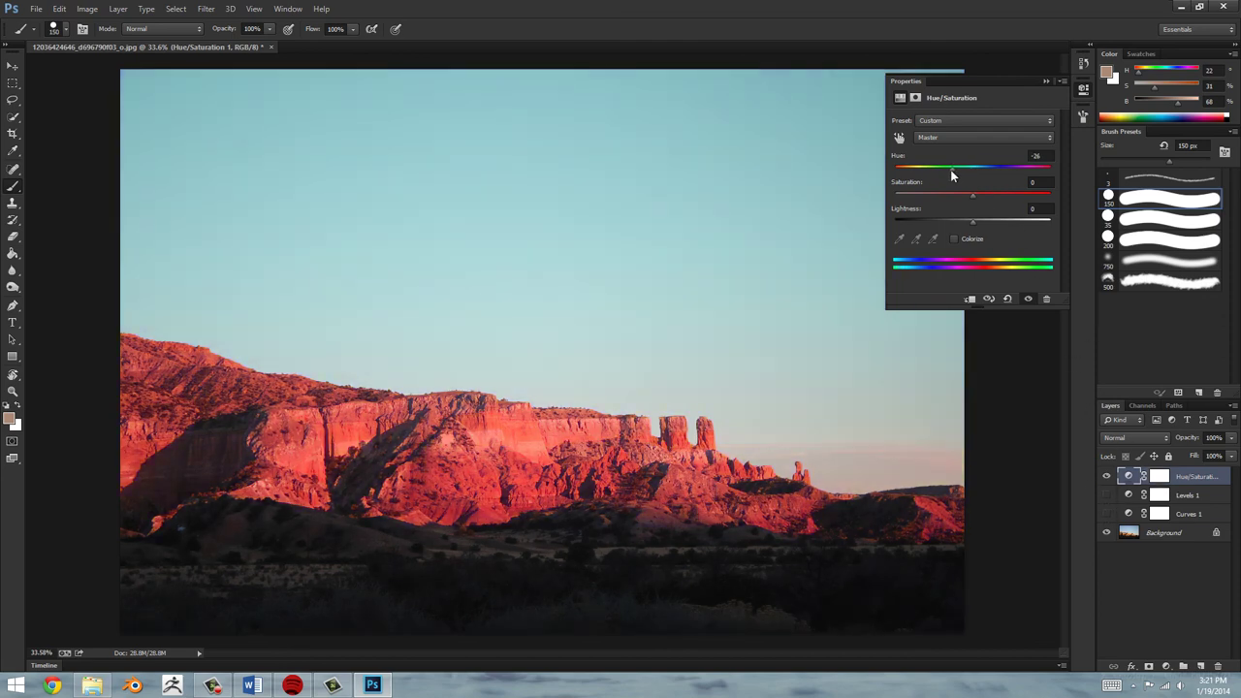
Fill the Hue/Saturation layer's mask with black, try a white hard-brush stroke on the cliffs, and undo the stroke.
{"action": "left_click", "coordinate": [1163, 476]}
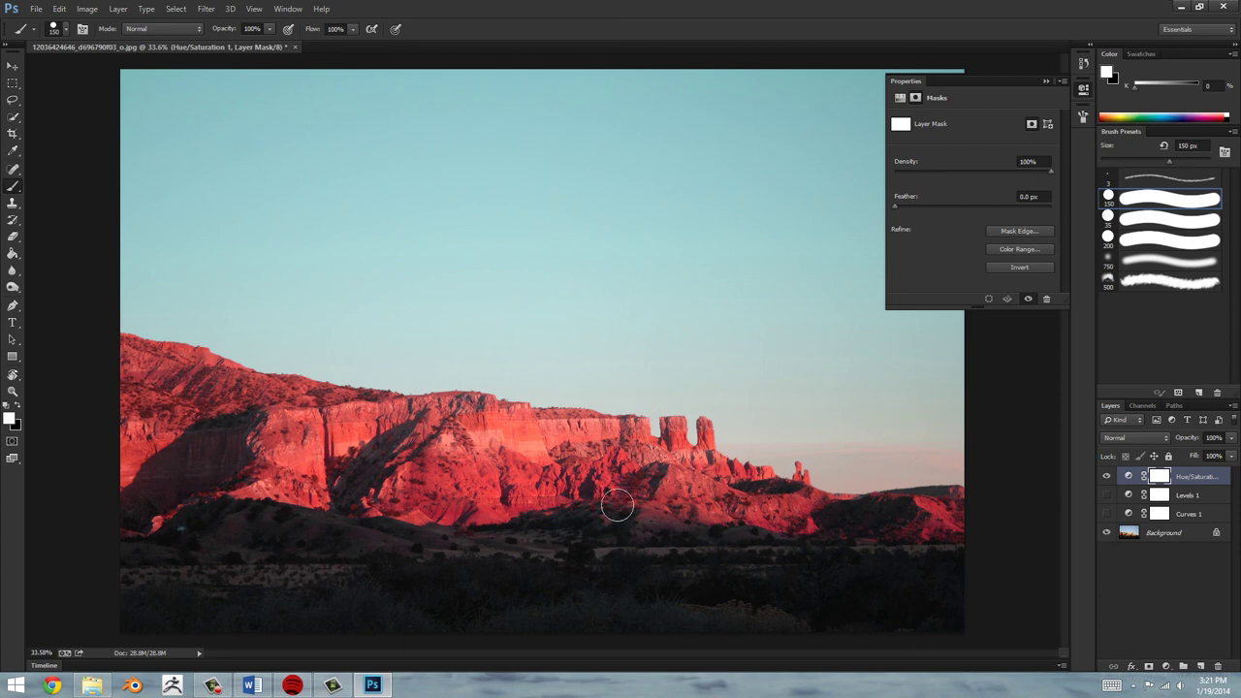
{"action": "key", "text": "x"}
{"action": "key", "text": "alt+BackSpace"}
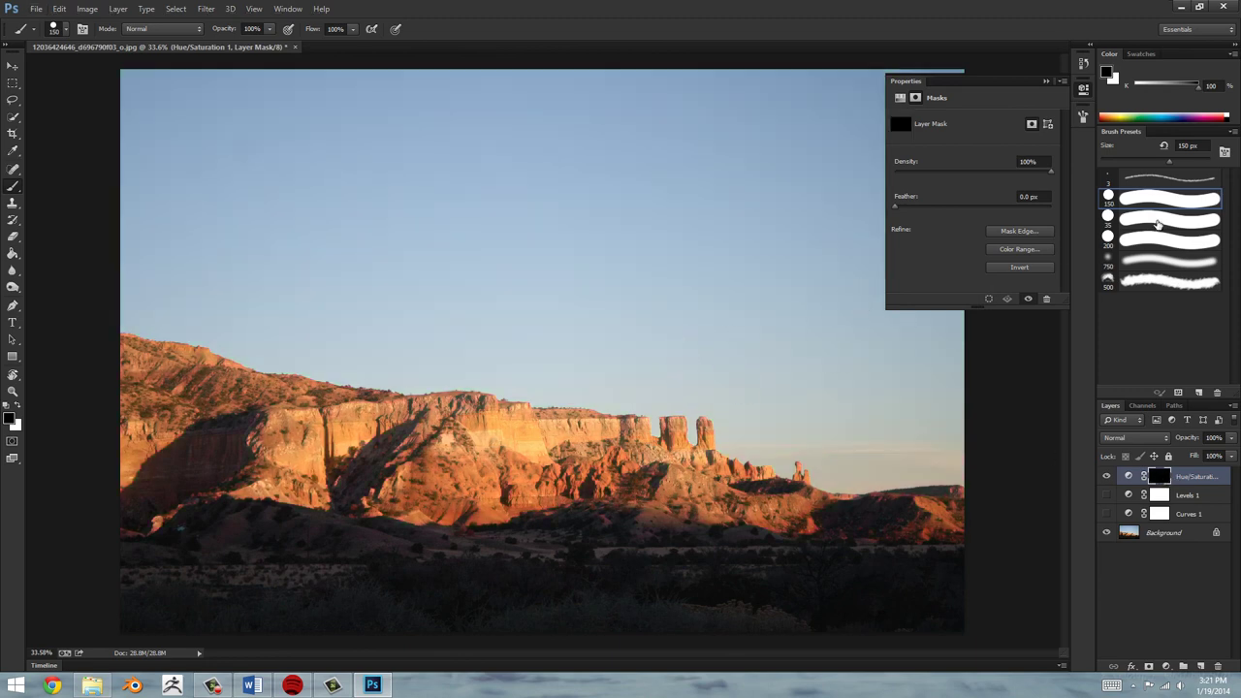
{"action": "key", "text": "x"}
{"action": "mouse_move", "coordinate": [491, 444]}
{"action": "left_mouse_down"}
{"action": "mouse_move", "coordinate": [516, 419]}
{"action": "mouse_move", "coordinate": [538, 443]}
{"action": "mouse_move", "coordinate": [489, 421]}
{"action": "left_mouse_up"}
{"action": "key", "text": "ctrl+z"}
Paint white on the mask over the cliffs with the 750 px soft brush, and reset the whole mask to white.
{"action": "left_click", "coordinate": [1135, 263]}
{"action": "mouse_move", "coordinate": [495, 479]}
{"action": "left_mouse_down"}
{"action": "mouse_move", "coordinate": [537, 457]}
{"action": "mouse_move", "coordinate": [606, 467]}
{"action": "mouse_move", "coordinate": [594, 440]}
{"action": "mouse_move", "coordinate": [822, 516]}
{"action": "mouse_move", "coordinate": [781, 527]}
{"action": "left_mouse_up"}
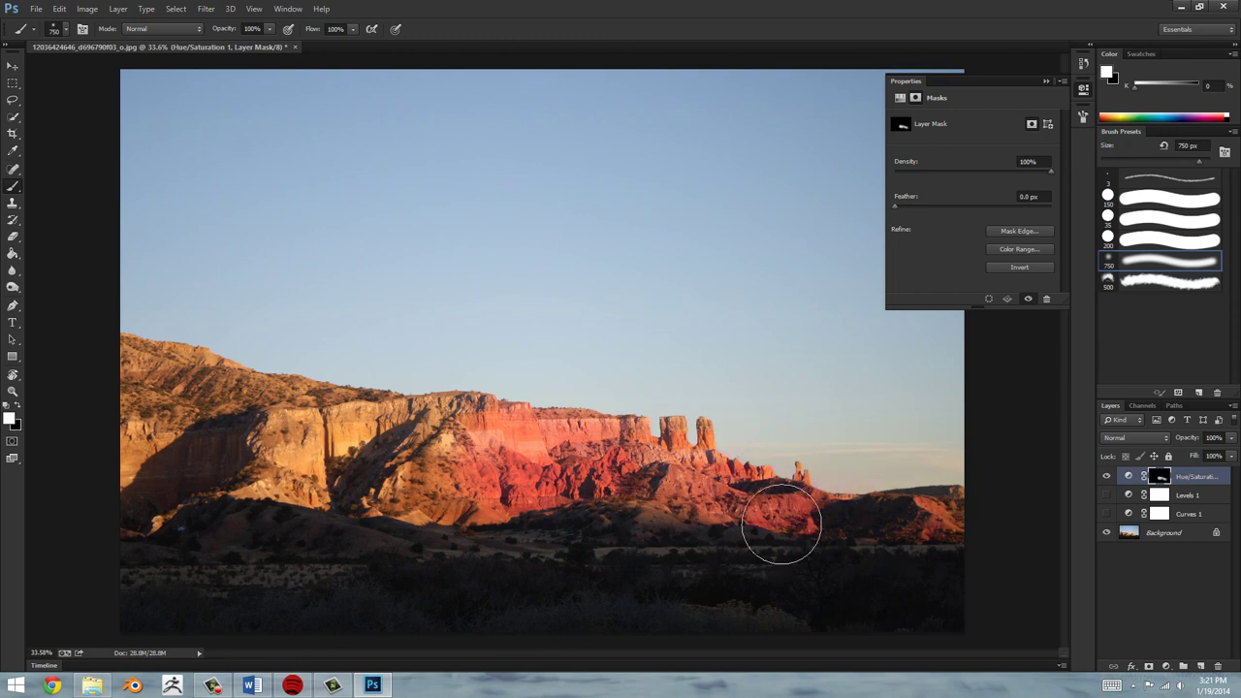
{"action": "left_click_drag", "start_coordinate": [323, 448], "coordinate": [383, 436]}
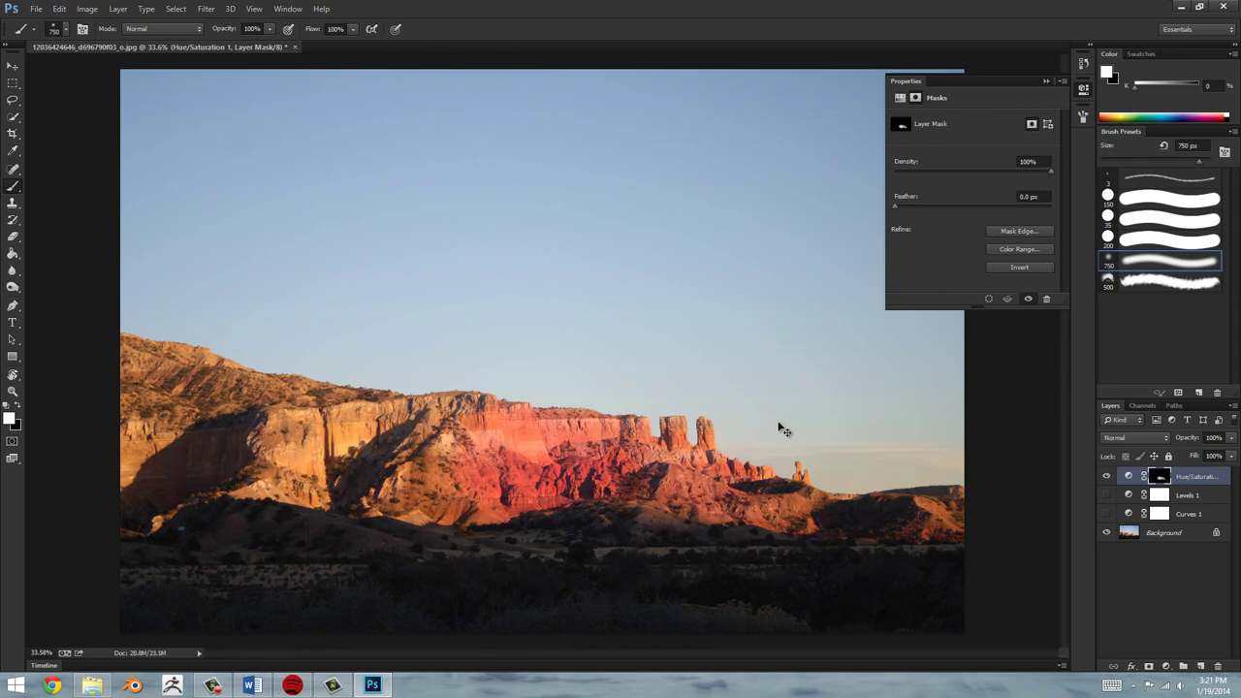
{"action": "key", "text": "ctrl+BackSpace"}
{"action": "key", "text": "ctrl+i"}
Lasso the central cliff face with a 50 px feather, fill it with black on the Hue/Saturation mask, and deselect.
{"action": "key", "text": "l"}
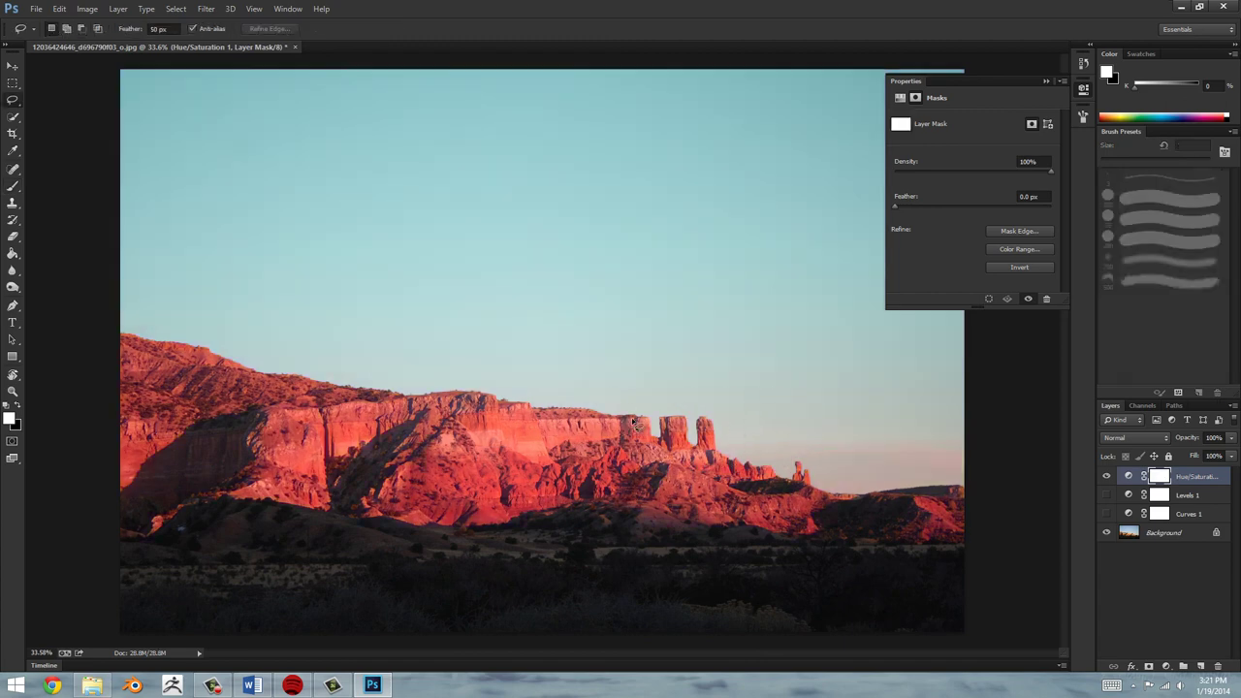
{"action": "mouse_move", "coordinate": [357, 479]}
{"action": "left_mouse_down"}
{"action": "mouse_move", "coordinate": [372, 446]}
{"action": "mouse_move", "coordinate": [454, 413]}
{"action": "mouse_move", "coordinate": [554, 419]}
{"action": "mouse_move", "coordinate": [675, 492]}
{"action": "mouse_move", "coordinate": [444, 530]}
{"action": "mouse_move", "coordinate": [354, 527]}
{"action": "mouse_move", "coordinate": [357, 489]}
{"action": "left_mouse_up"}
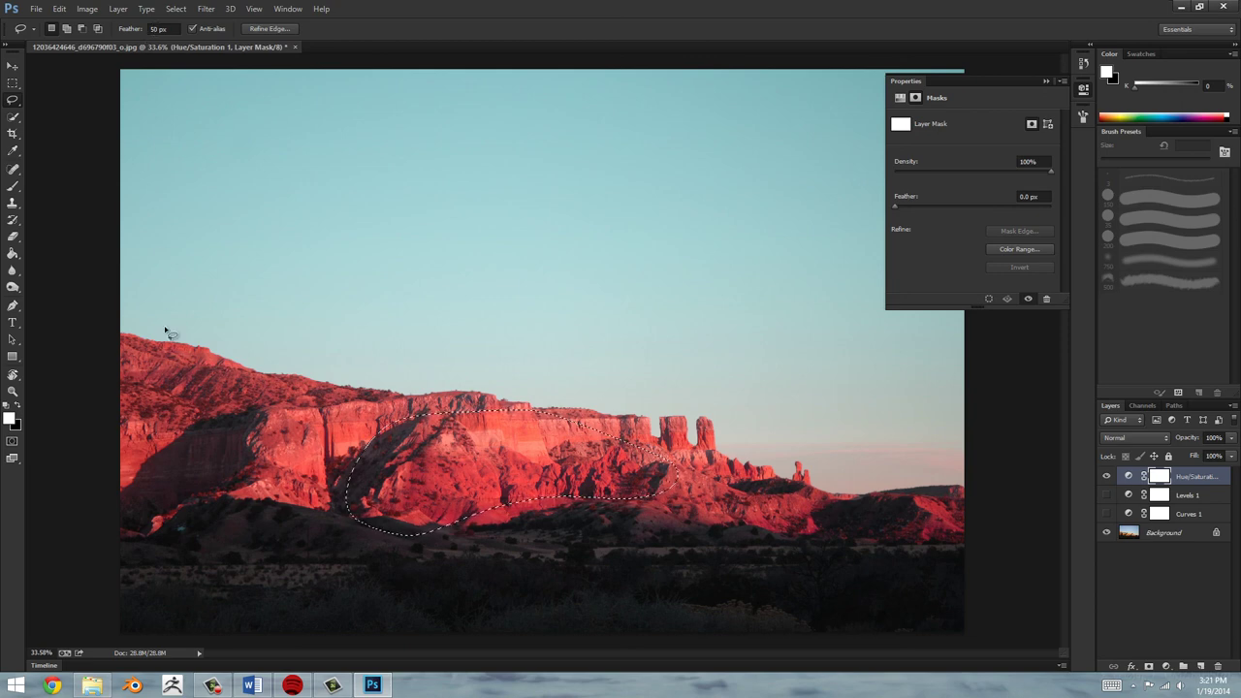
{"action": "key", "text": "x"}
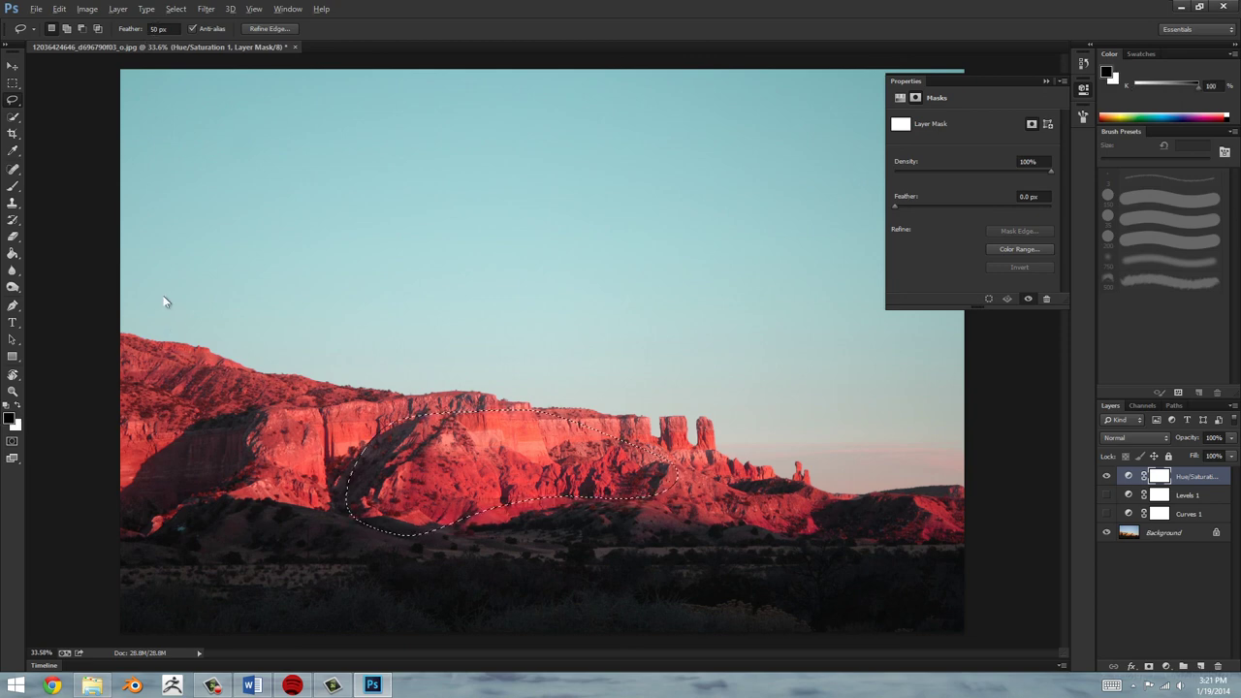
{"action": "key", "text": "alt+BackSpace"}
{"action": "key", "text": "ctrl+d"}
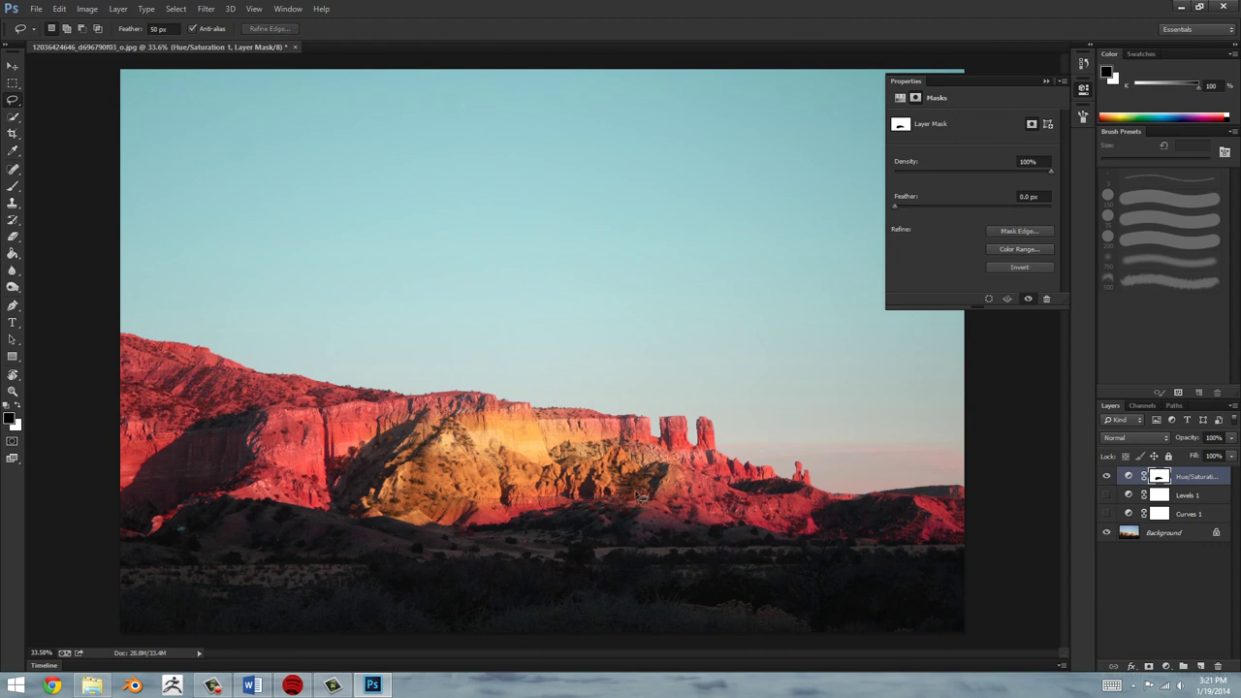
Set the lasso feather to 0 px, outline the cliff section left of the masked area, fill it with black on the mask, and deselect.
{"action": "left_click", "coordinate": [155, 29]}
{"action": "type", "text": "0"}
{"action": "left_click_drag", "start_coordinate": [270, 402], "coordinate": [310, 395]}
{"action": "key", "text": "alt+BackSpace"}
{"action": "key", "text": "ctrl+d"}
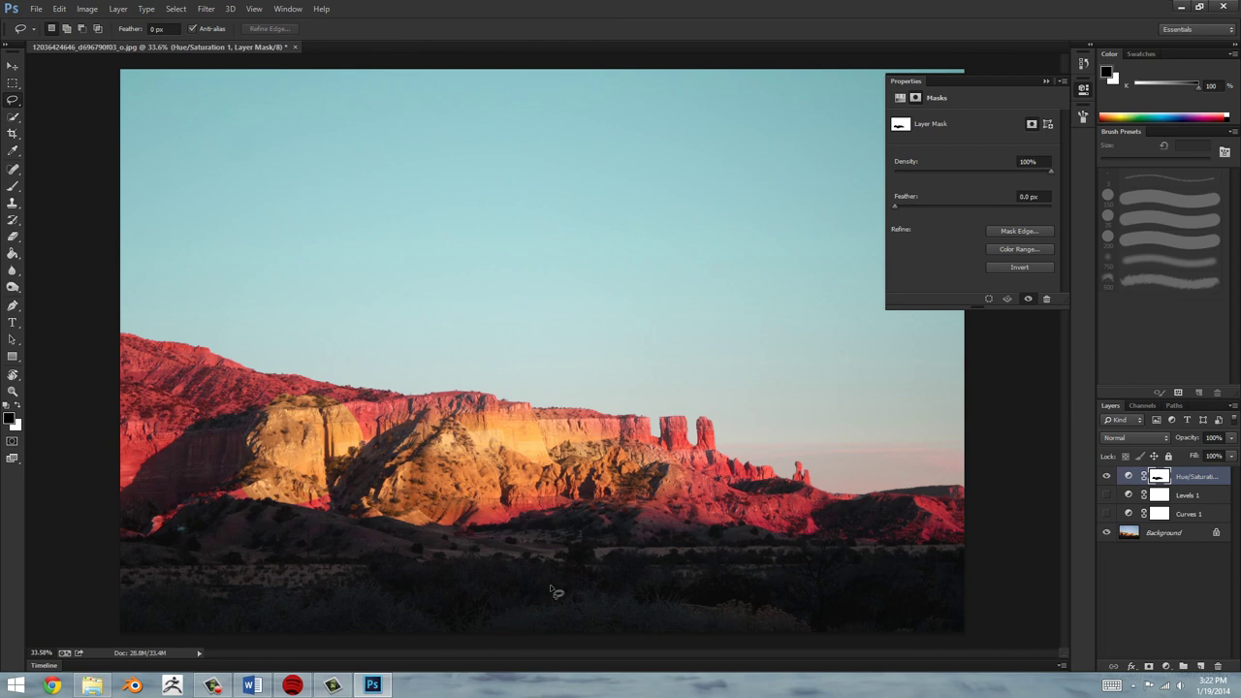
Lasso a large rounded area of the sky, fill it with black on the Hue/Saturation mask, and deselect.
{"action": "mouse_move", "coordinate": [398, 235]}
{"action": "left_mouse_down"}
{"action": "mouse_move", "coordinate": [734, 281]}
{"action": "mouse_move", "coordinate": [572, 181]}
{"action": "left_mouse_up"}
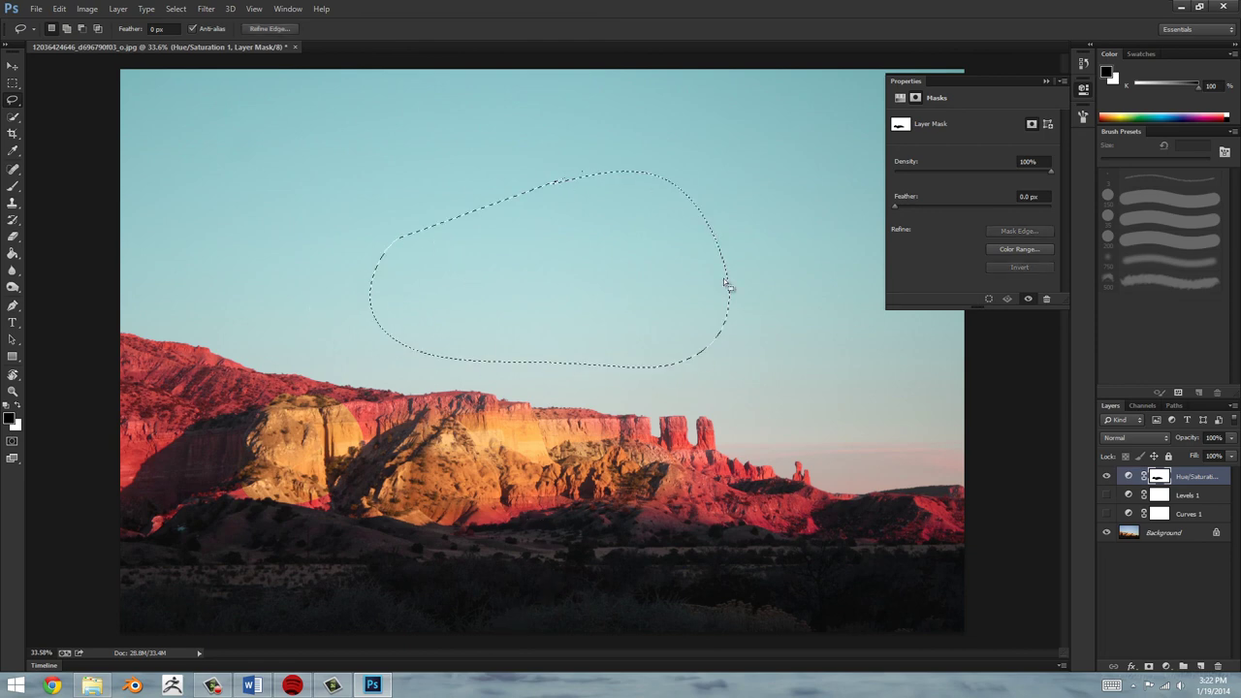
{"action": "key", "text": "alt+BackSpace"}
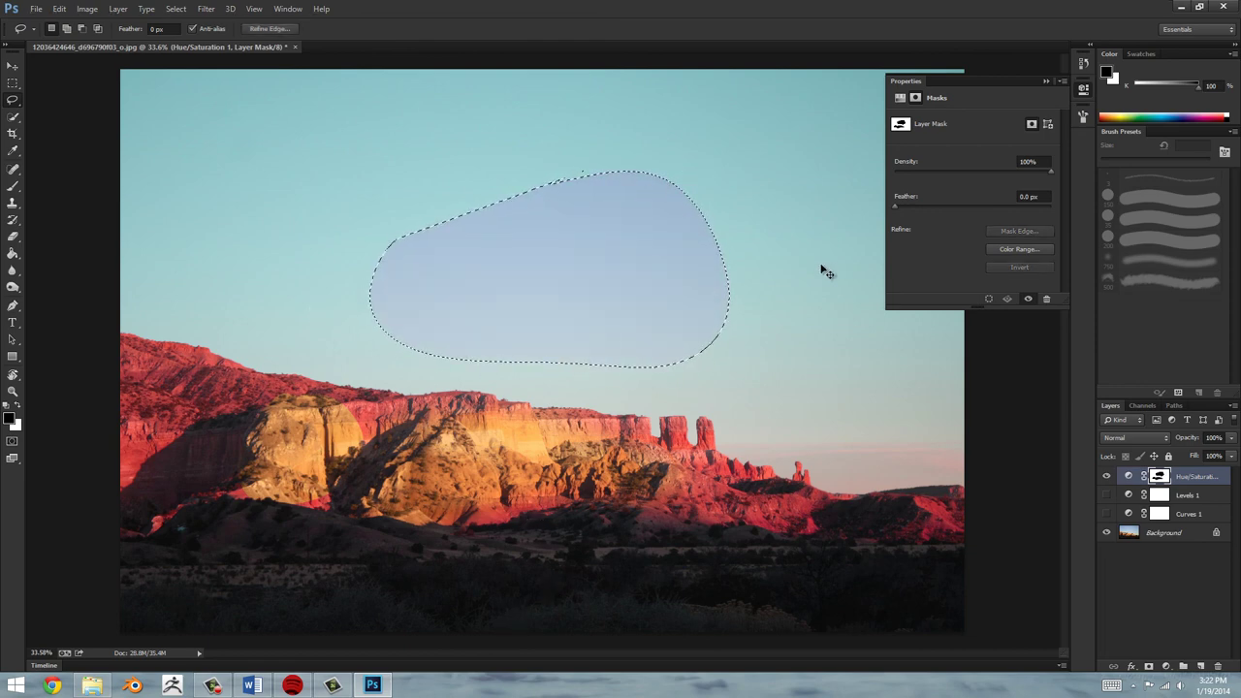
{"action": "key", "text": "ctrl+d"}
Undo the black fills of the sky and both cliff sections on the Hue/Saturation mask, back to the central cliff selection.
{"action": "key", "text": "ctrl+alt+z"}
{"action": "key", "text": "ctrl+alt+z"}
{"action": "key", "text": "ctrl+alt+z"}
{"action": "key", "text": "ctrl+alt+z"}
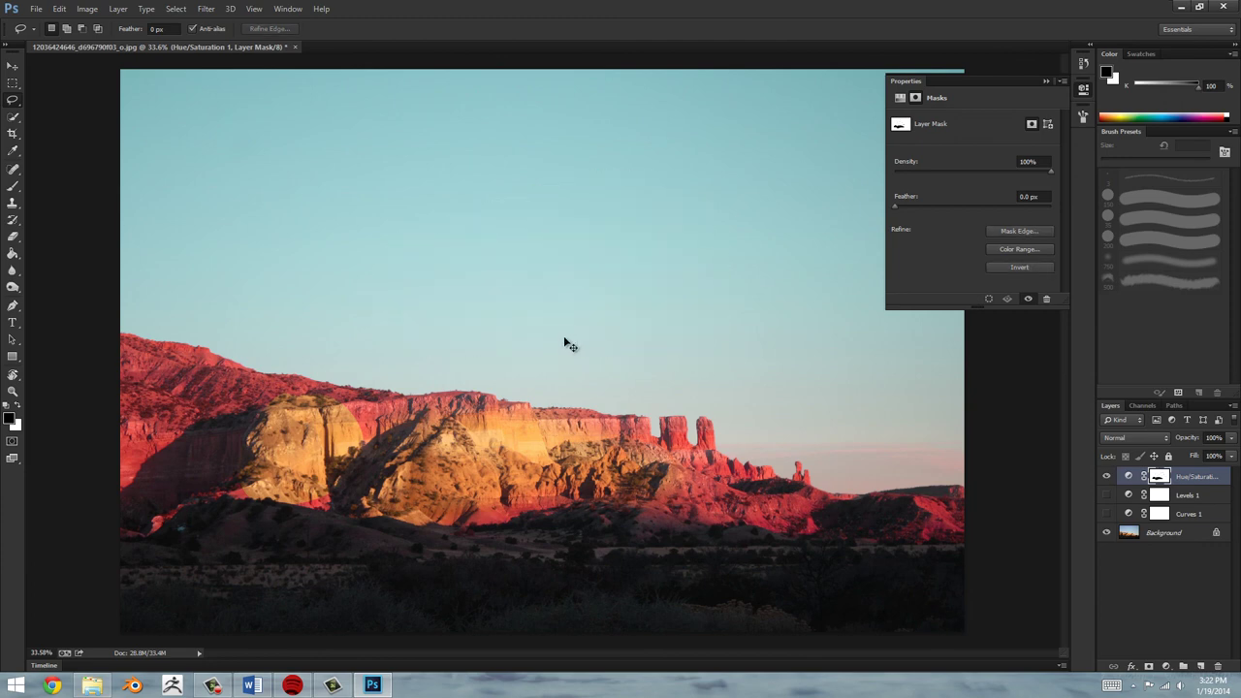
{"action": "key", "text": "ctrl+alt+z"}
{"action": "key", "text": "ctrl+alt+z"}
{"action": "key", "text": "ctrl+alt+z"}
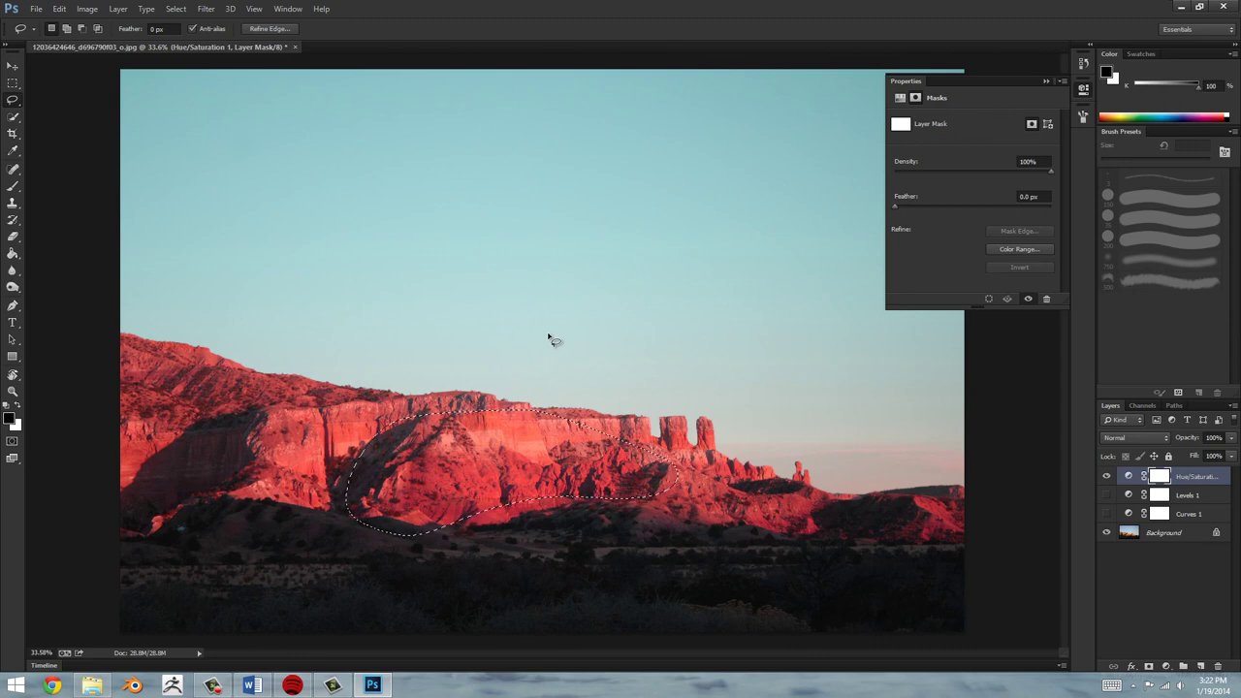
Hide the Hue/Saturation adjustment layer, keep it as the active layer, and deselect the central cliff area.
{"action": "left_click", "coordinate": [1188, 496]}
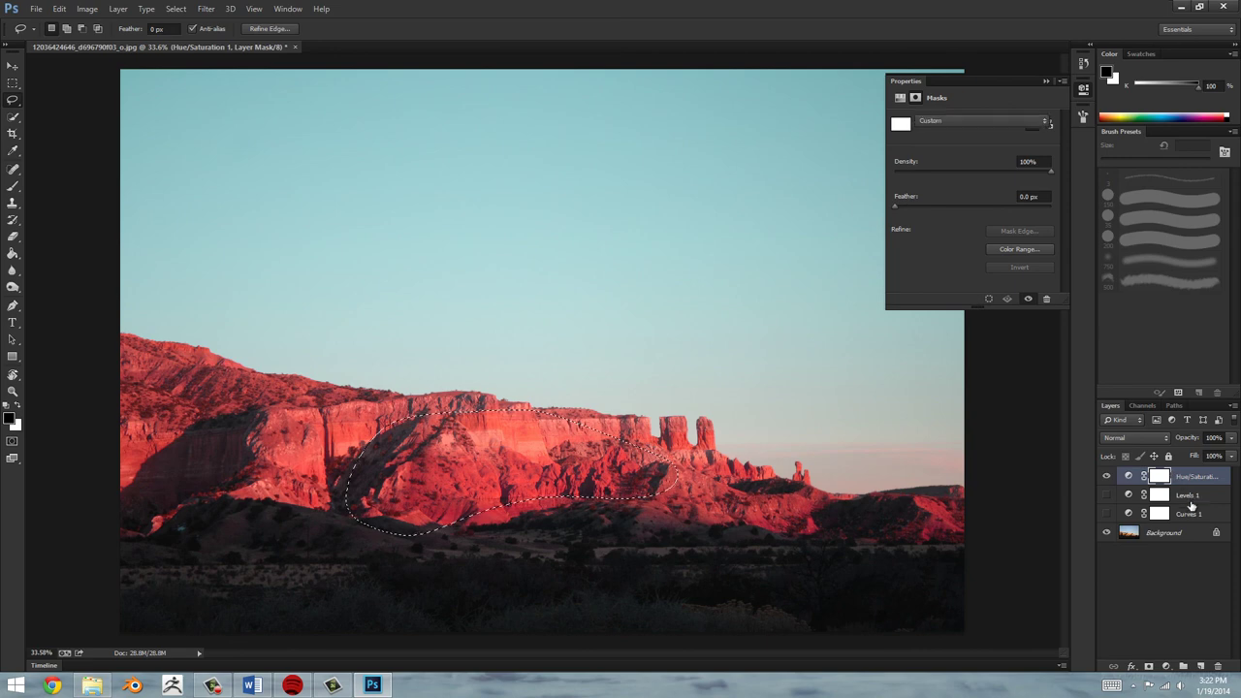
{"action": "left_click", "coordinate": [1192, 476]}
{"action": "left_click", "coordinate": [1106, 476]}
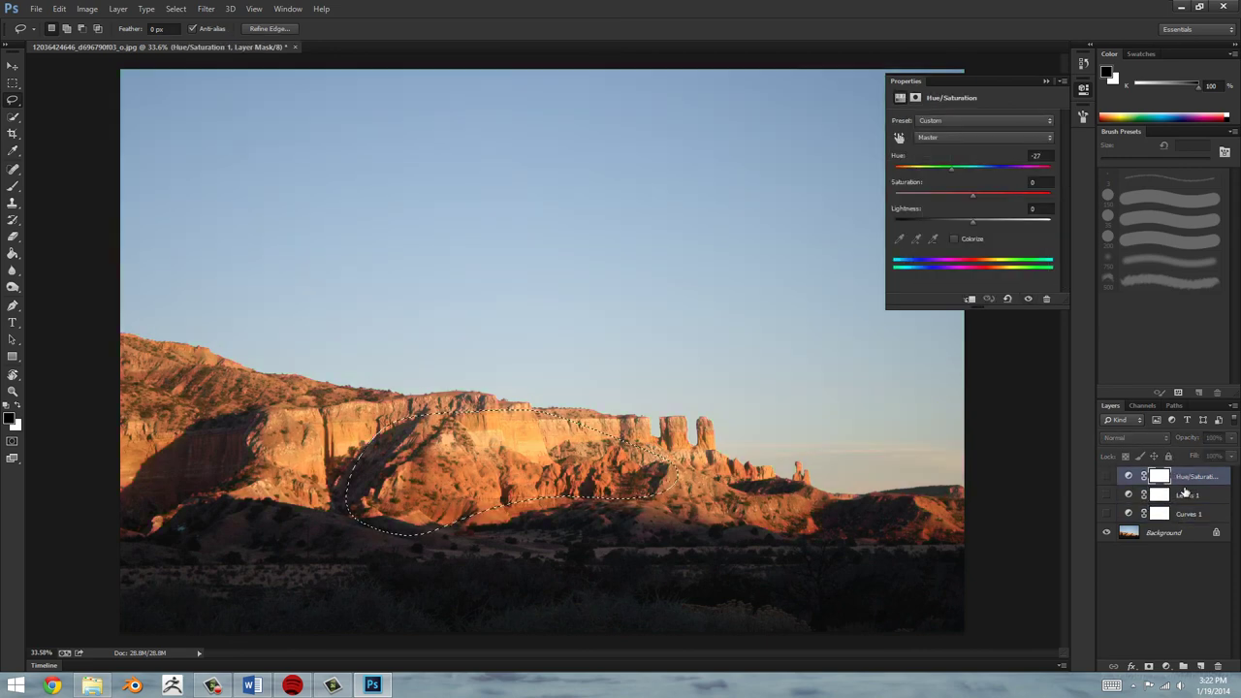
{"action": "left_click", "coordinate": [1188, 496]}
{"action": "left_click", "coordinate": [1188, 514]}
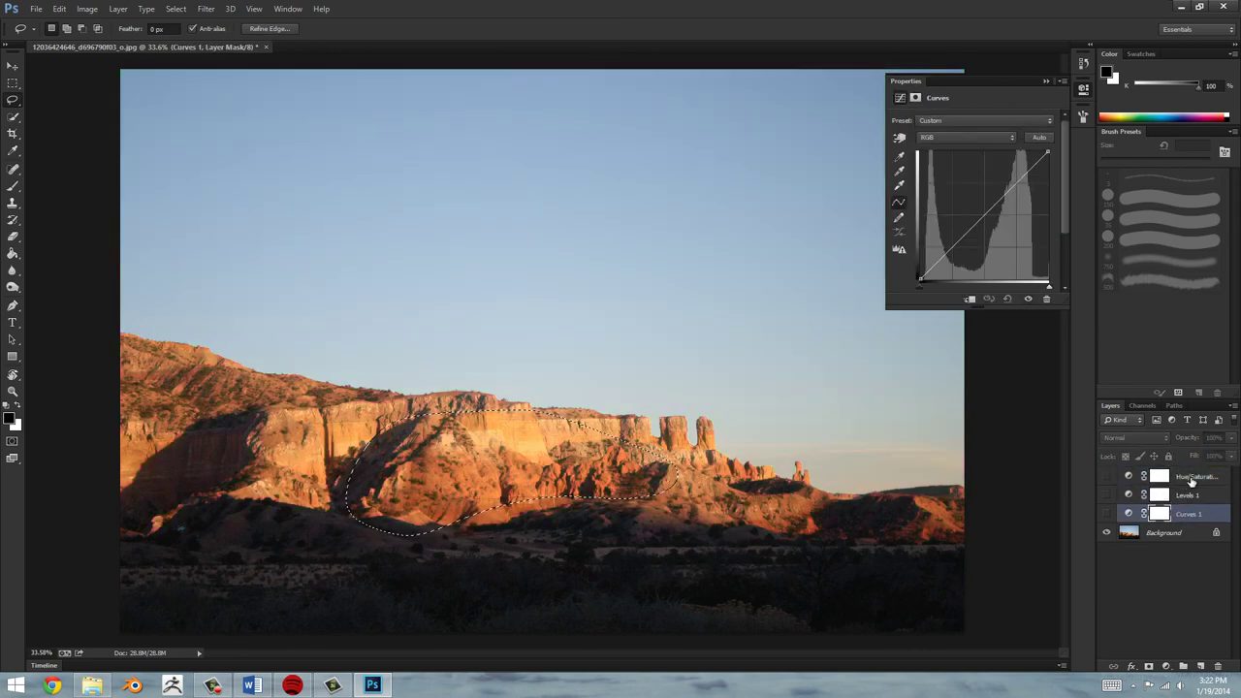
{"action": "left_click", "coordinate": [1189, 478]}
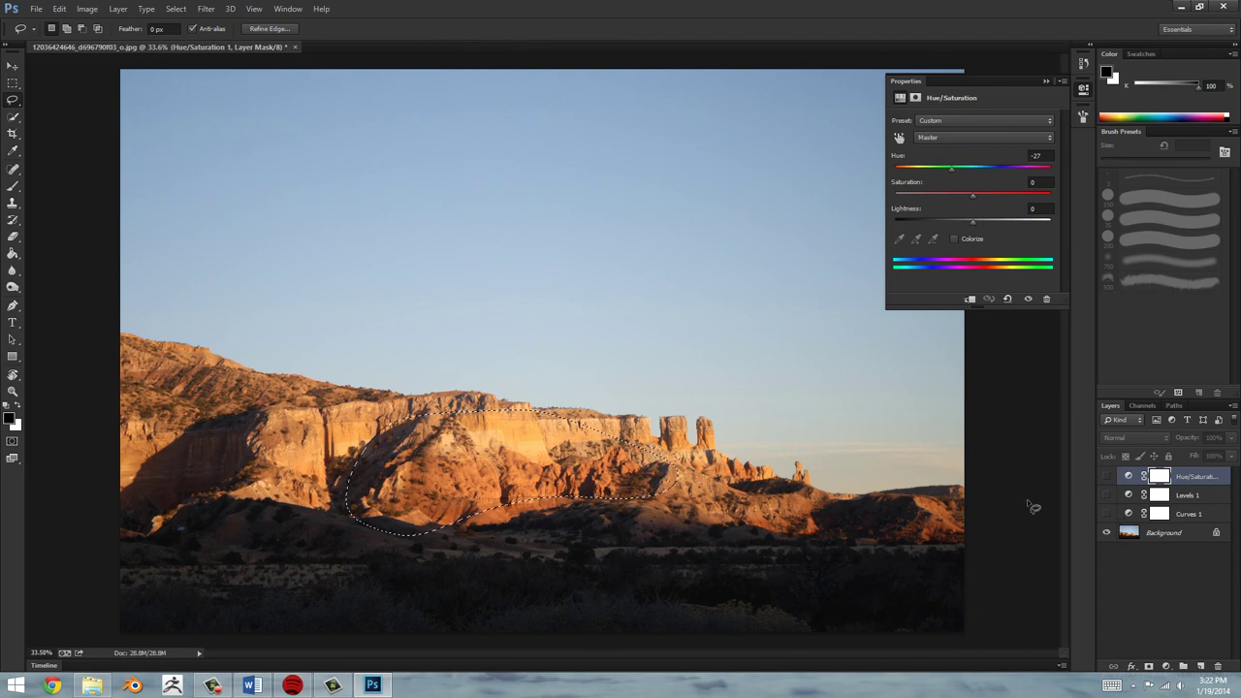
{"action": "key", "text": "ctrl+d"}
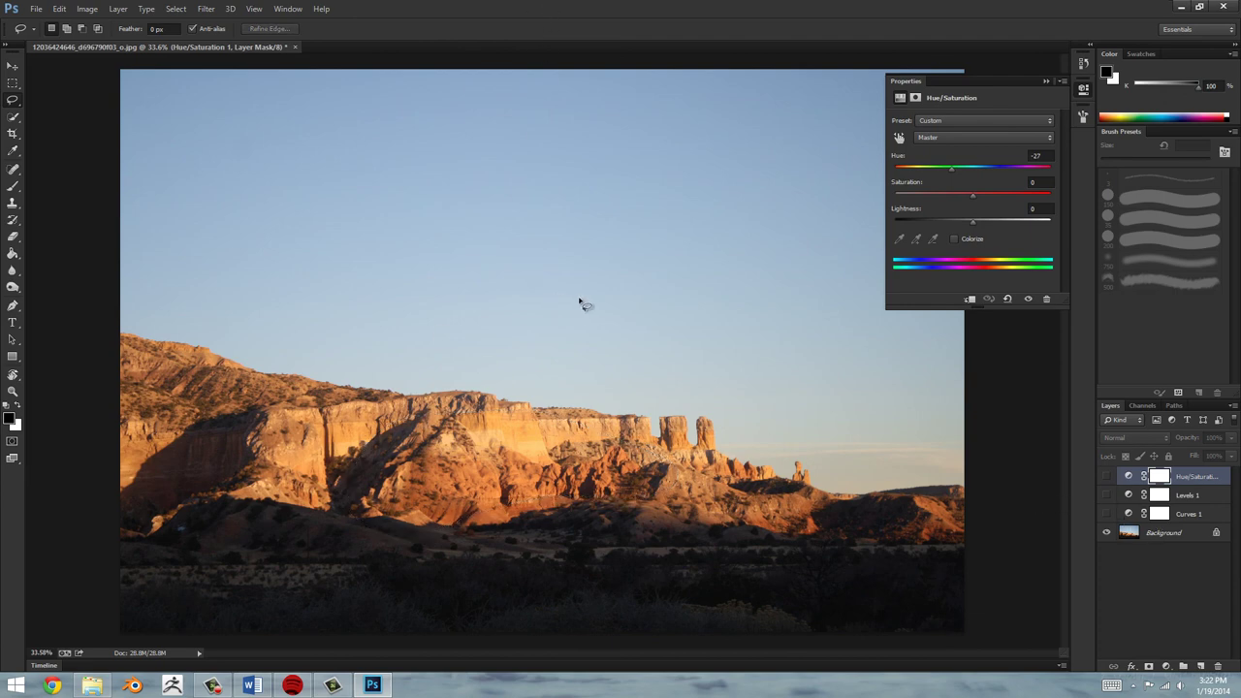